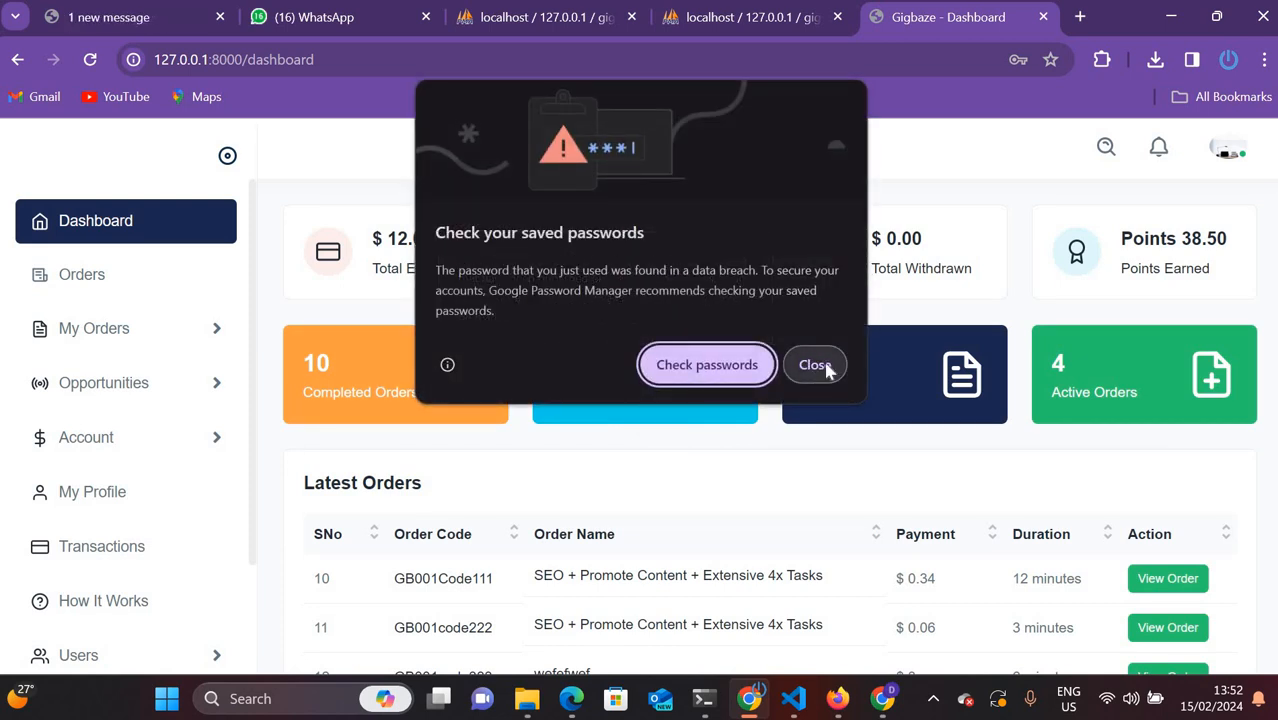
Dismiss the saved-passwords warning and open the list of all users
left_click(820, 366)
left_click(1228, 158)
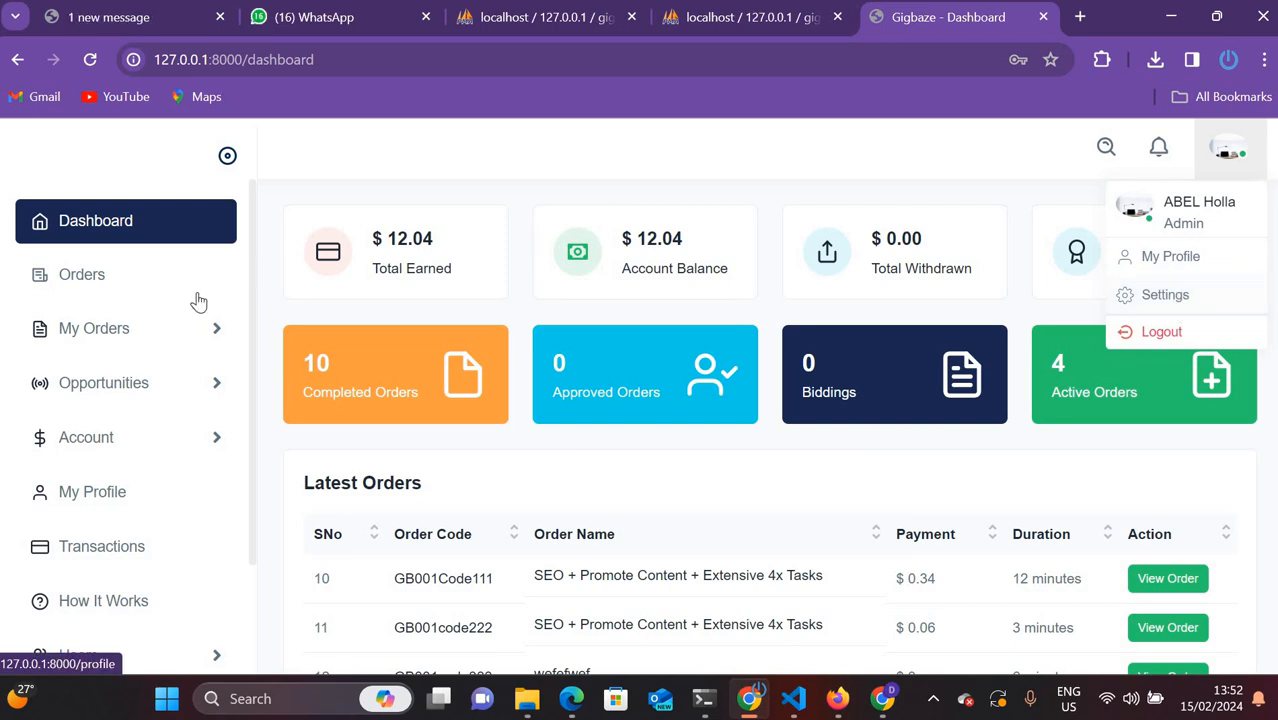
scroll(163, 350, "down", 2)
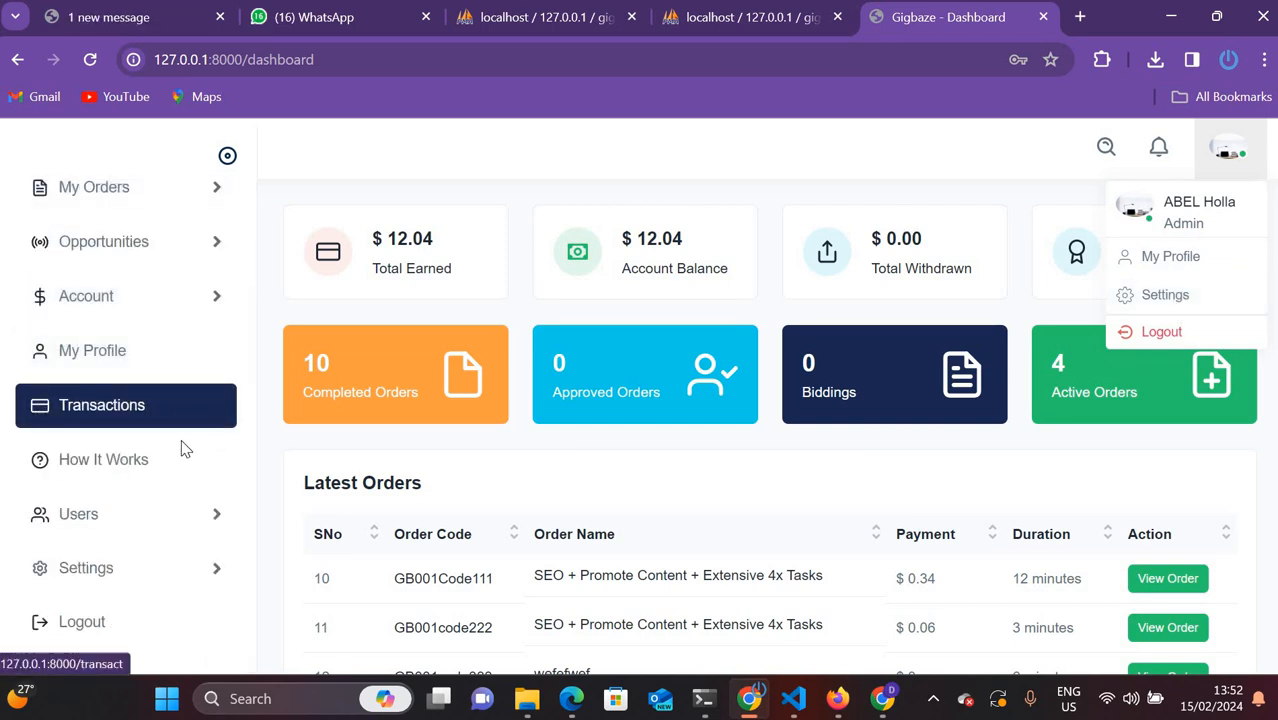
left_click(171, 518)
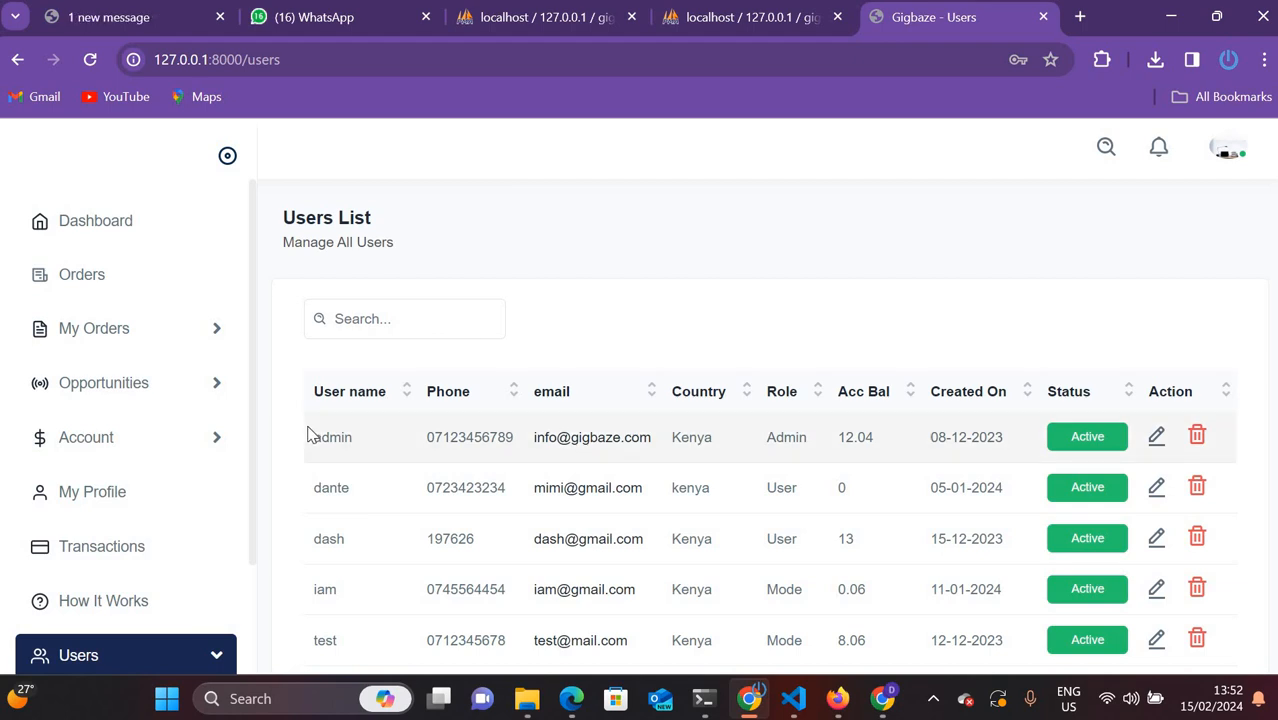
Sort the users list by user name and by account balance, each in ascending and descending order
left_click(407, 391)
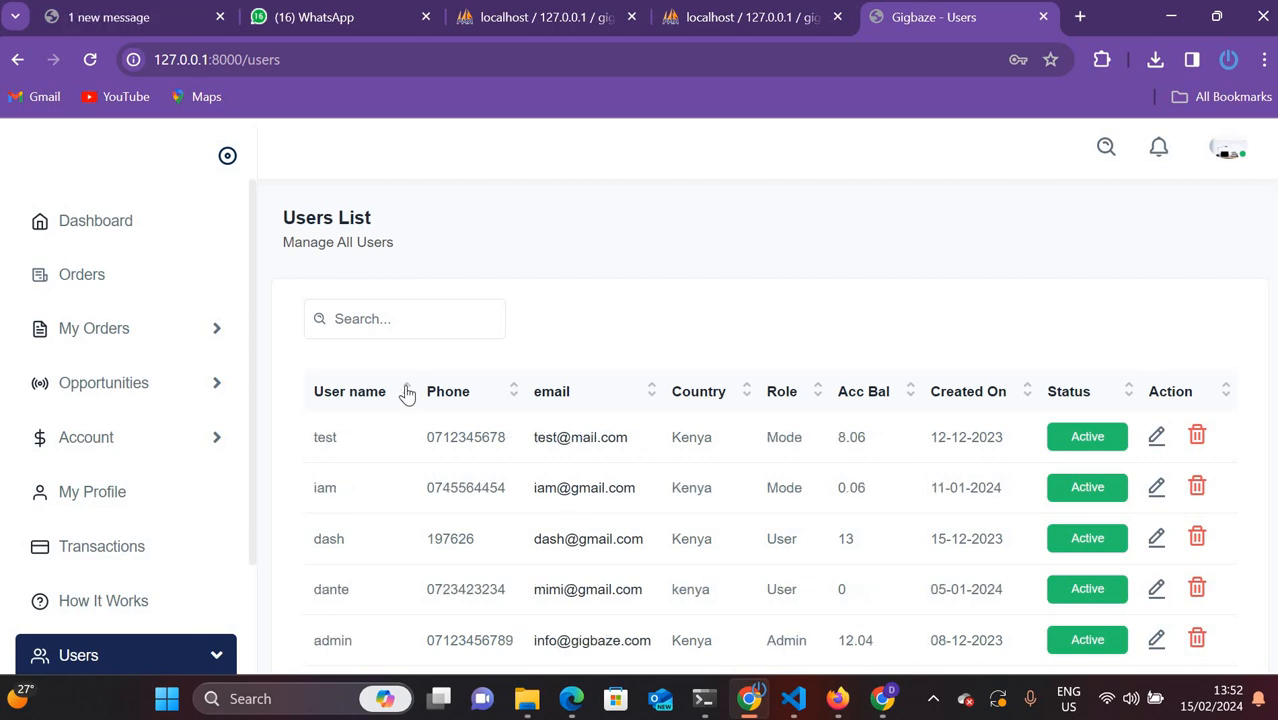
left_click(407, 391)
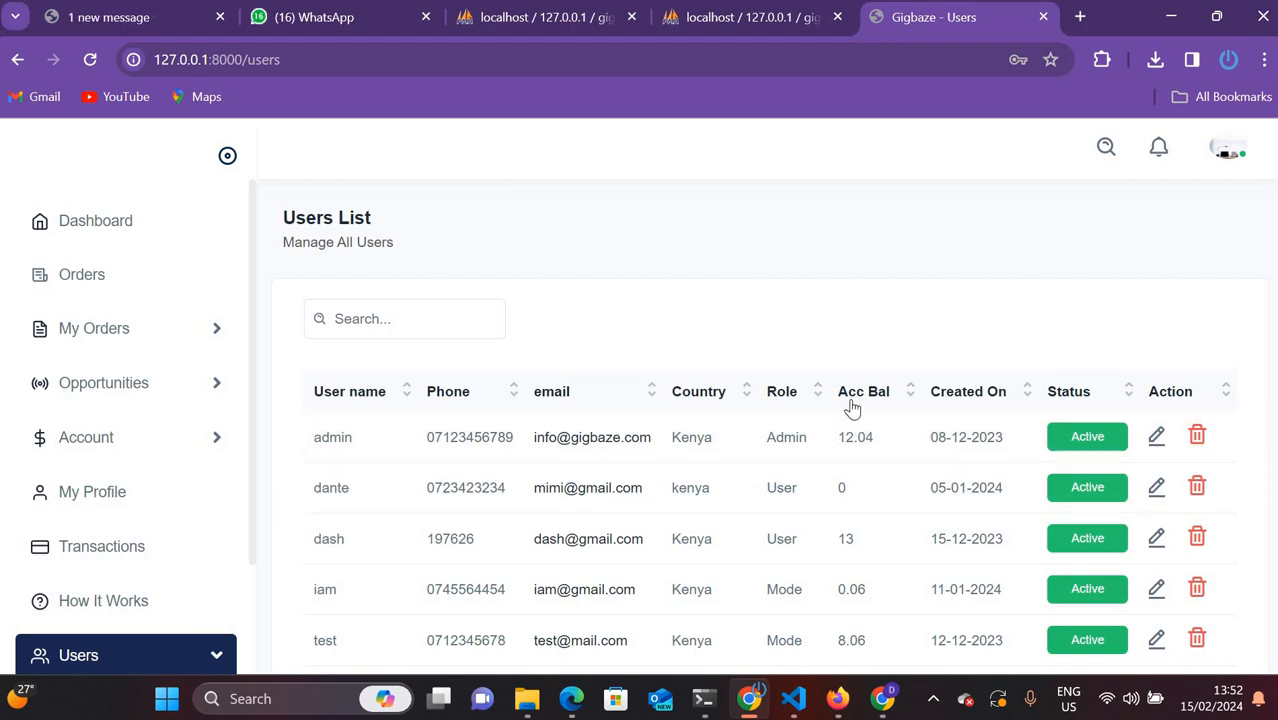
left_click(912, 394)
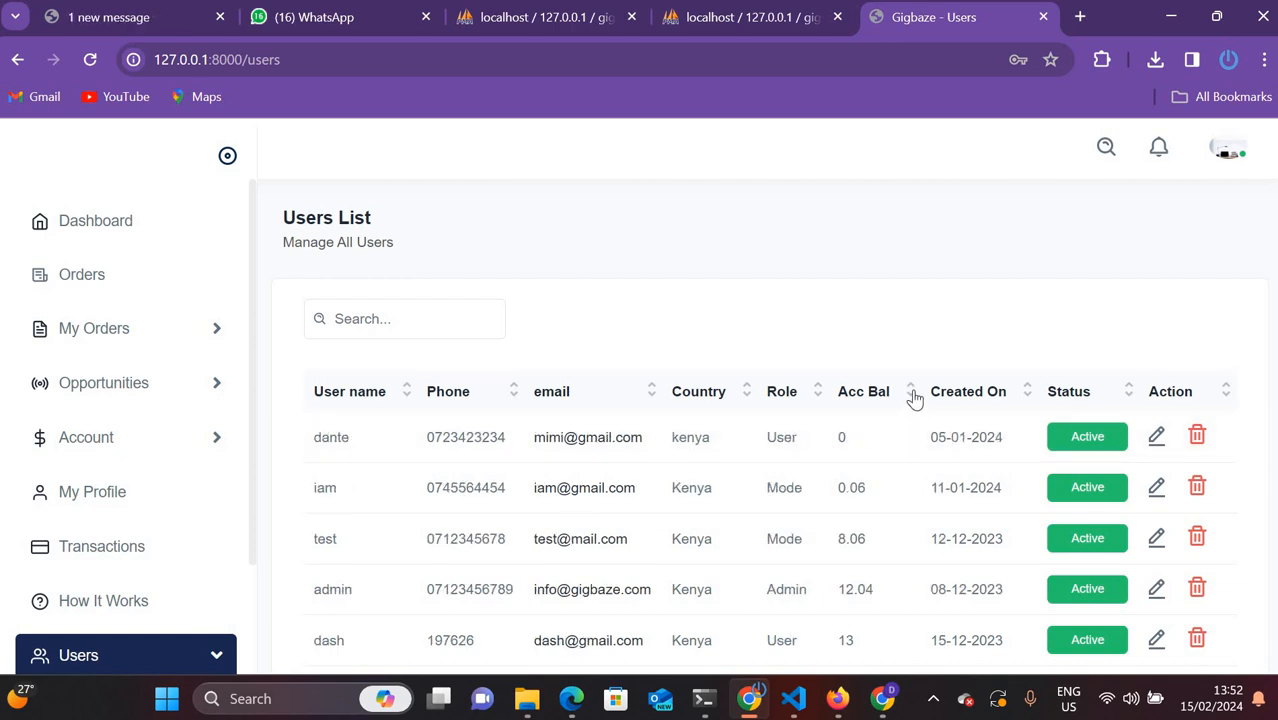
left_click(912, 394)
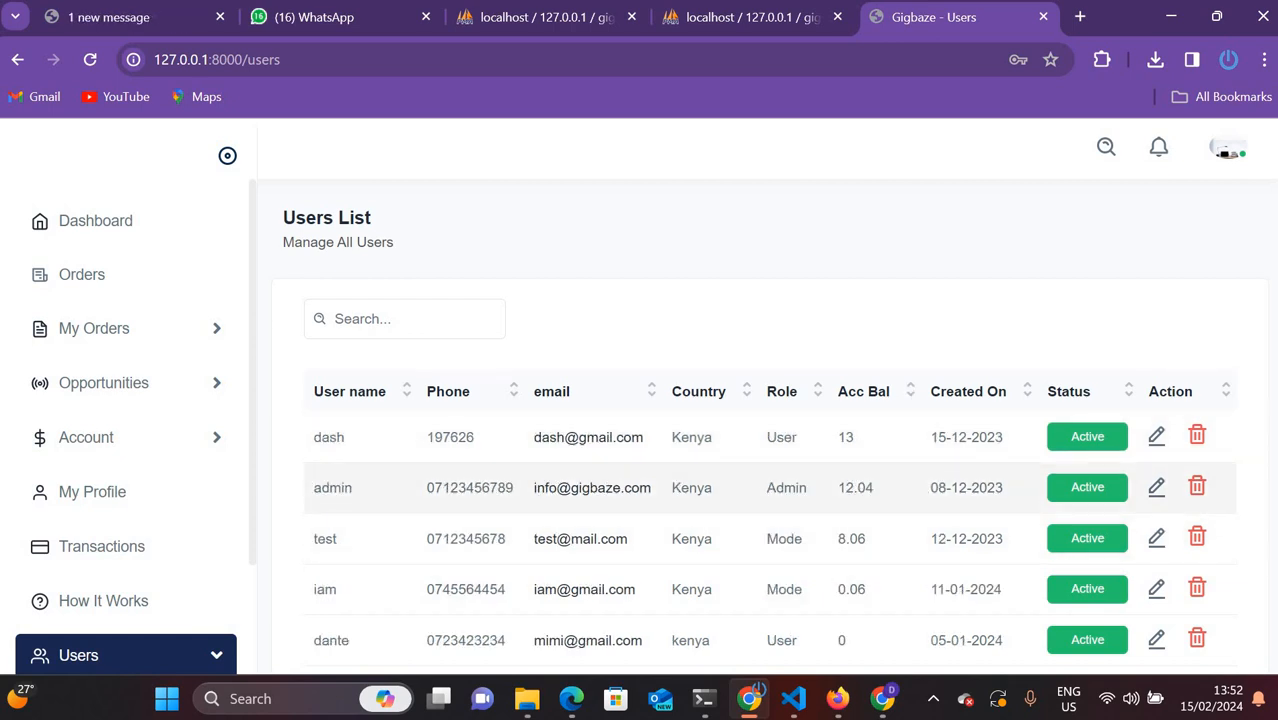
left_click(907, 394)
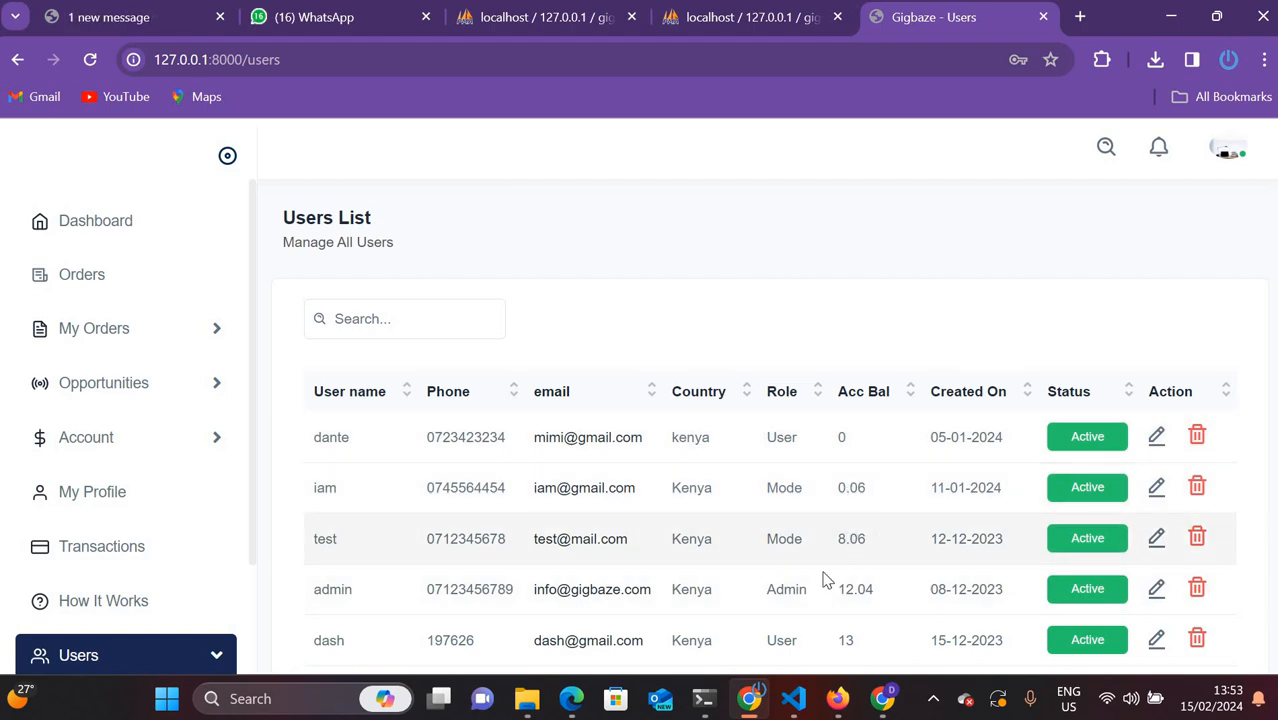
left_click(911, 397)
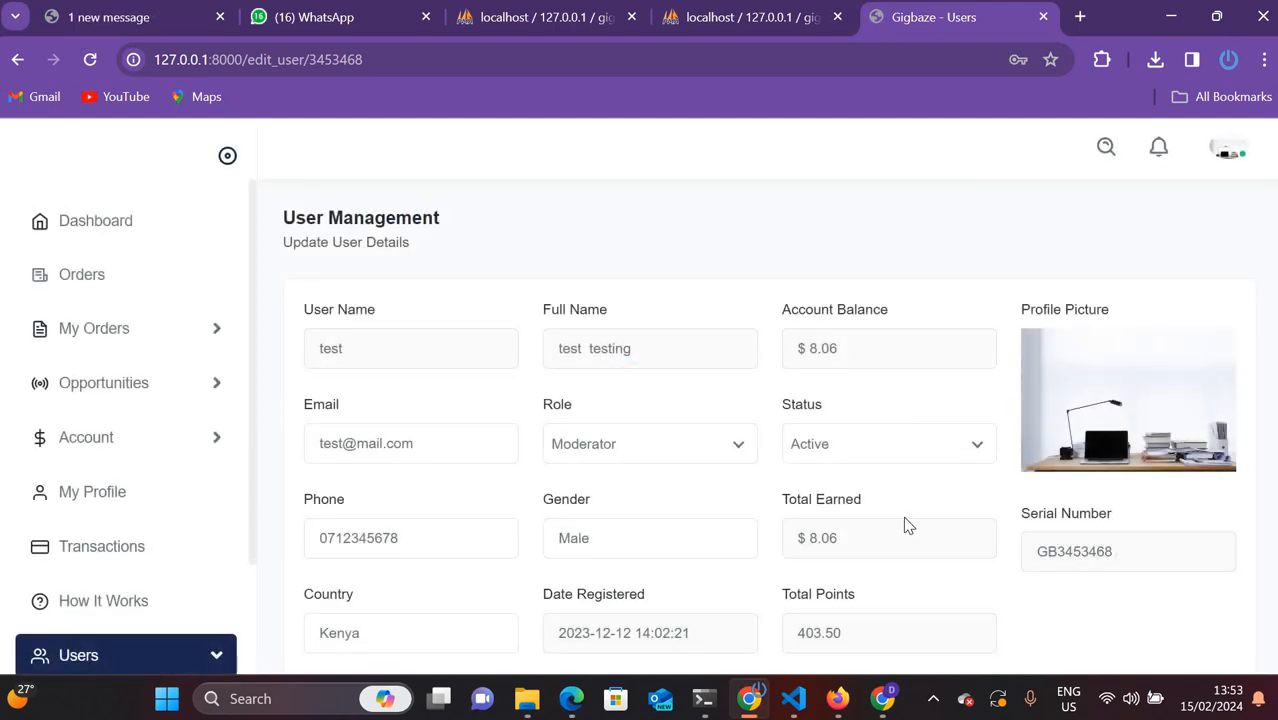
Inspect the test user's details form, including the available status and role options
scroll(924, 516, "down", 1)
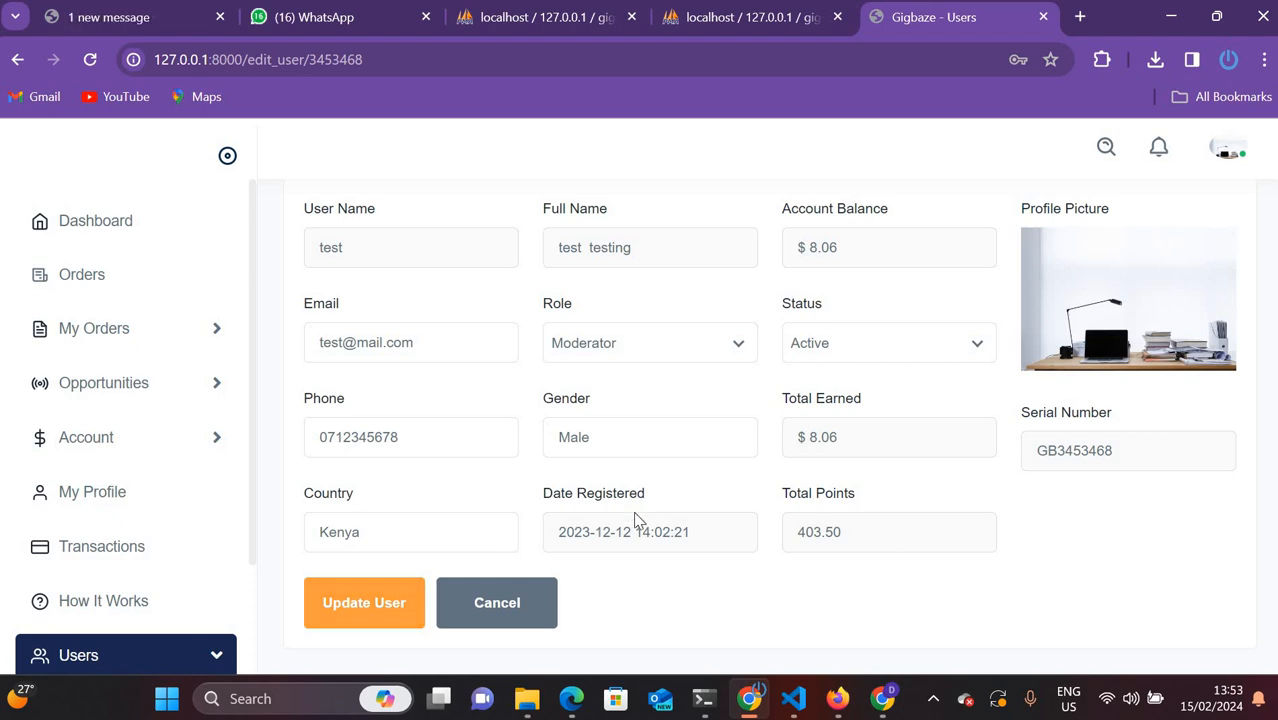
left_click(884, 353)
left_click(892, 356)
left_click(892, 357)
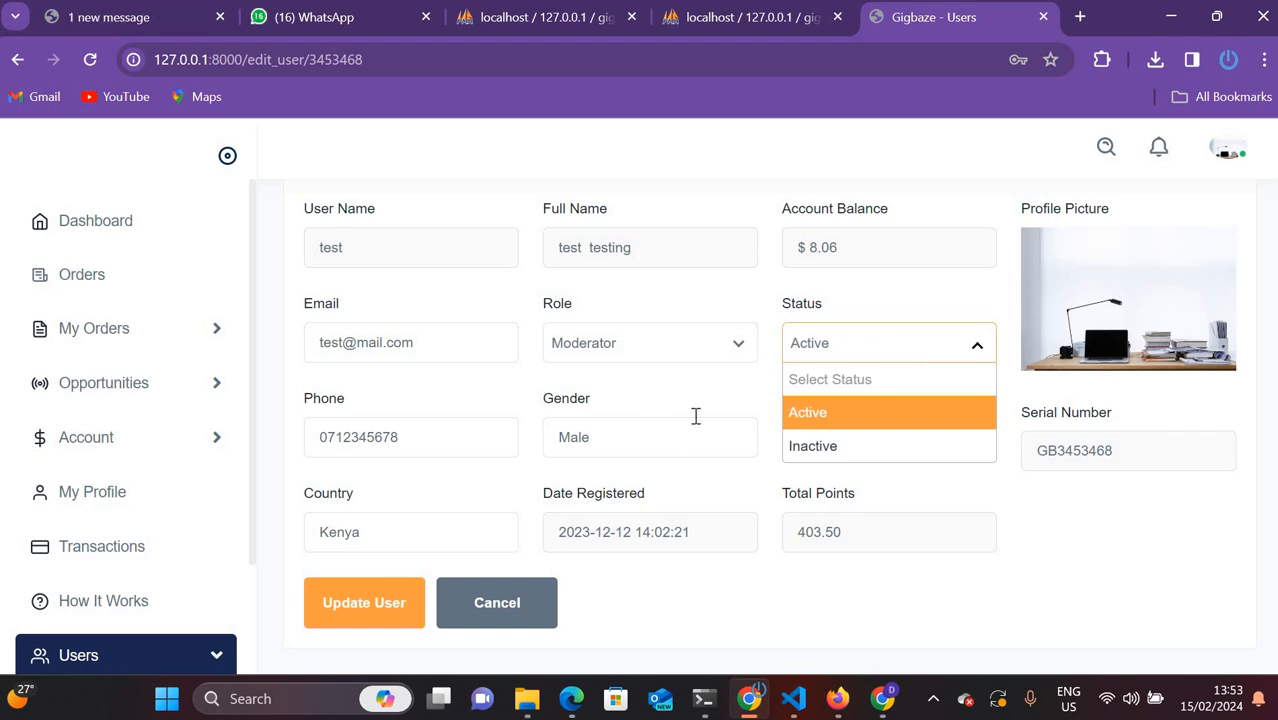
left_click(735, 347)
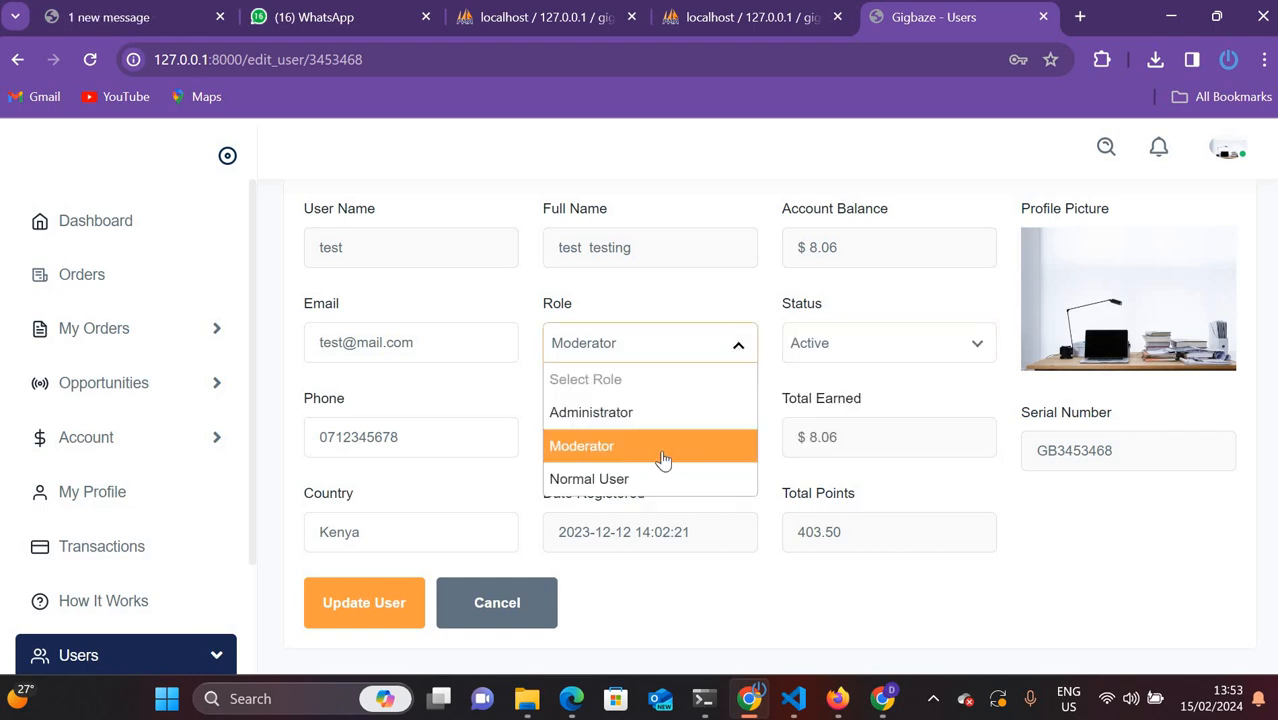
Check the editable phone, country, gender and email fields, and leave the user form without saving
left_click(409, 443)
left_click(339, 530)
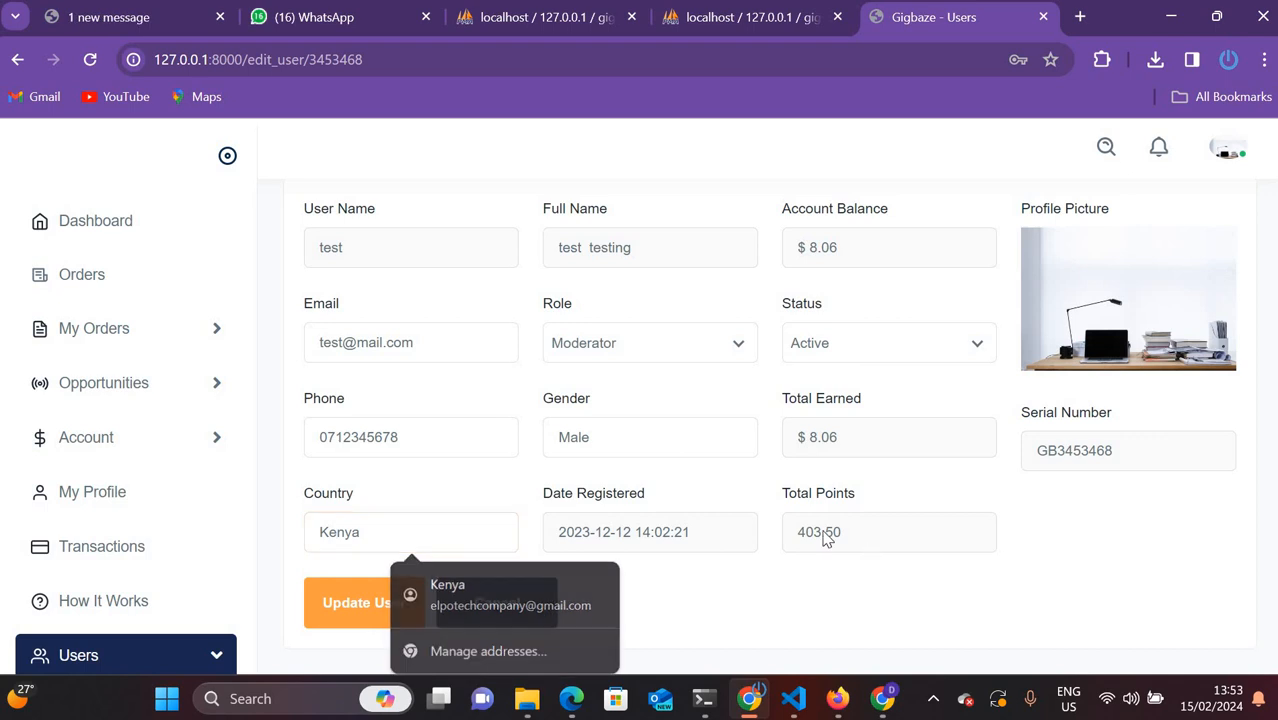
left_click(642, 437)
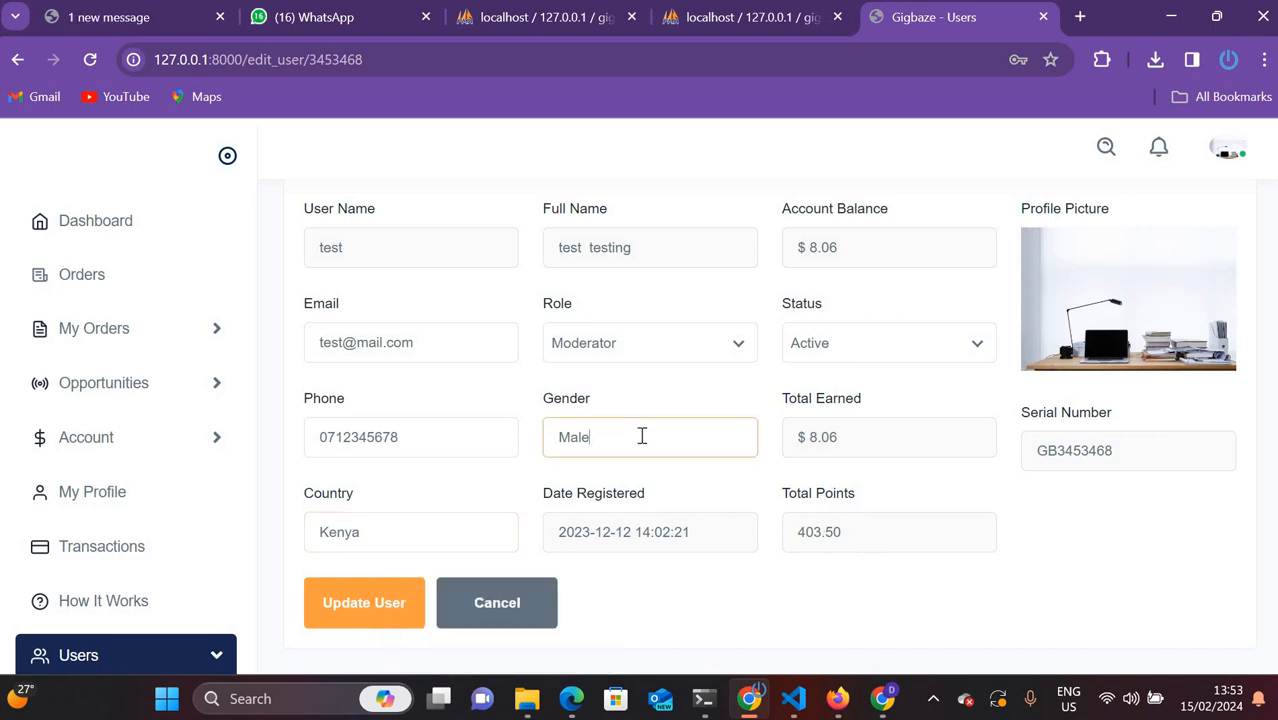
left_click(439, 357)
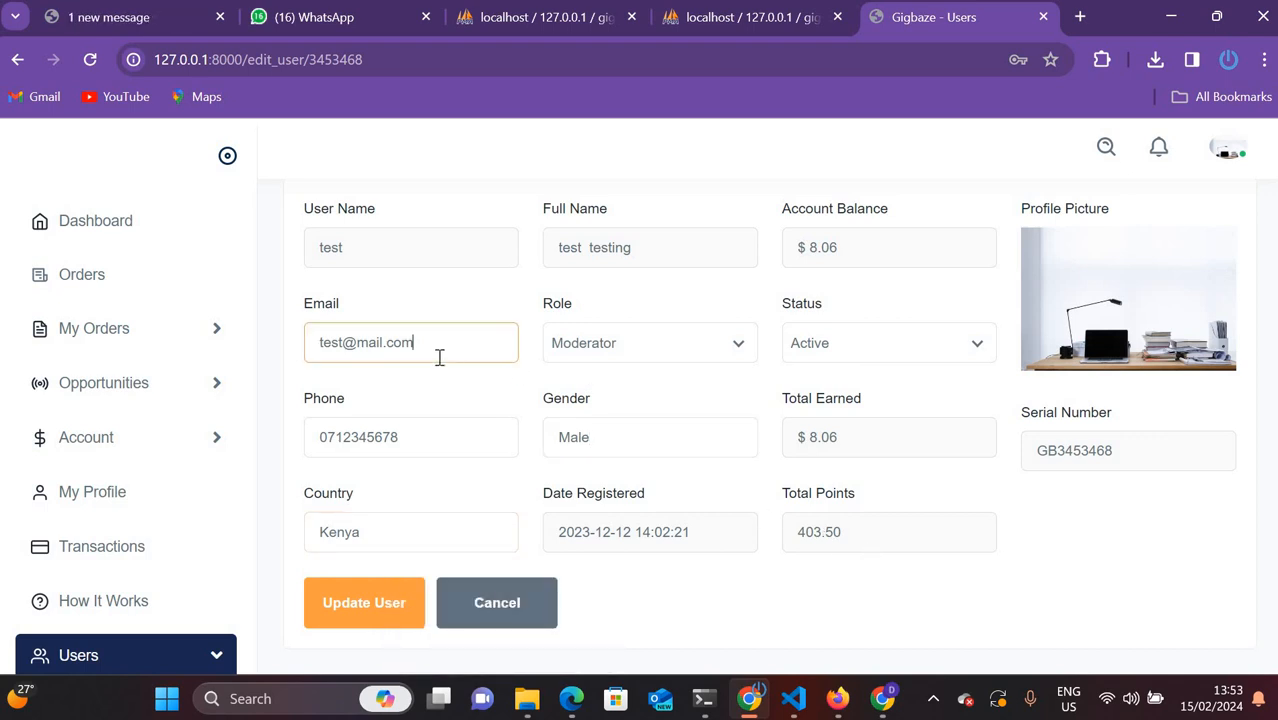
scroll(464, 378, "up", 1)
scroll(476, 620, "down", 2)
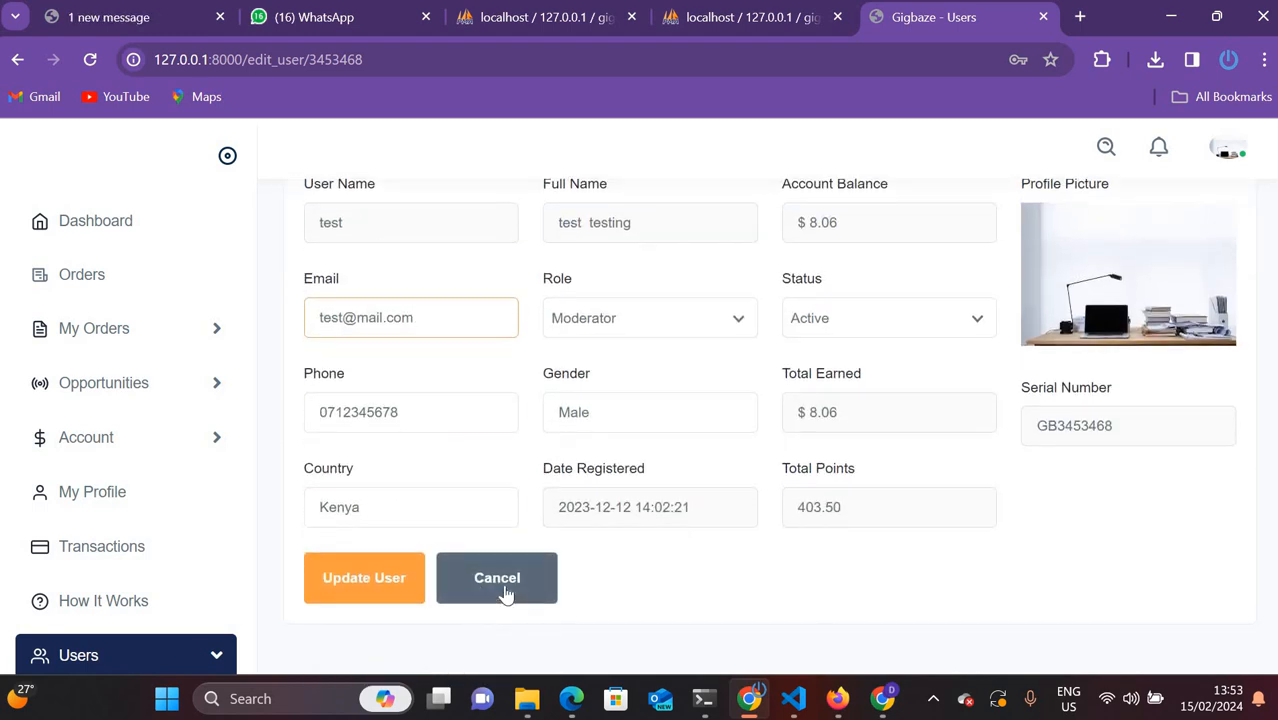
left_click(508, 588)
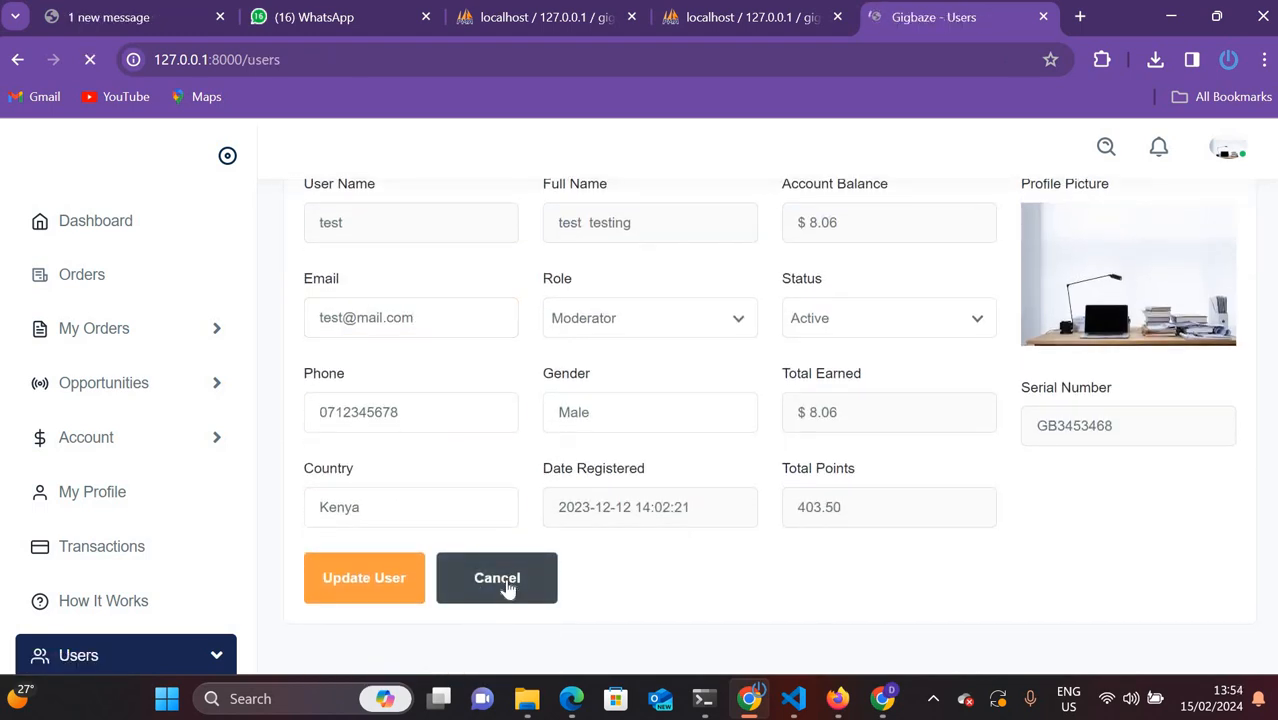
Open the General Settings page
scroll(171, 431, "down", 3)
left_click(185, 426)
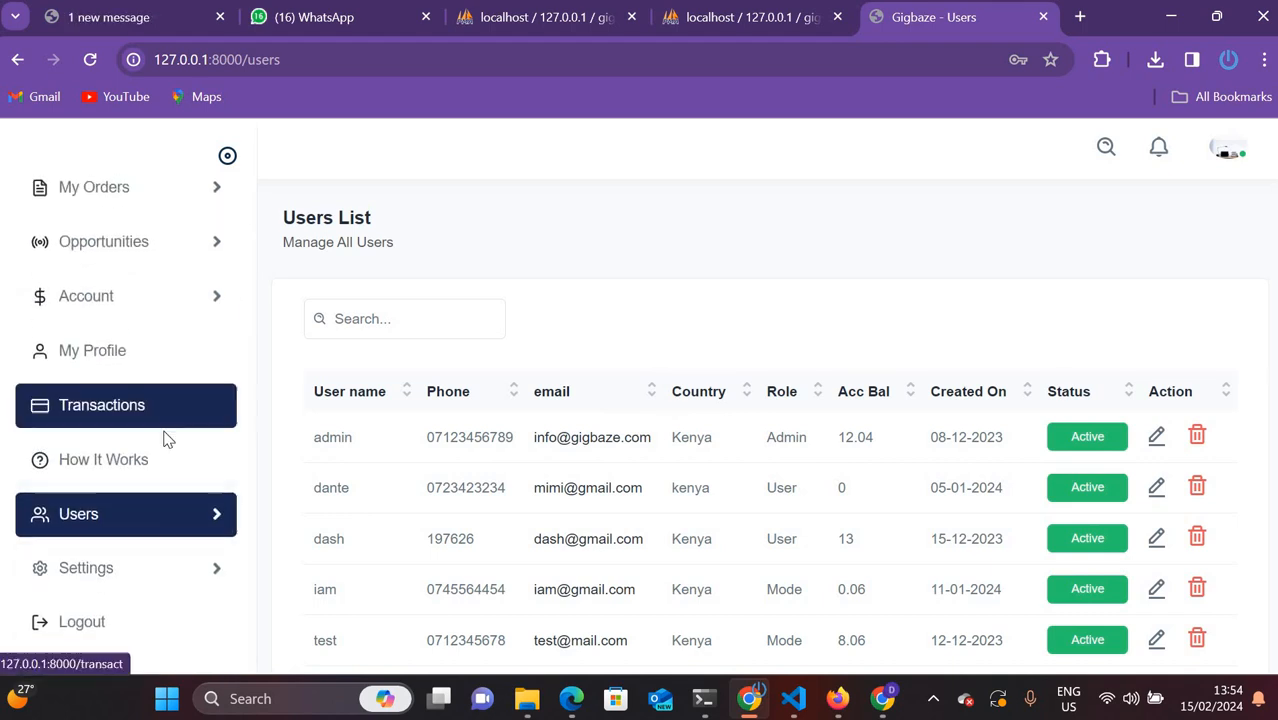
left_click(211, 572)
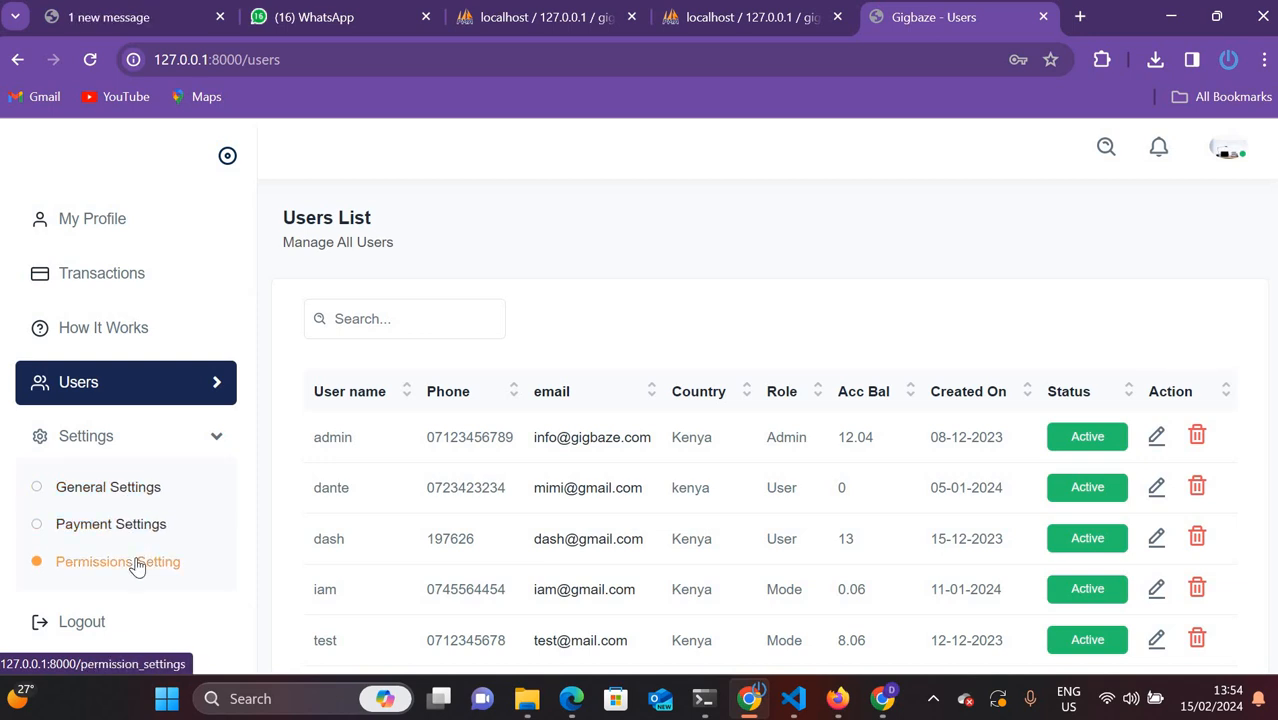
left_click(140, 496)
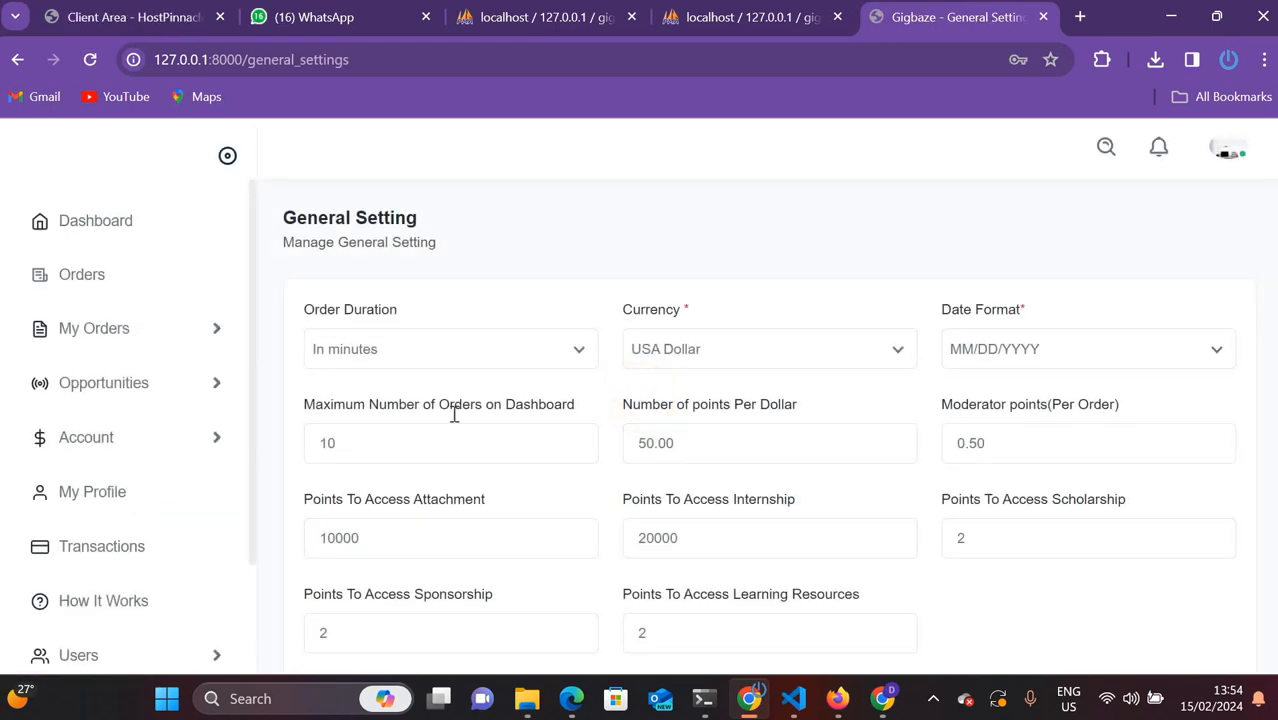
Review the available options for order duration, currency and date format without changing them
left_click(488, 354)
left_click(492, 355)
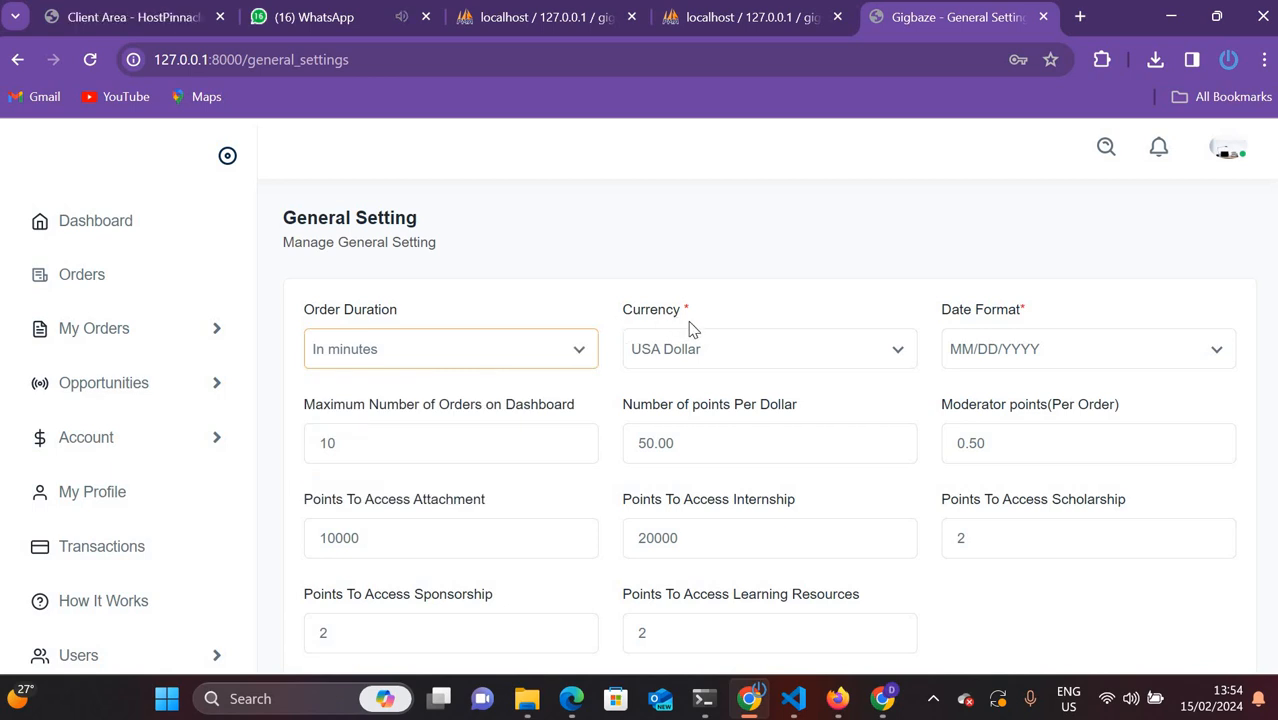
left_click(878, 364)
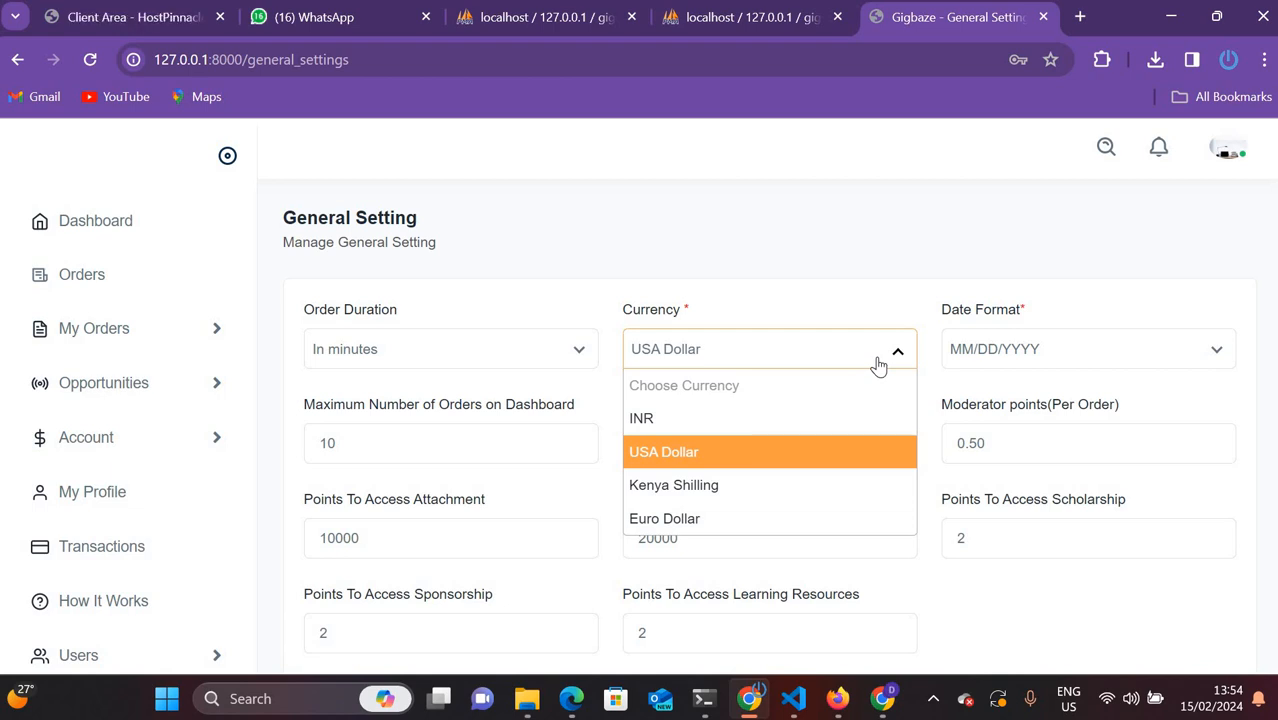
left_click(889, 360)
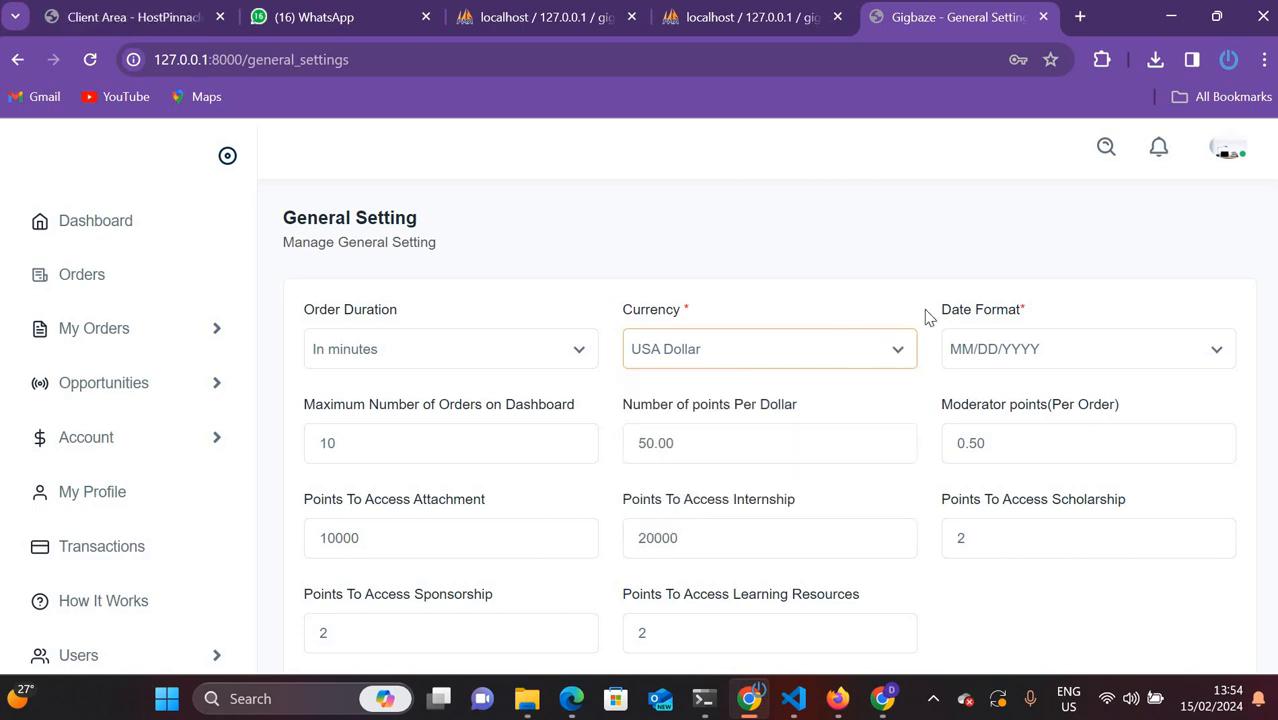
left_click(1155, 354)
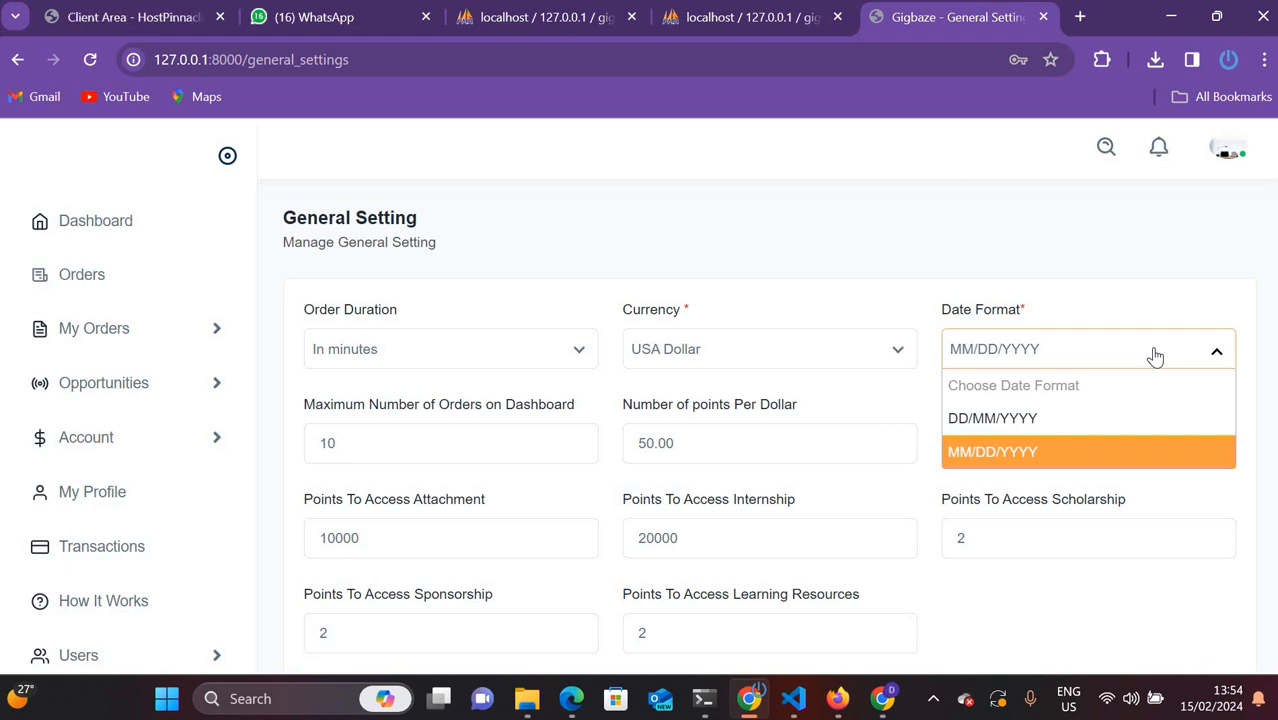
left_click(1012, 360)
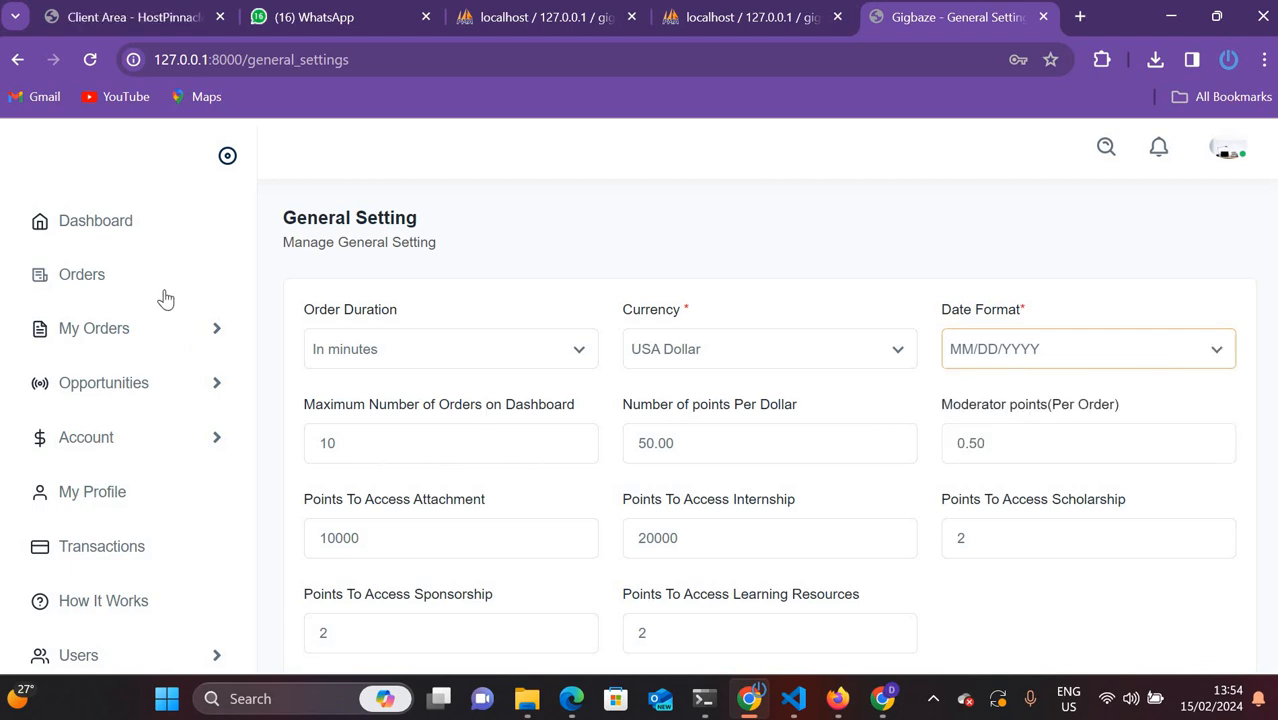
View the latest orders on the dashboard, and return to the General Settings page
left_click(107, 237)
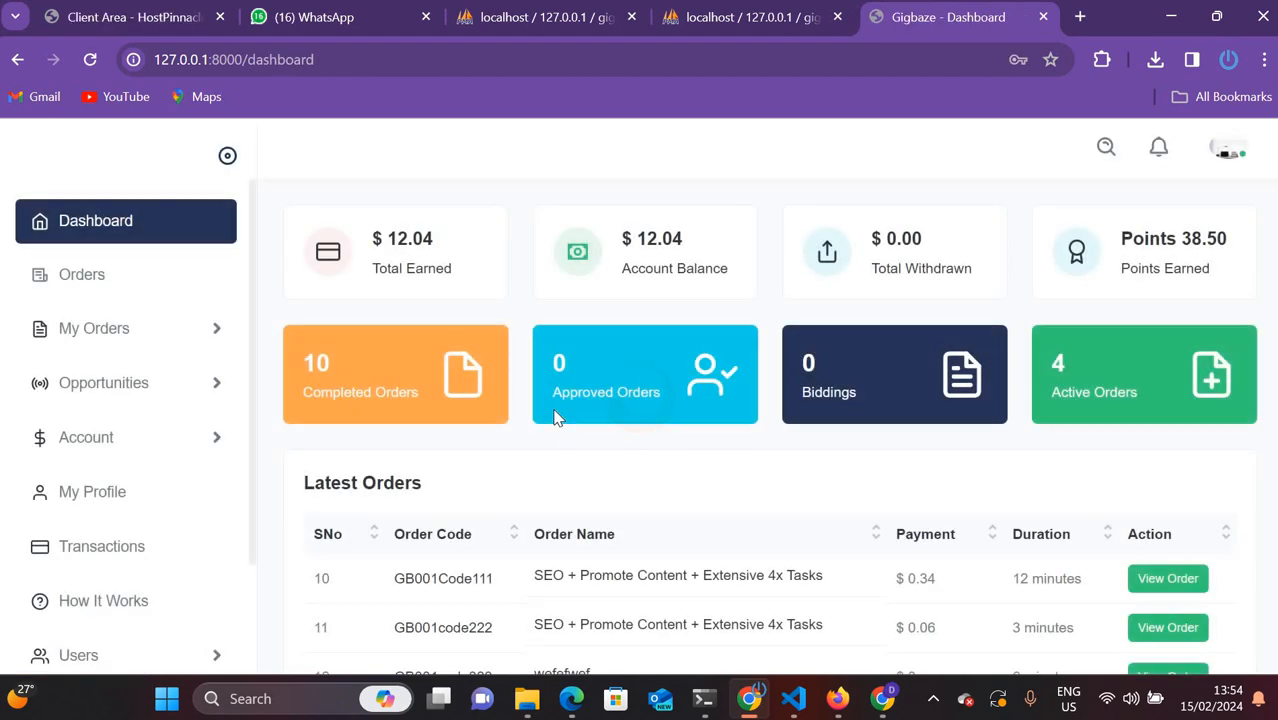
scroll(365, 454, "down", 1)
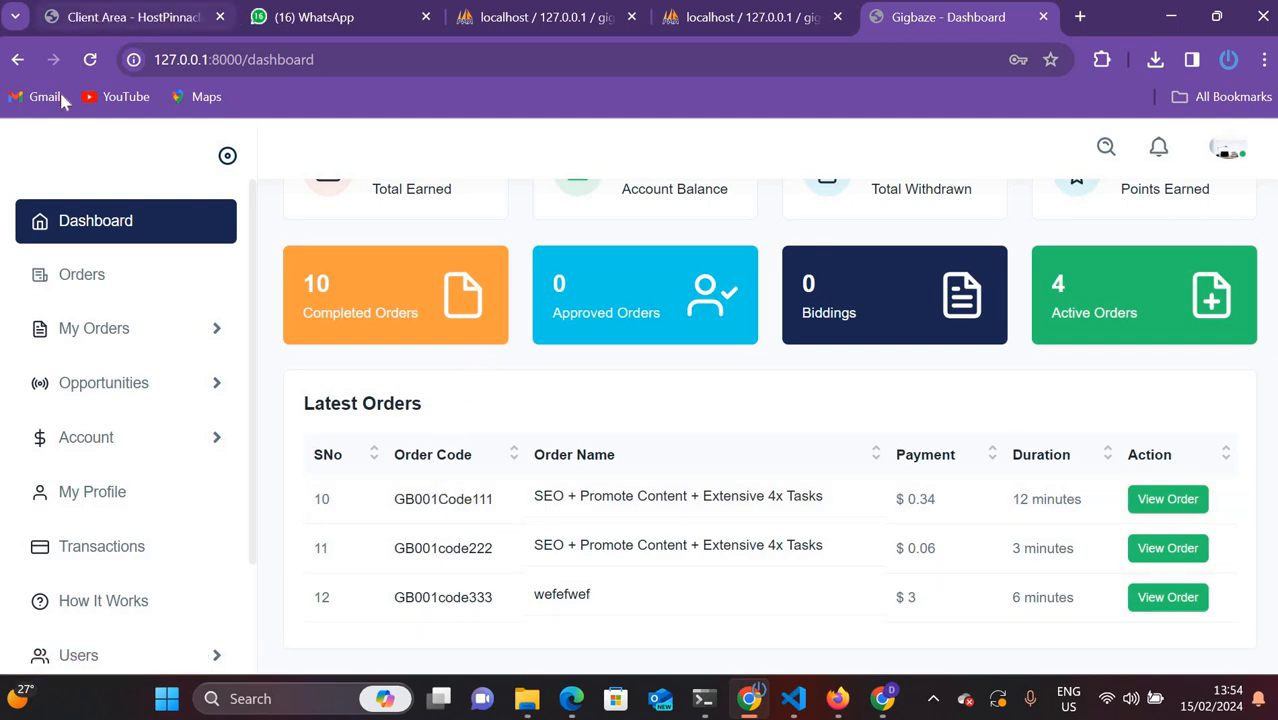
key("alt+Left")
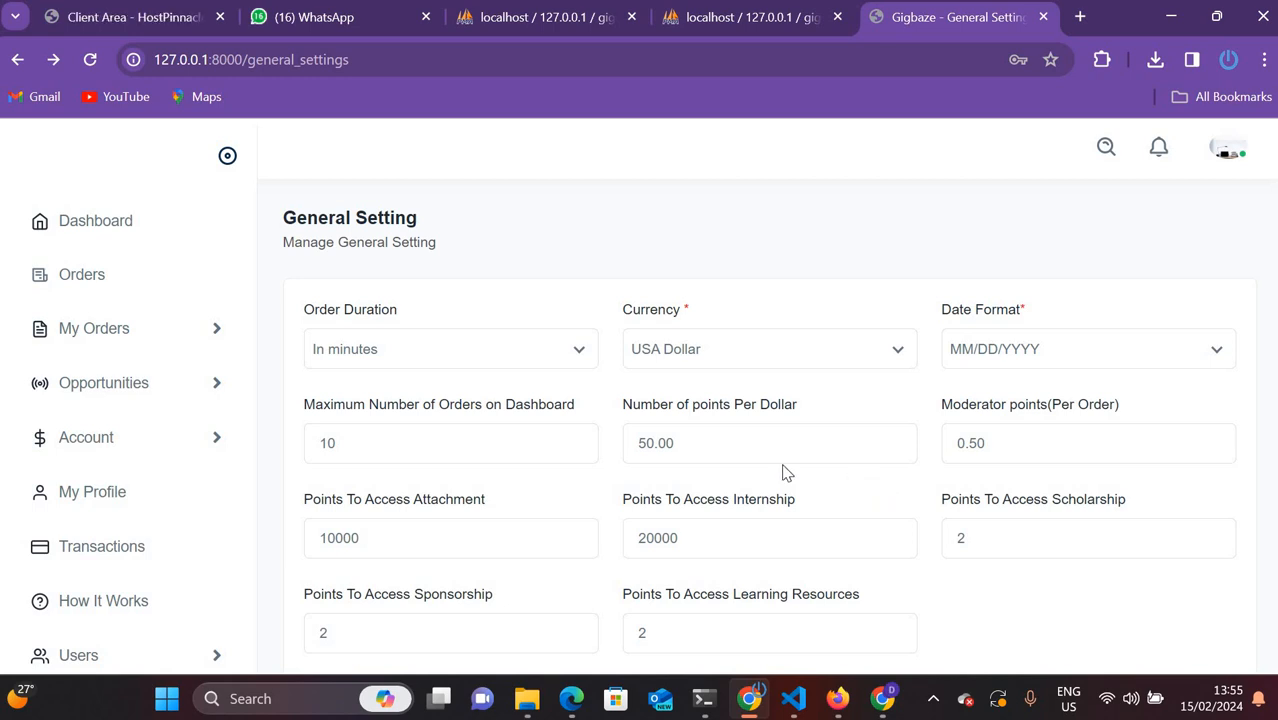
Examine the points-per-dollar value, the points needed to access opportunities, and the default profile and logo photo settings
left_click_drag(690, 445, 652, 450)
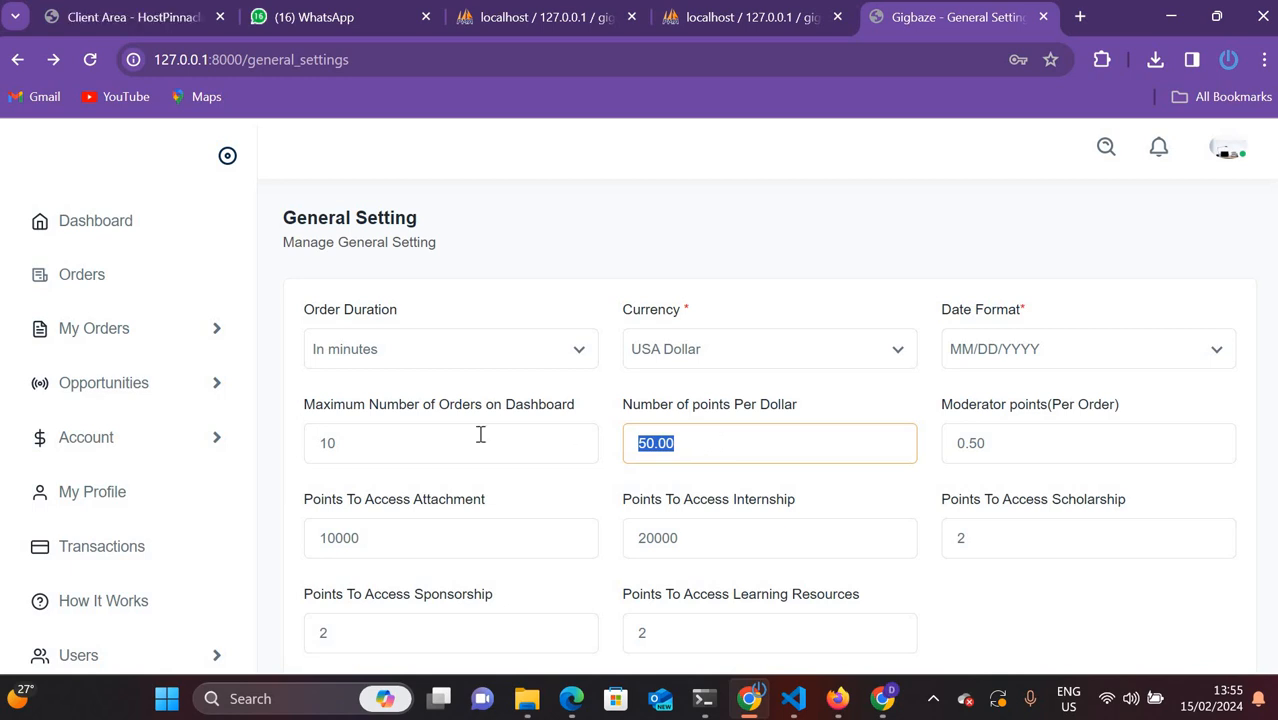
scroll(738, 405, "down", 1)
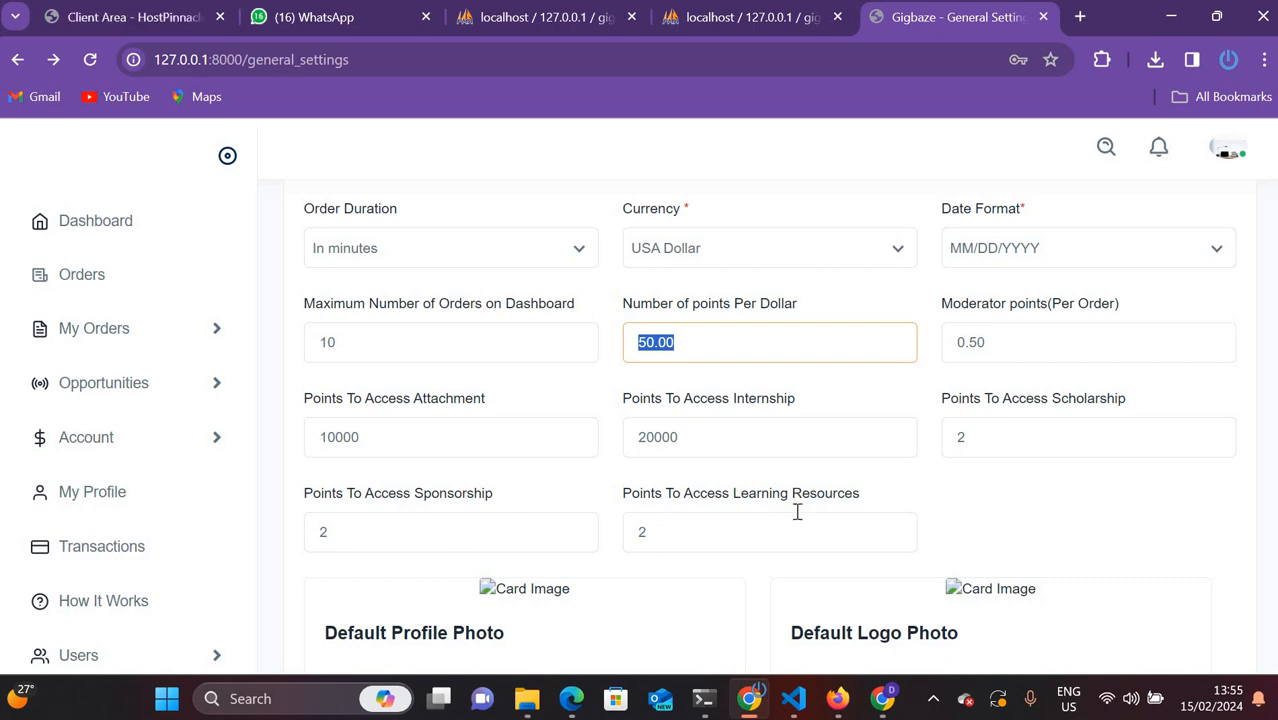
left_click(180, 388)
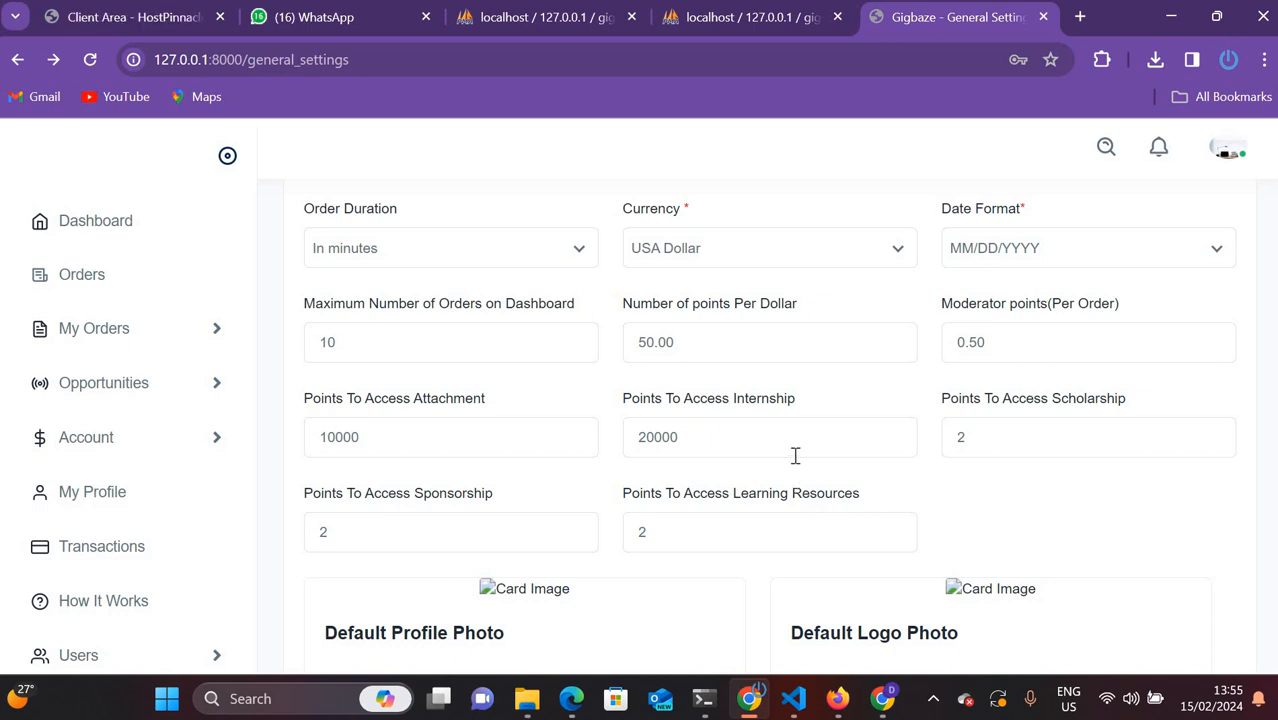
scroll(795, 458, "down", 2)
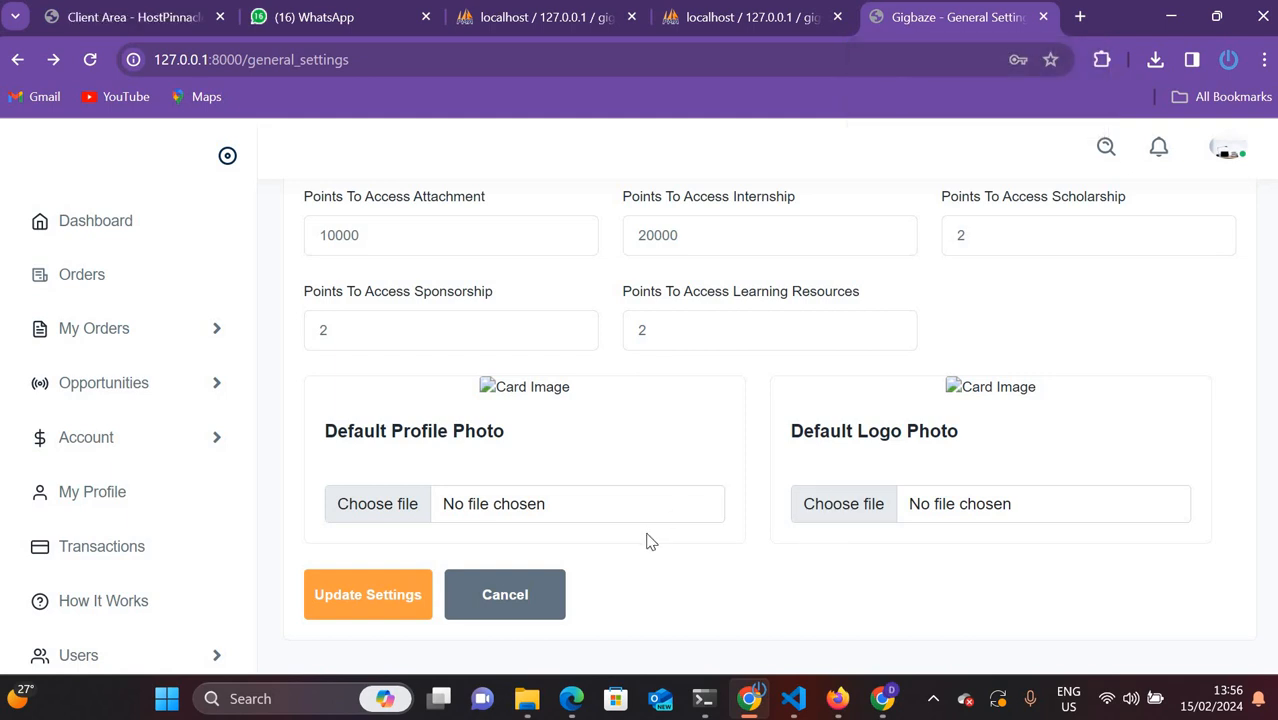
Open the Payment Settings page
scroll(211, 365, "down", 3)
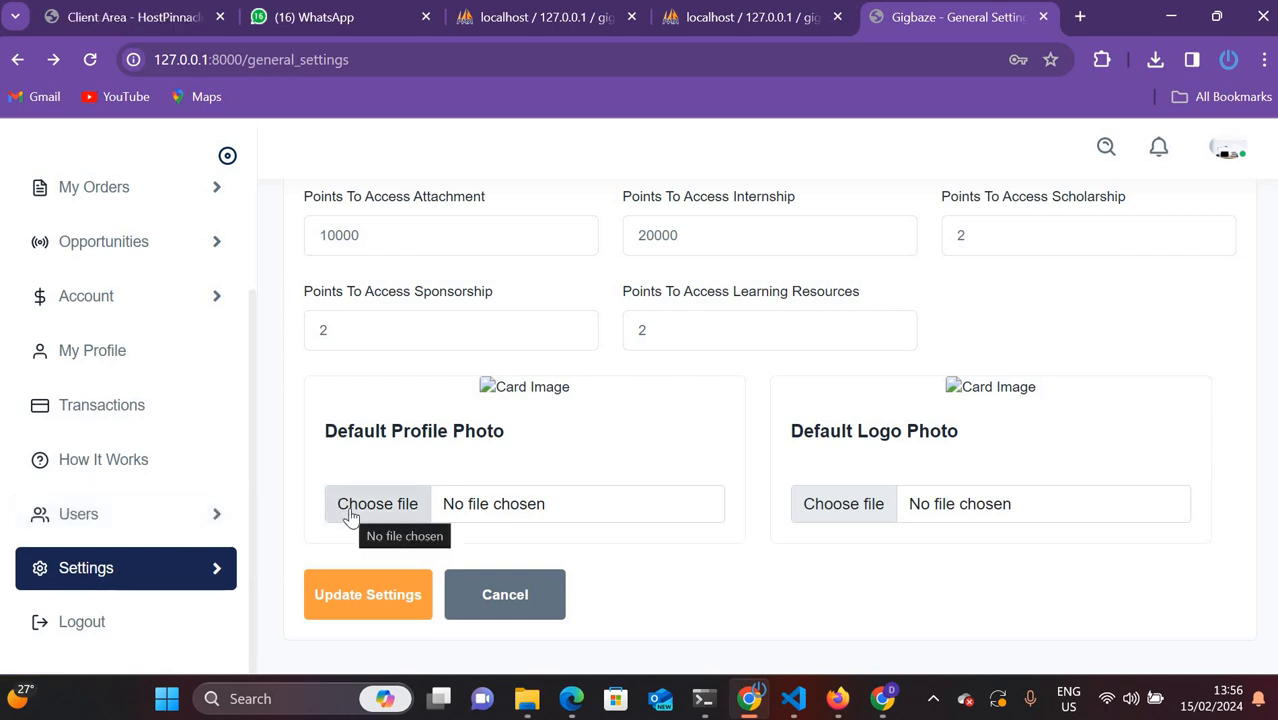
left_click(216, 570)
scroll(228, 494, "down", 1)
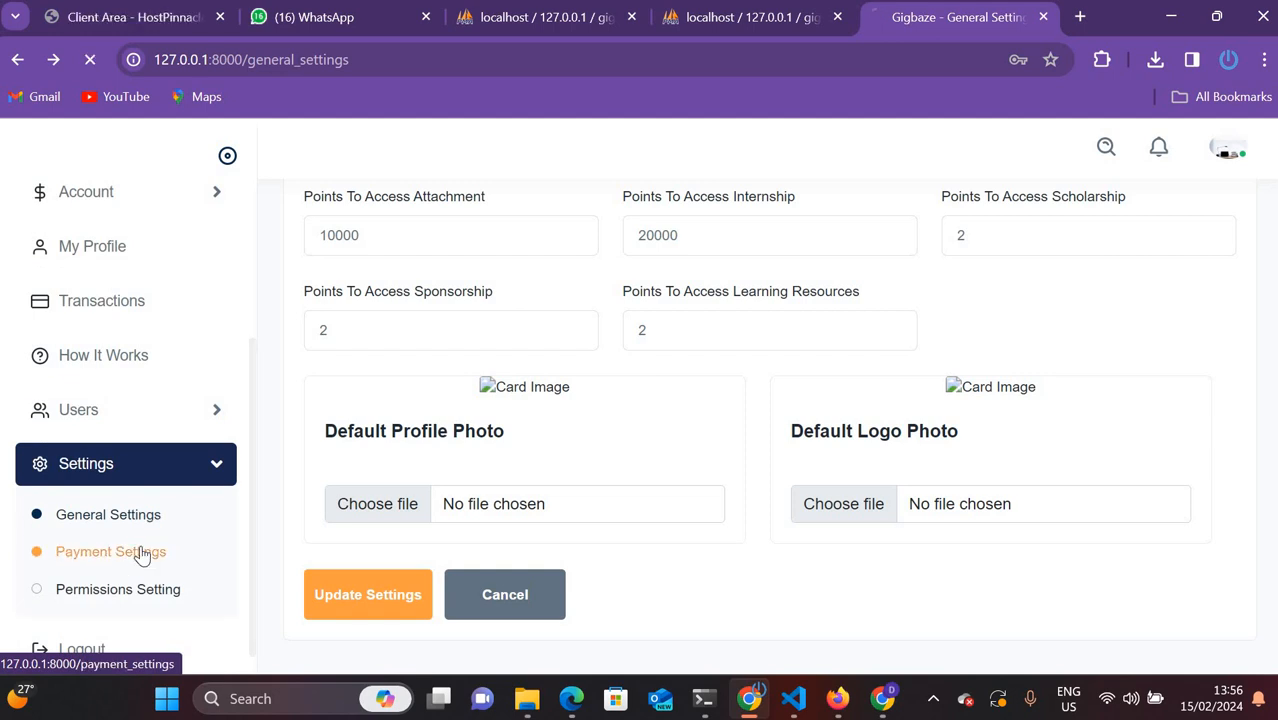
left_click(141, 553)
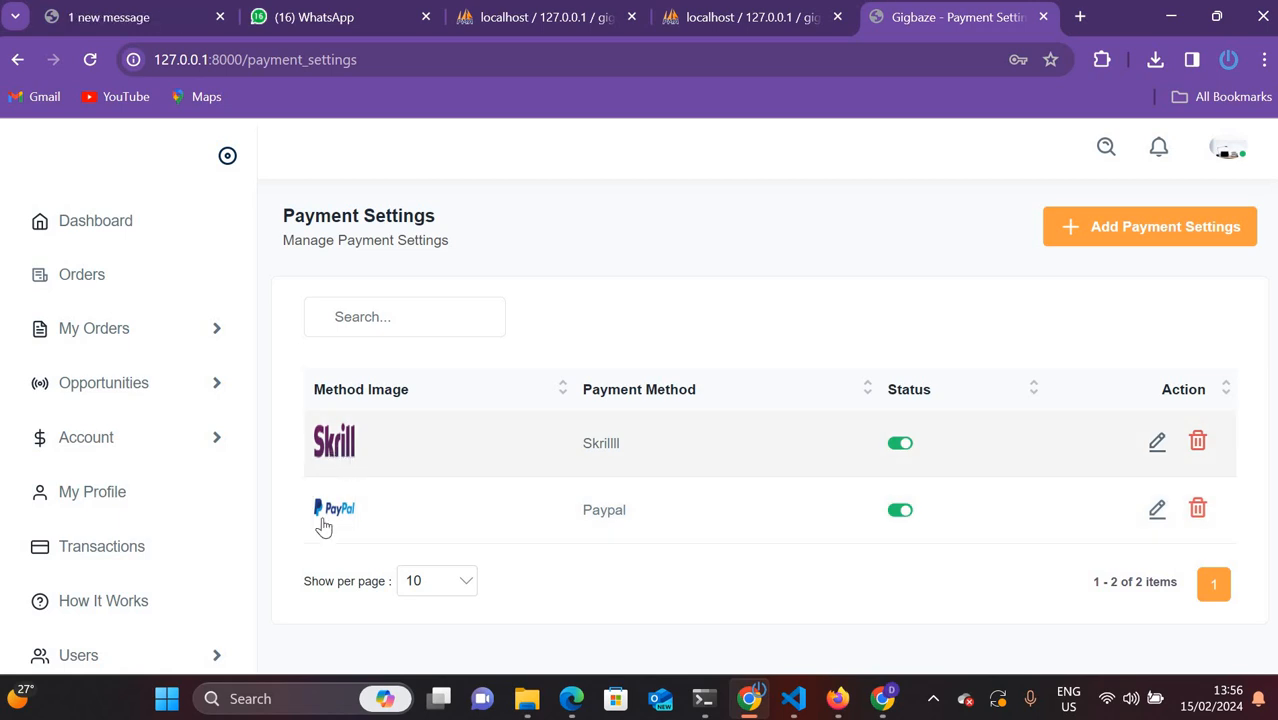
Start a new payment type named Mpesa with a minimum withdrawal of $10 and a processing fee of 10%
left_click(1117, 234)
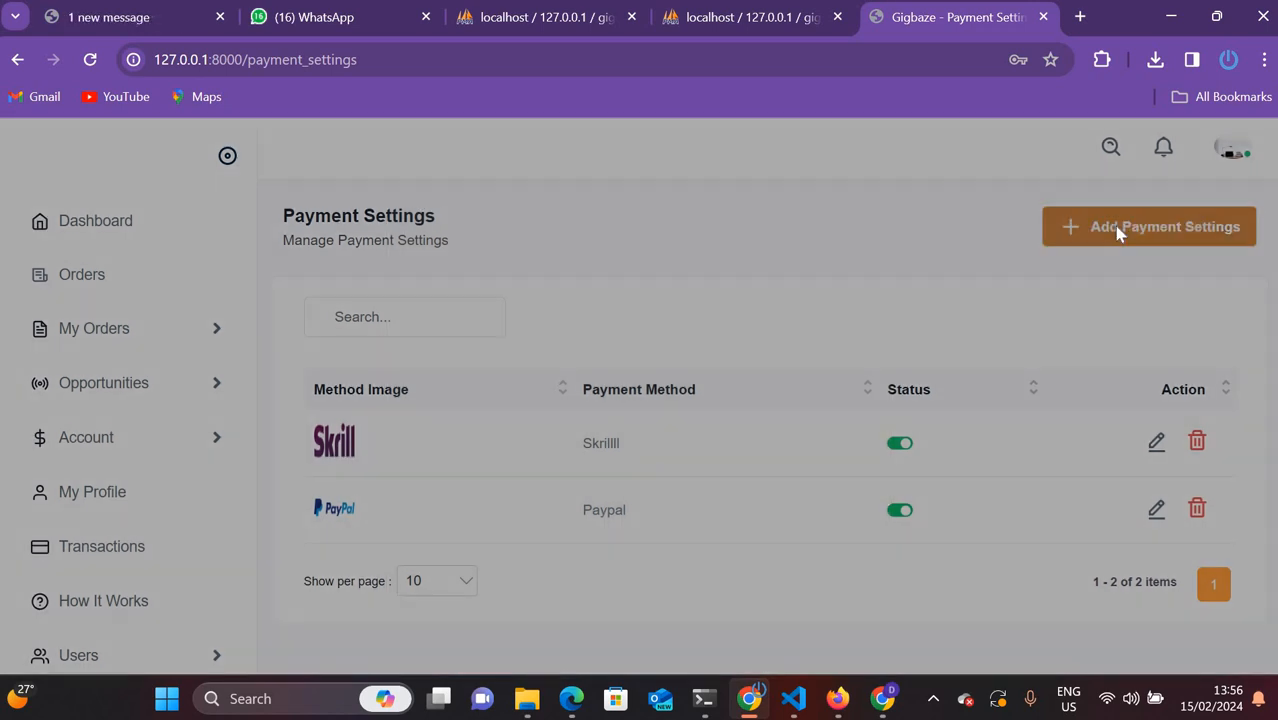
left_click(507, 275)
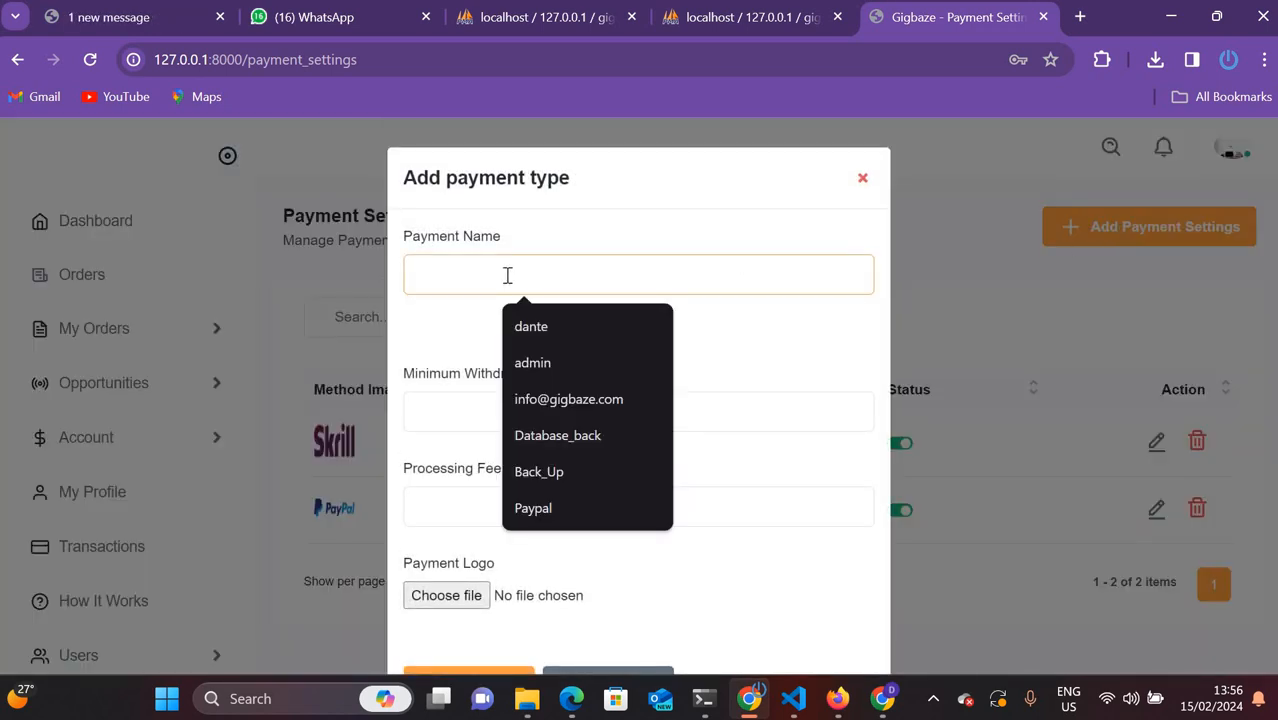
type("Mpesa")
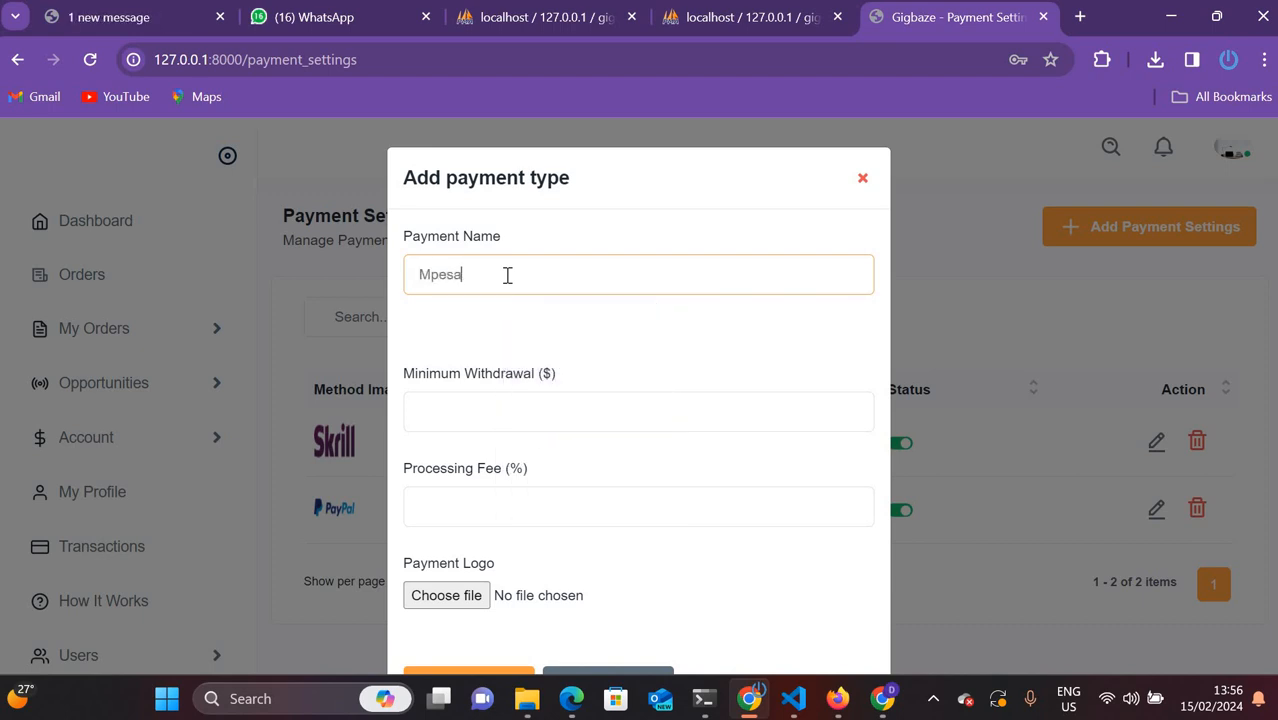
left_click(481, 416)
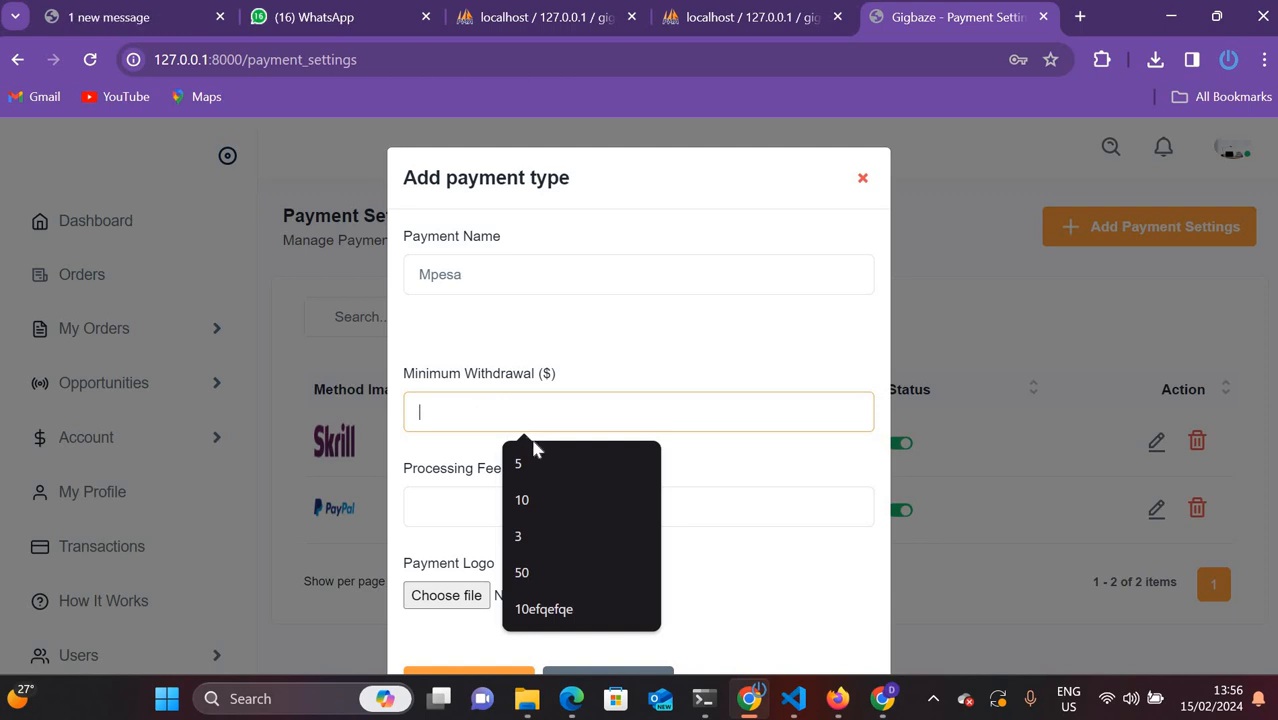
left_click(535, 505)
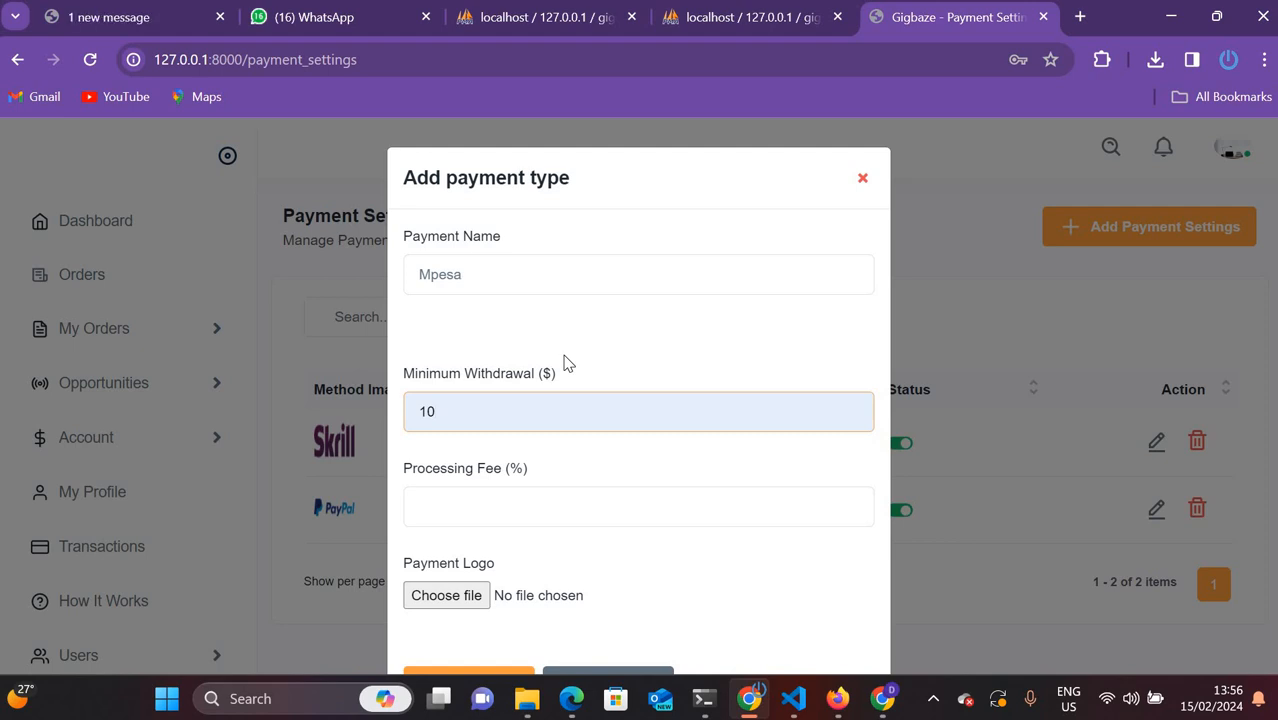
left_click(446, 508)
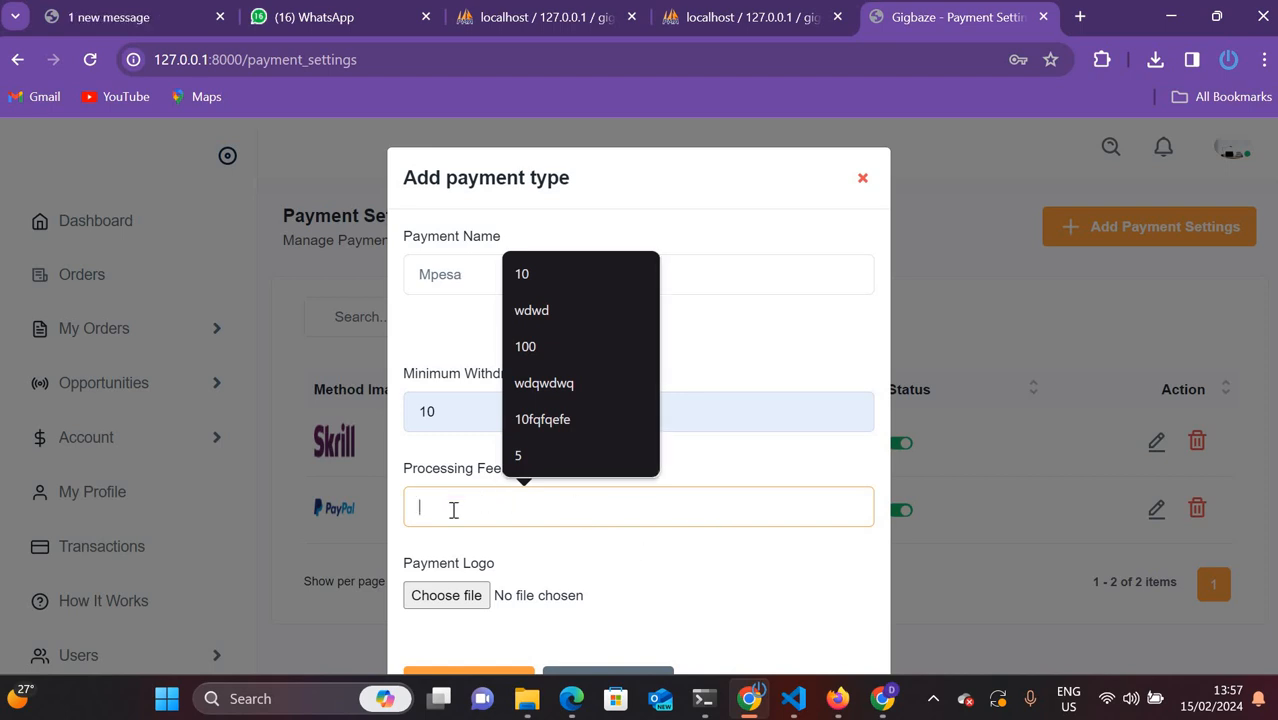
left_click(641, 474)
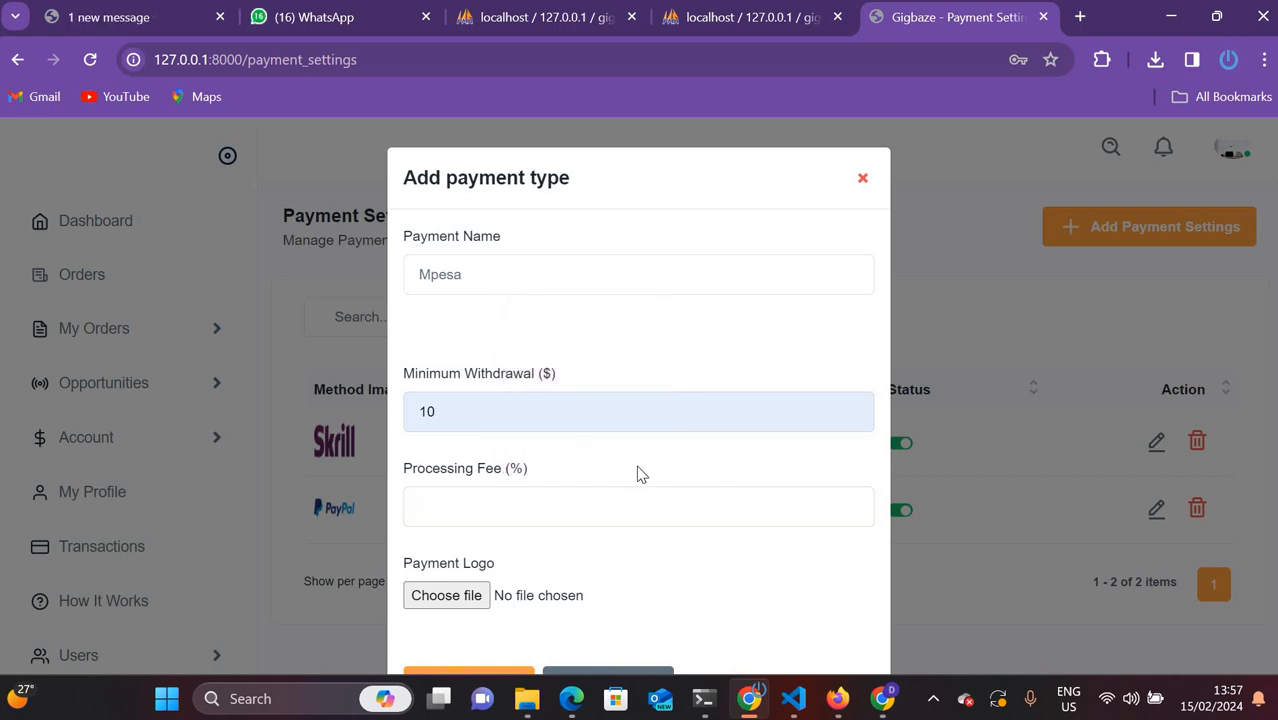
left_click(430, 501)
type("10")
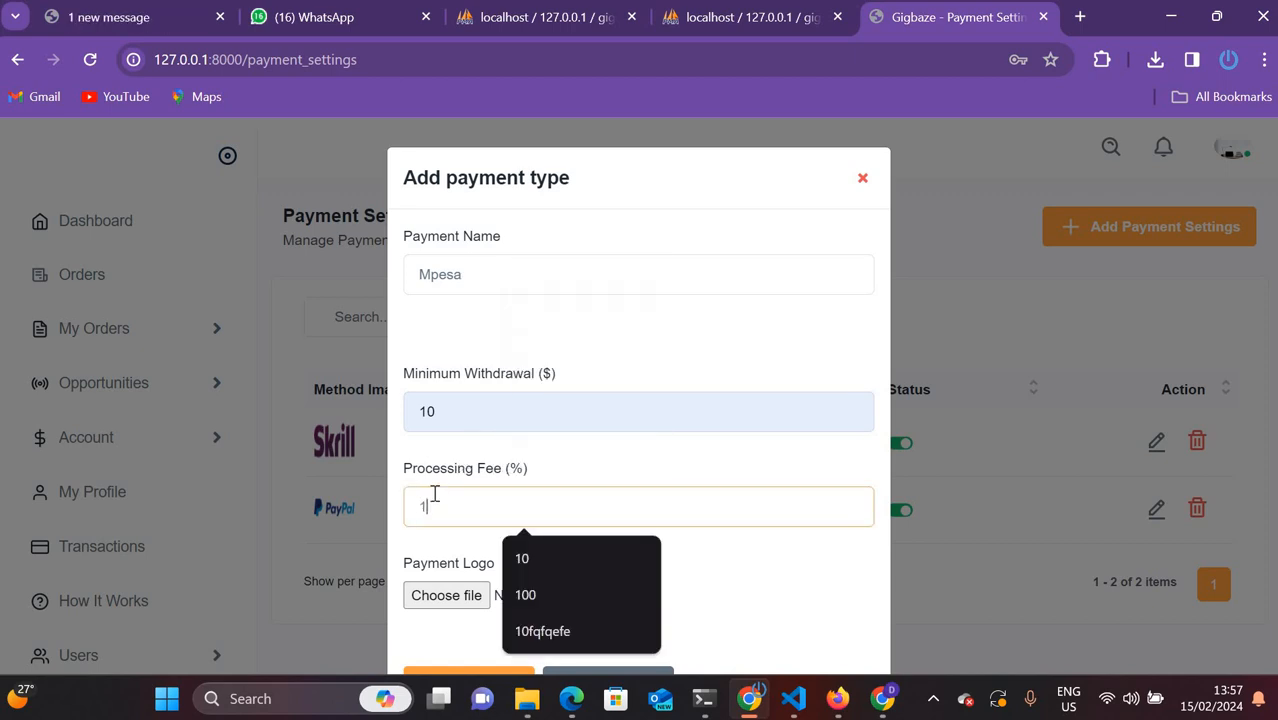
left_click(697, 578)
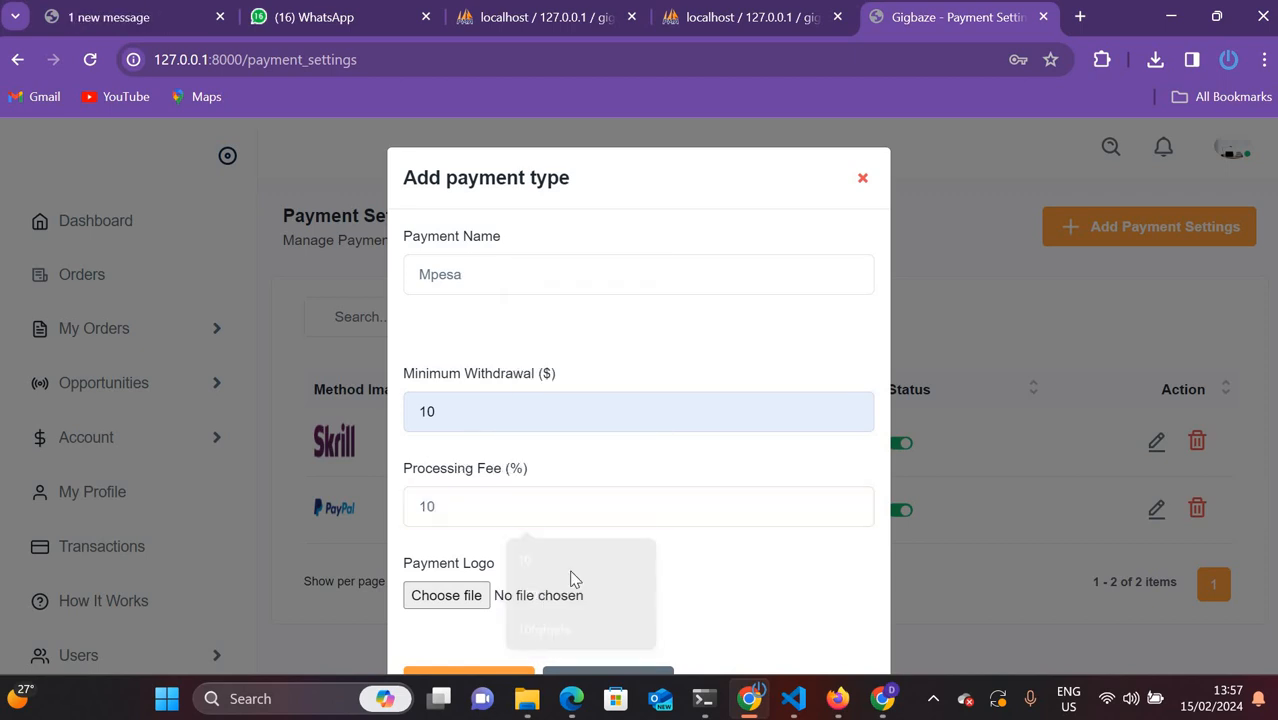
scroll(449, 527, "down", 1)
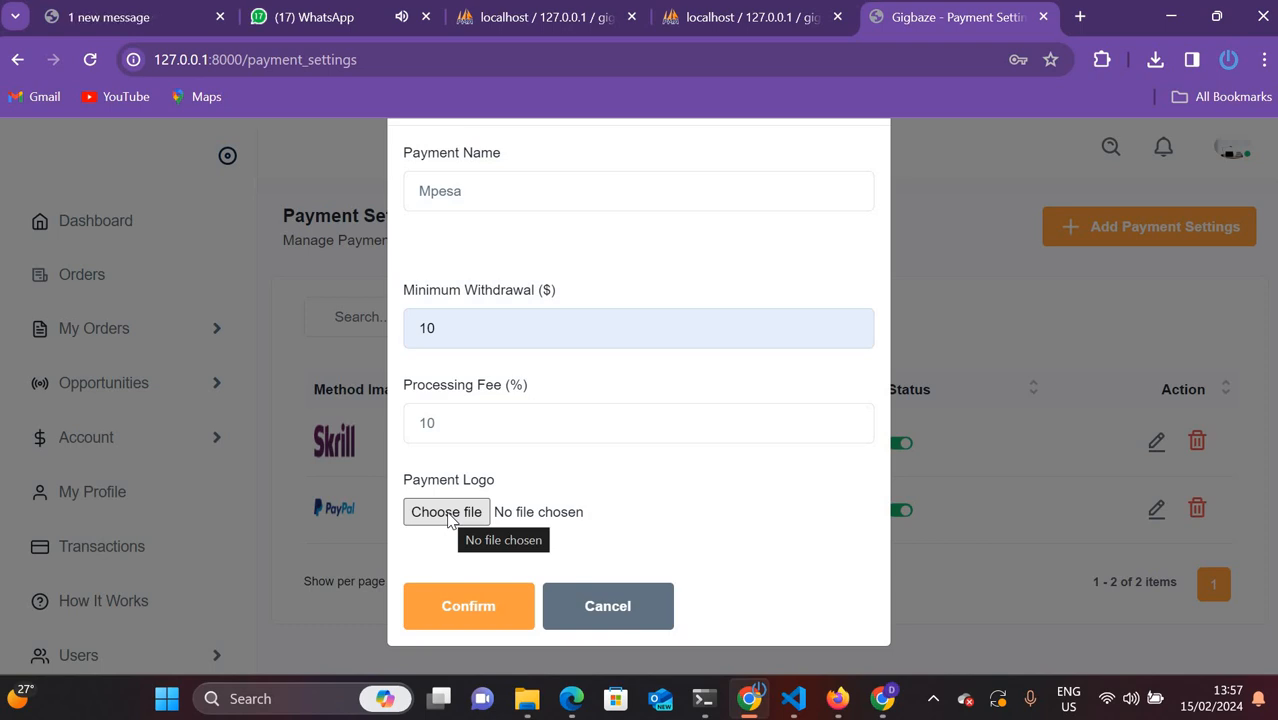
left_click(447, 513)
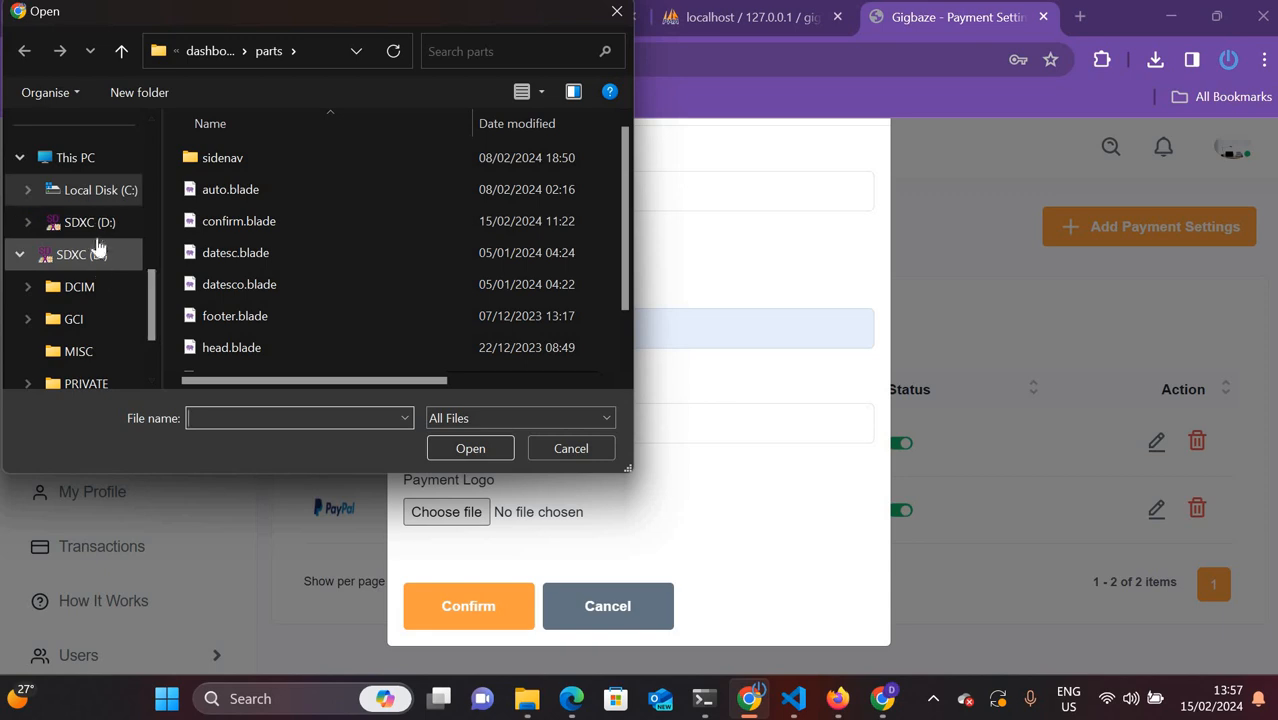
scroll(85, 222, "up", 5)
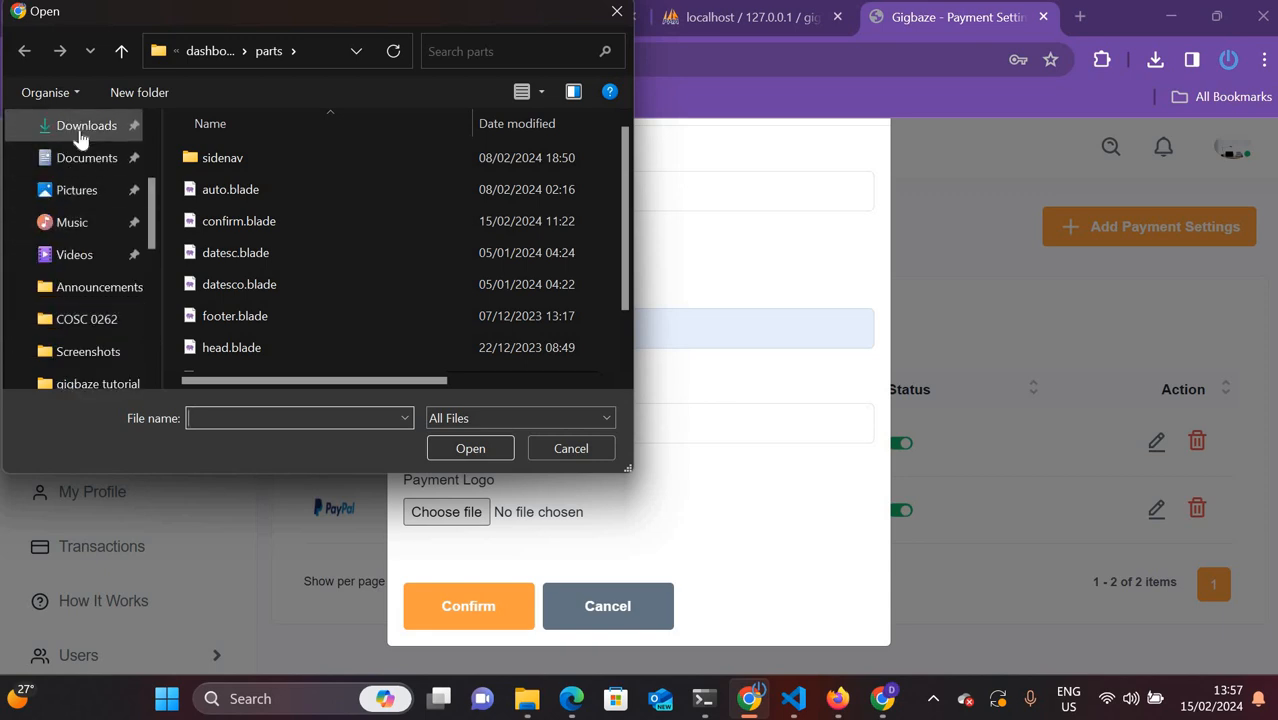
left_click(80, 133)
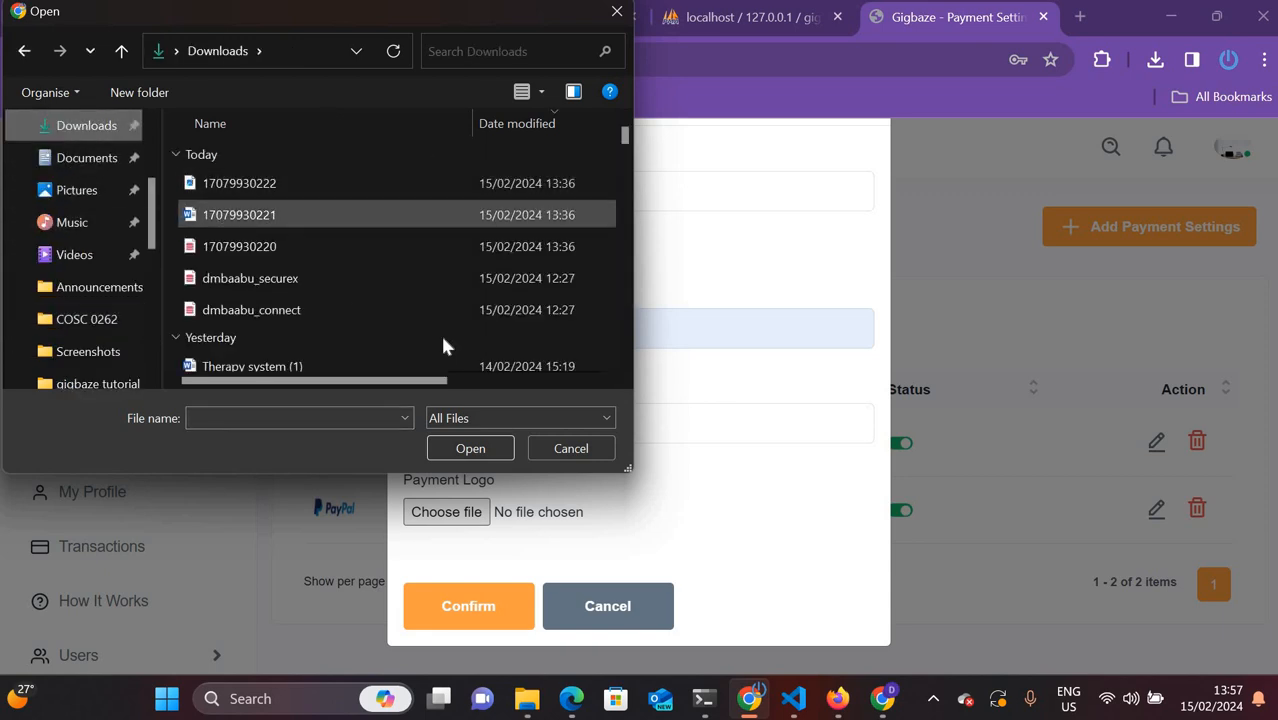
left_click(597, 451)
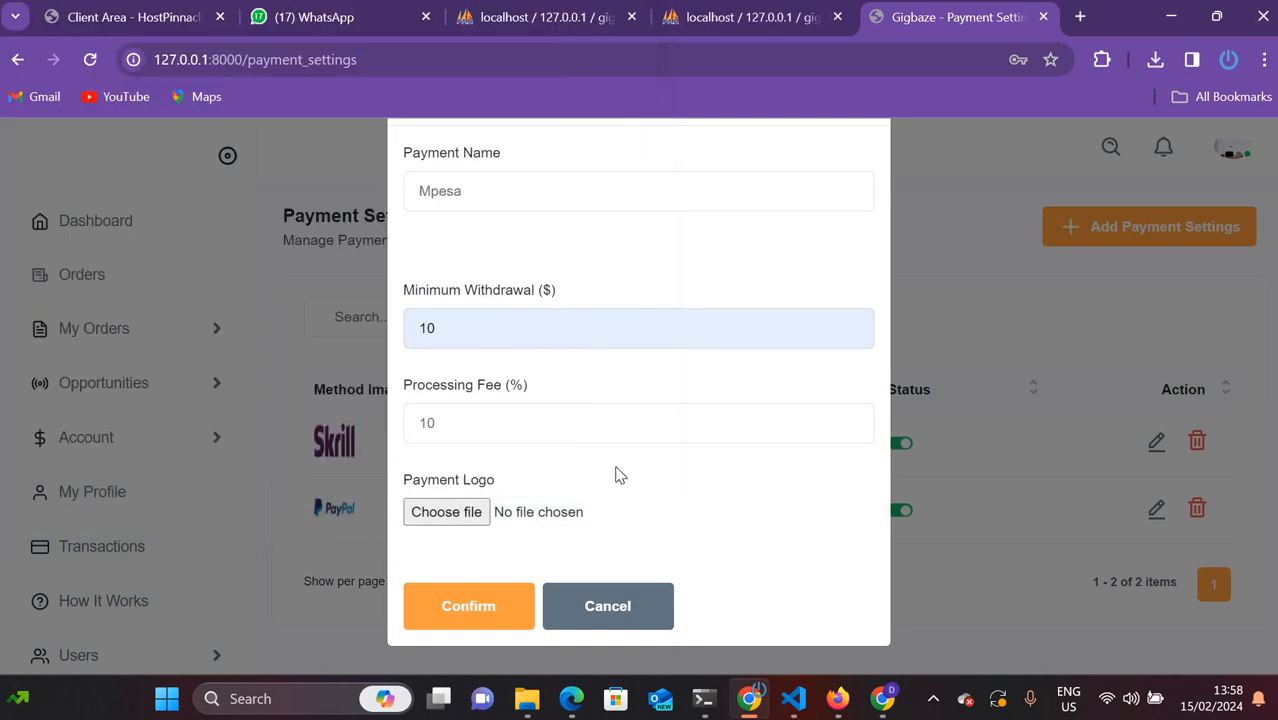
Attach the mpesa image from Downloads as the payment logo and save the new payment type
scroll(560, 390, "up", 1)
scroll(516, 470, "down", 1)
left_click(446, 511)
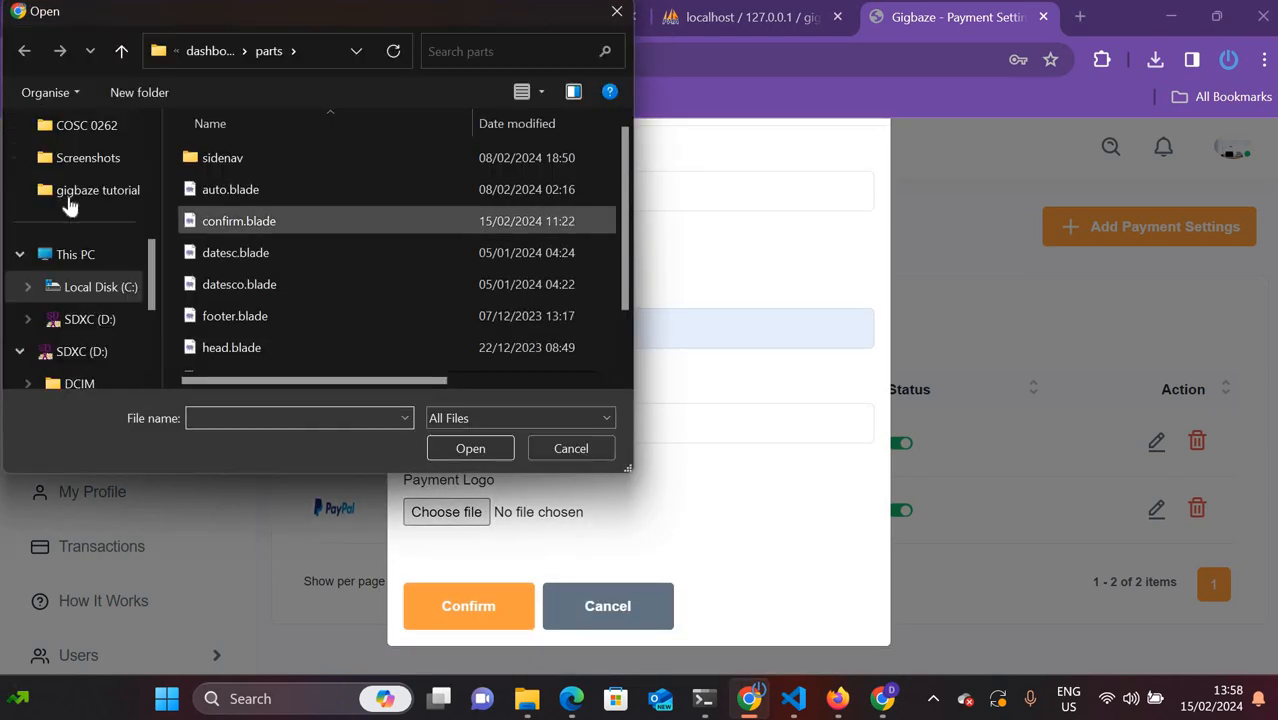
scroll(97, 262, "up", 3)
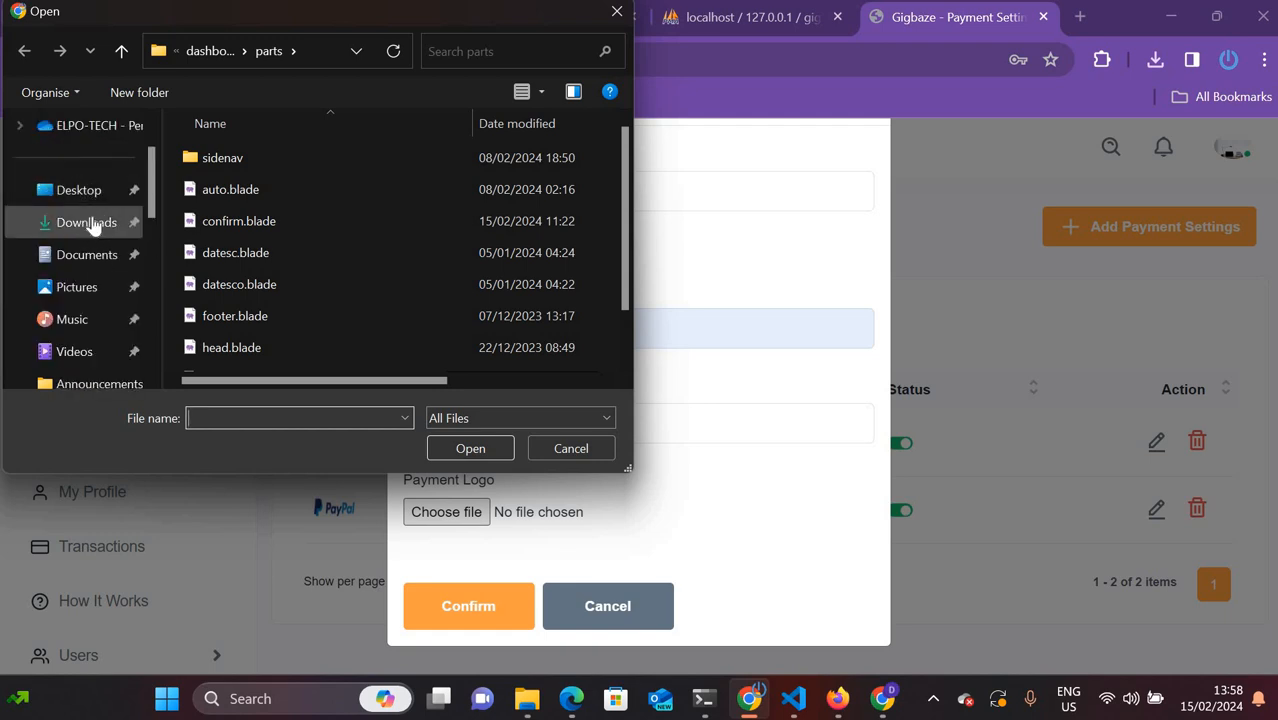
left_click(94, 222)
left_click(262, 193)
left_click(470, 448)
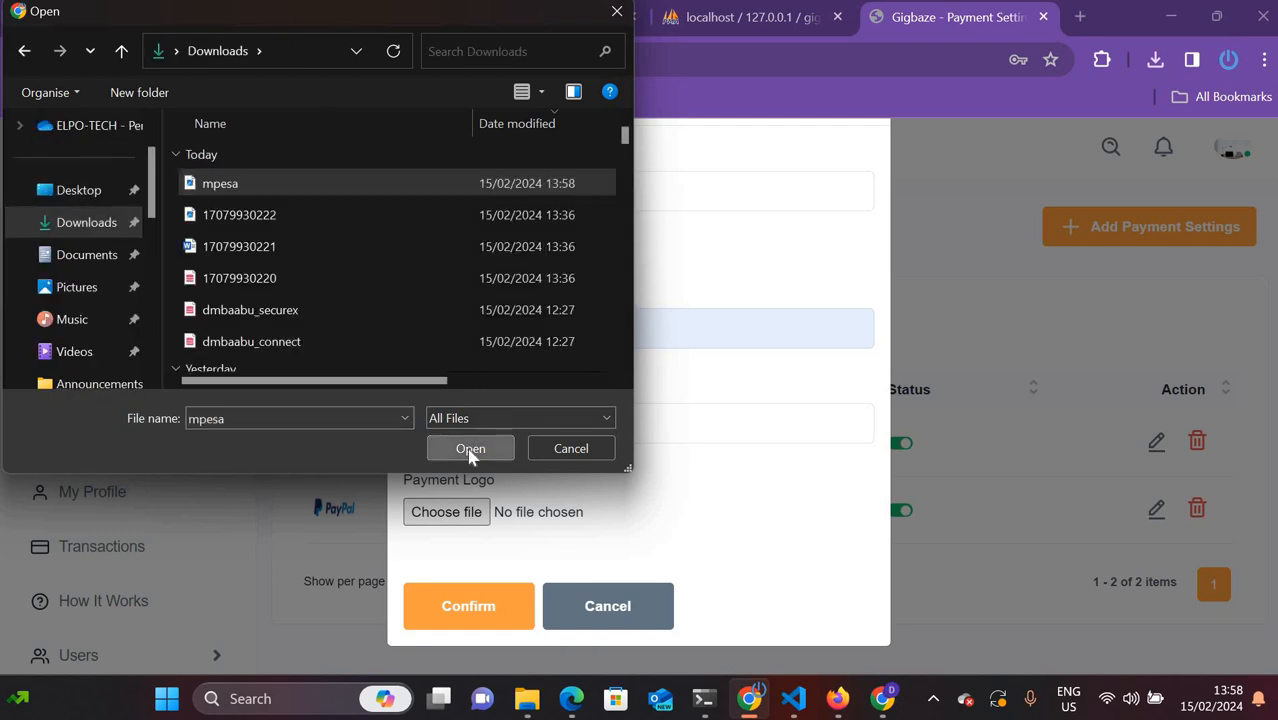
scroll(531, 396, "up", 1)
scroll(531, 471, "down", 1)
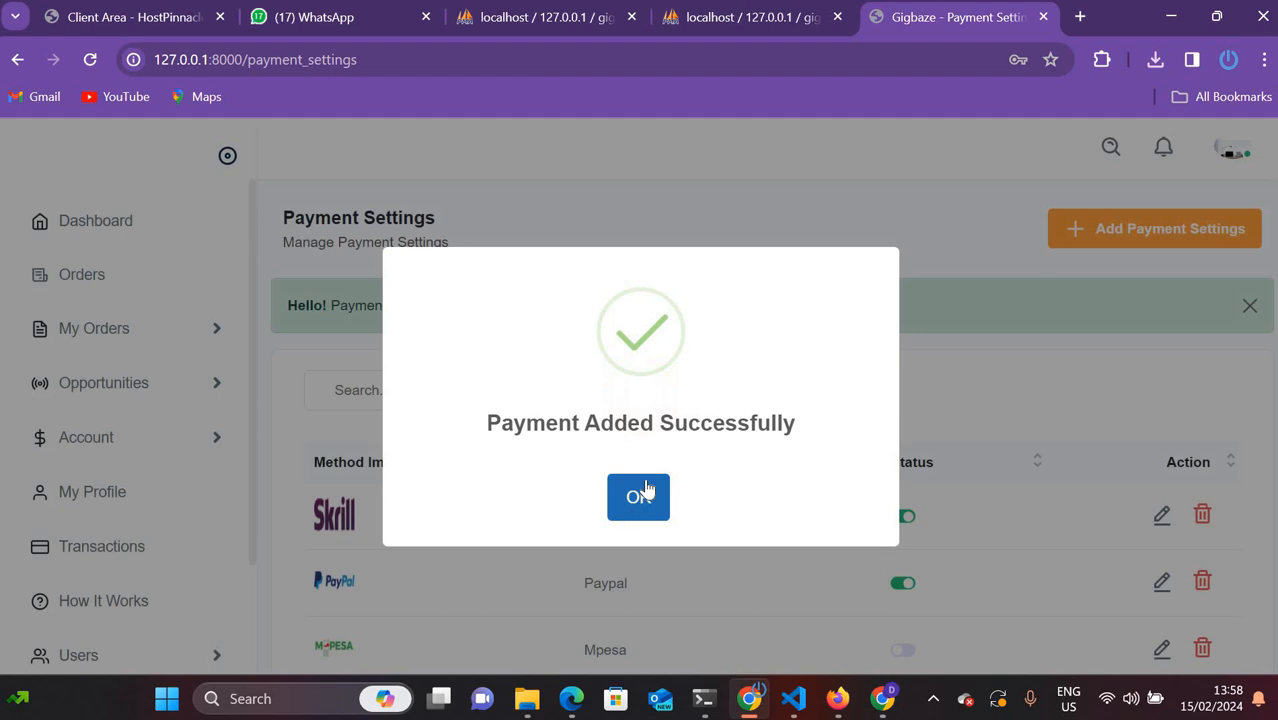
left_click(646, 492)
Review the editable details of the Mpesa payment method and close them without changes
scroll(630, 430, "down", 2)
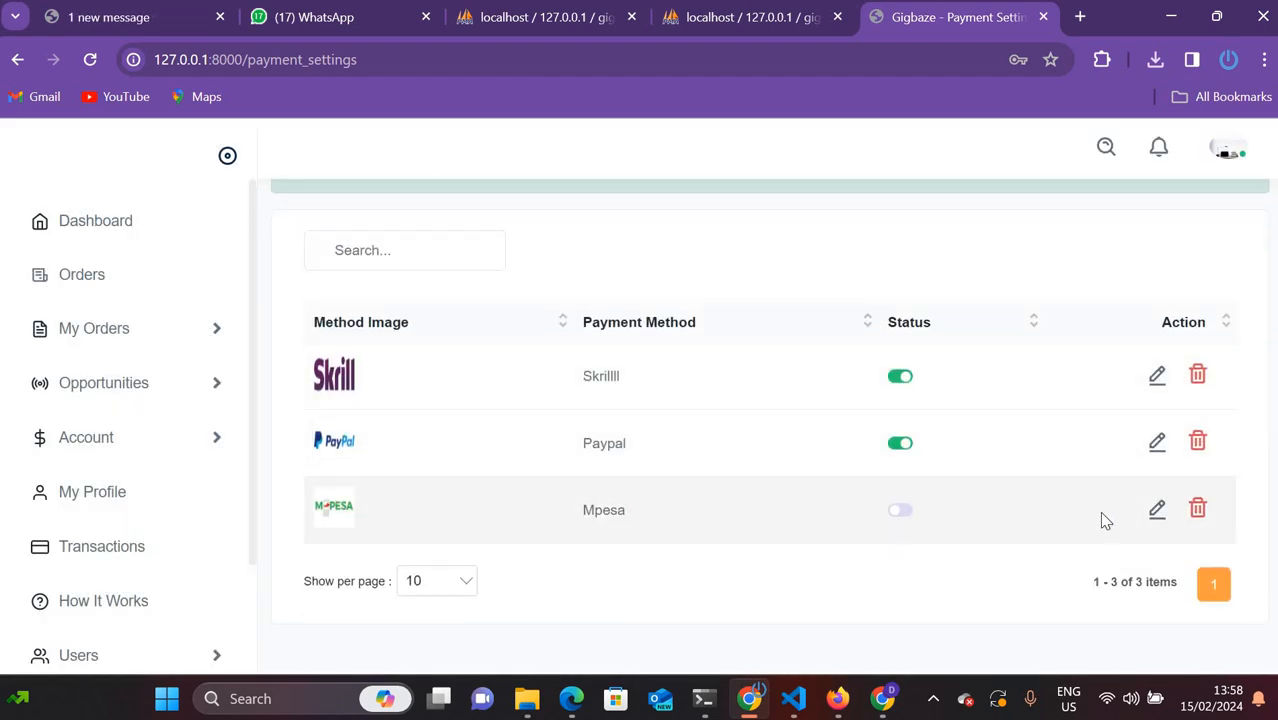
left_click(1157, 510)
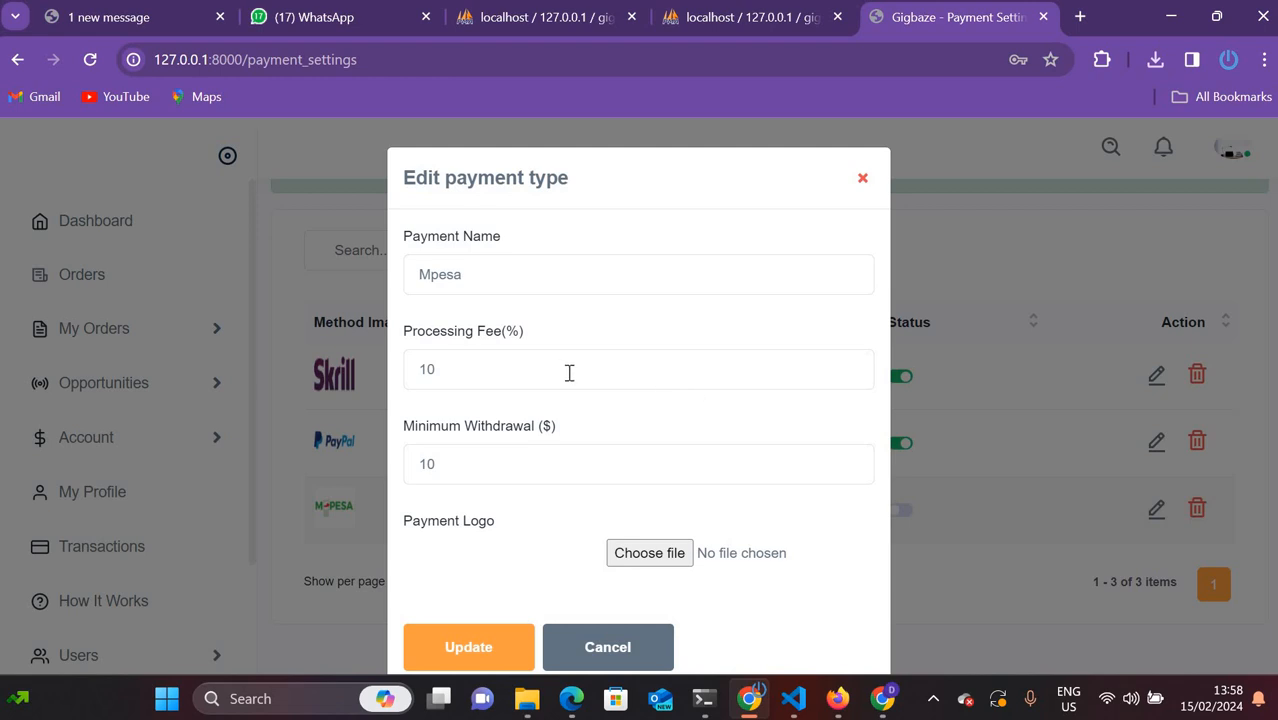
scroll(543, 513, "down", 1)
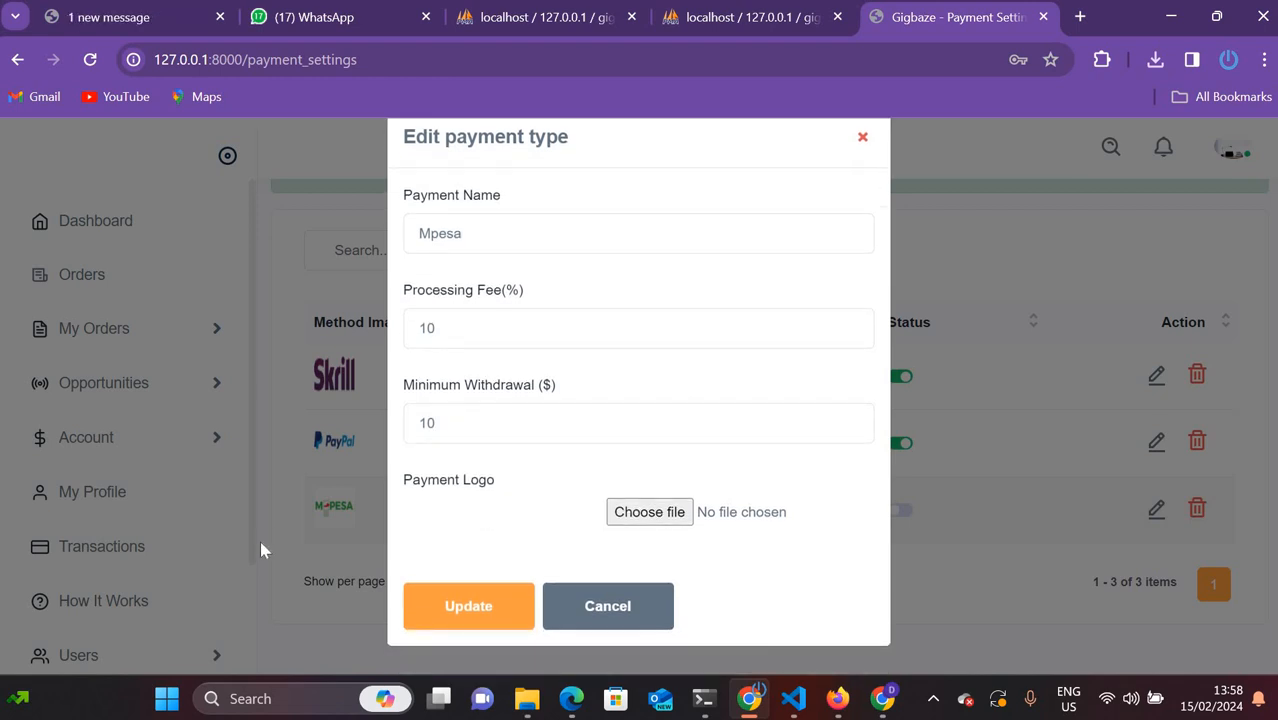
left_click(630, 608)
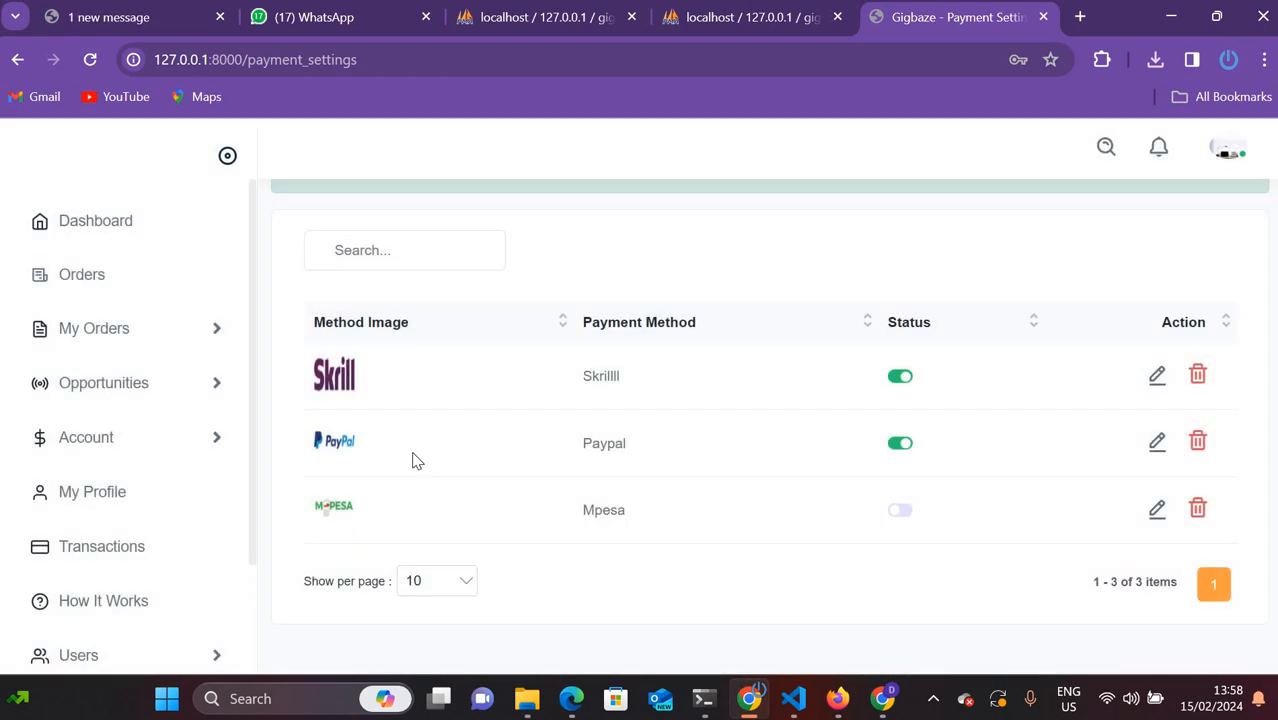
Place a new withdrawal request from the account's Withdraw page to view the payment methods offered
scroll(460, 458, "up", 2)
scroll(100, 470, "down", 2)
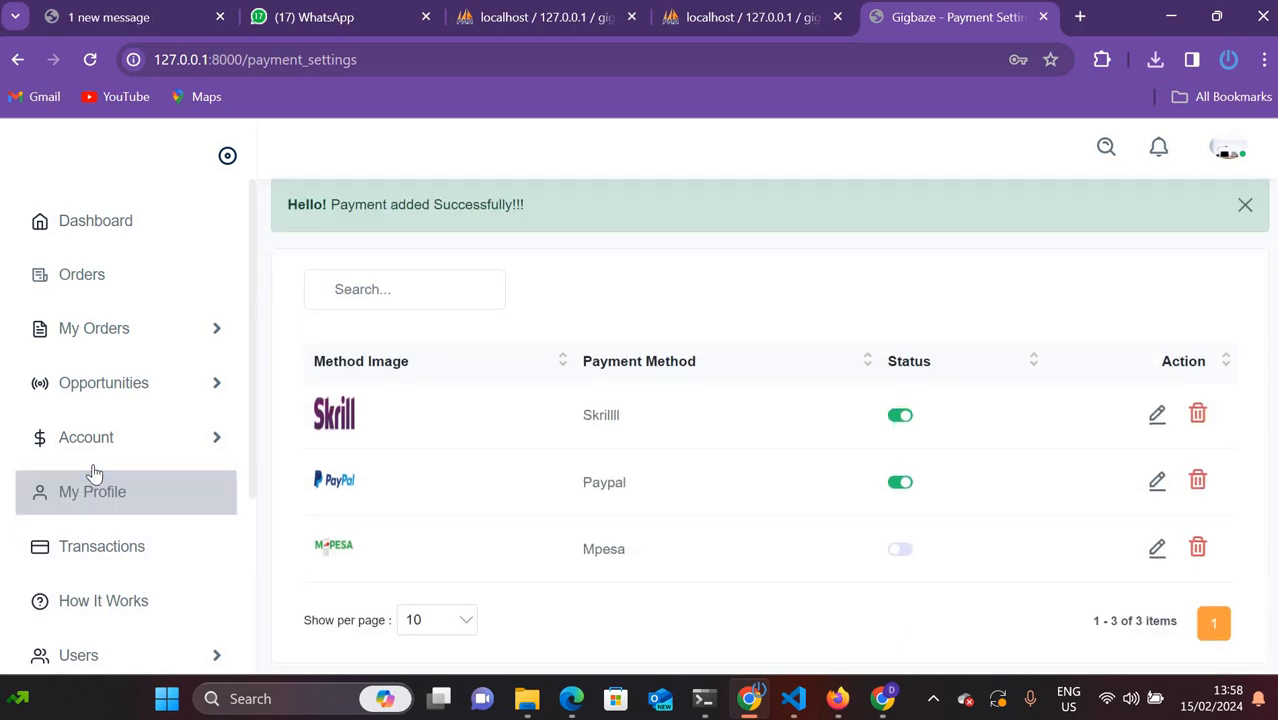
left_click(138, 368)
left_click(128, 424)
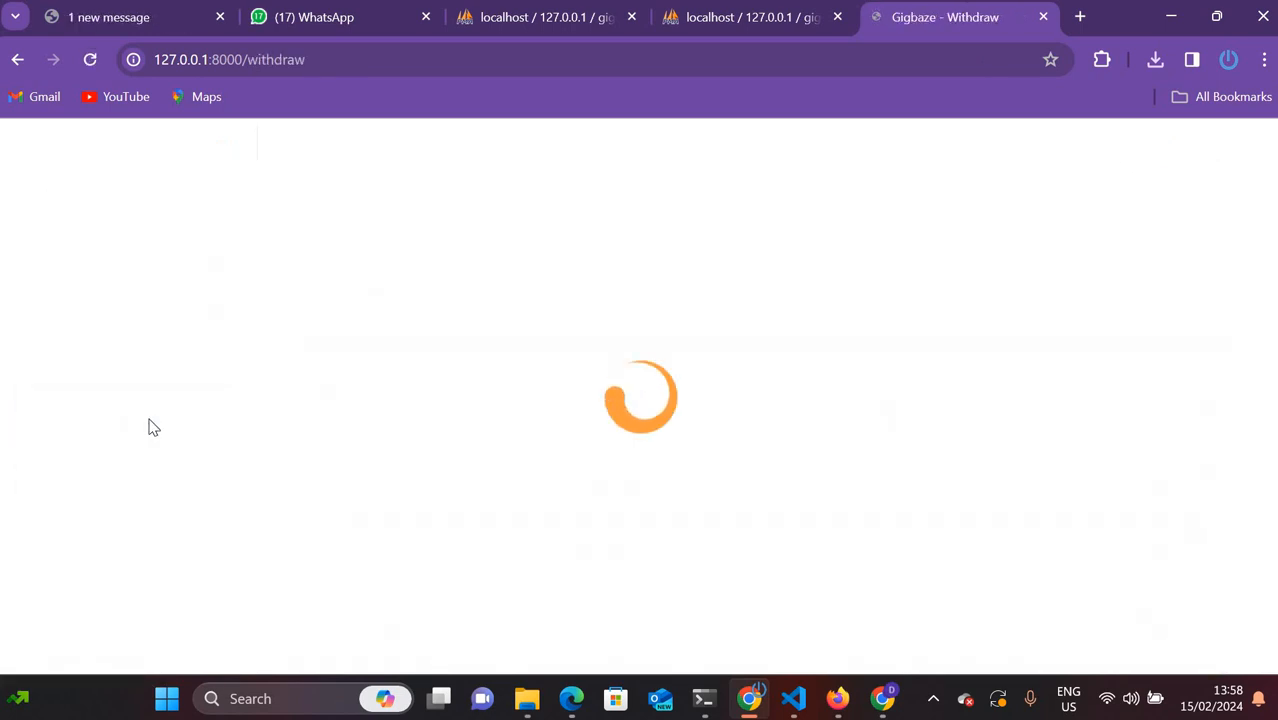
scroll(428, 451, "down", 1)
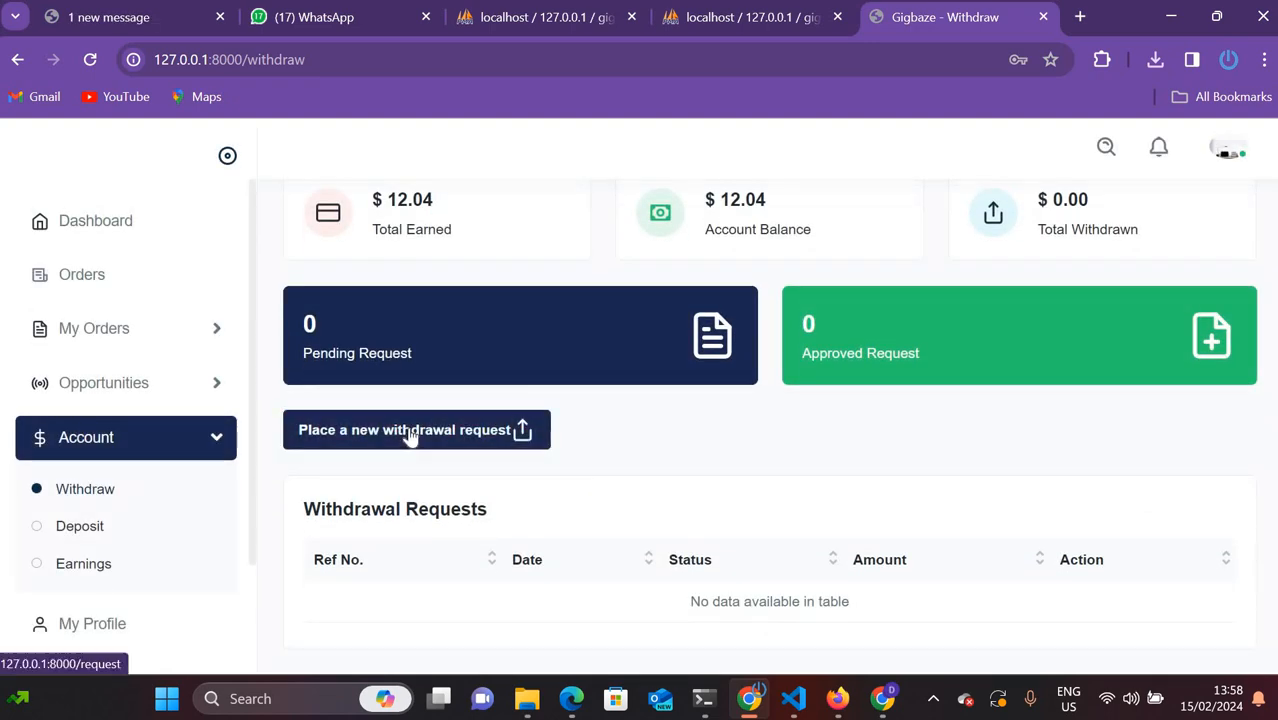
left_click(410, 432)
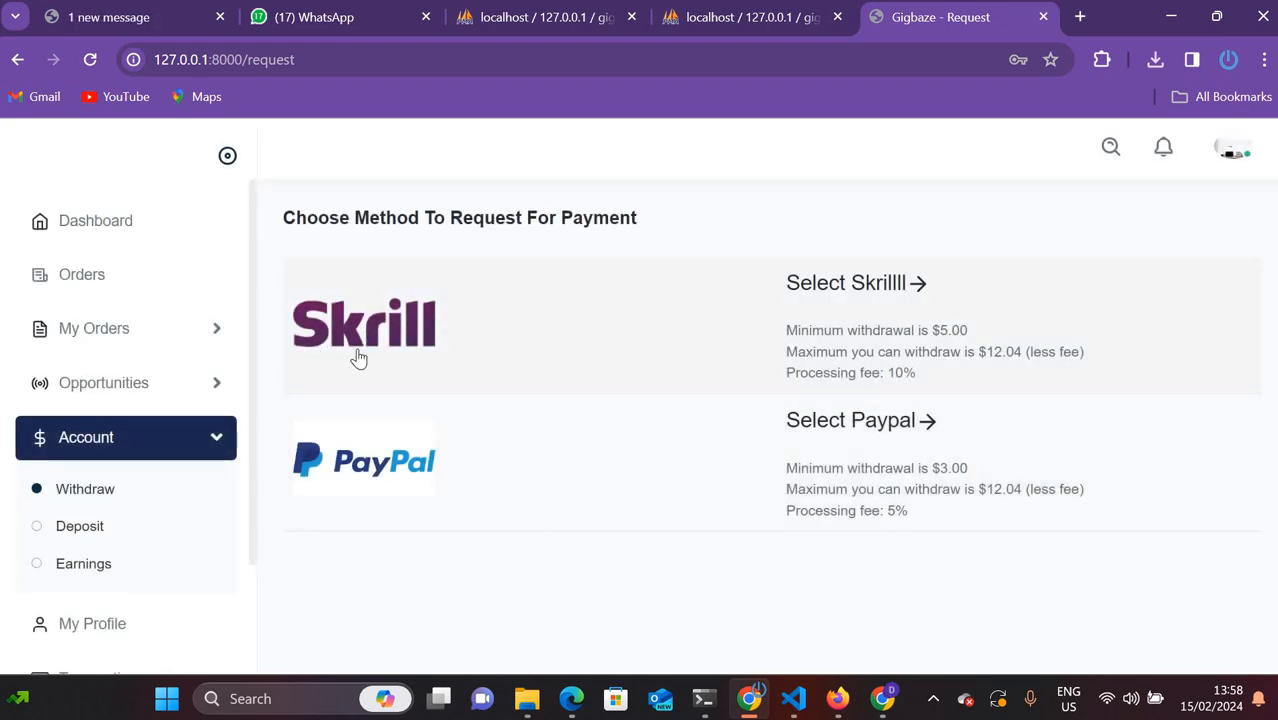
left_click(217, 439)
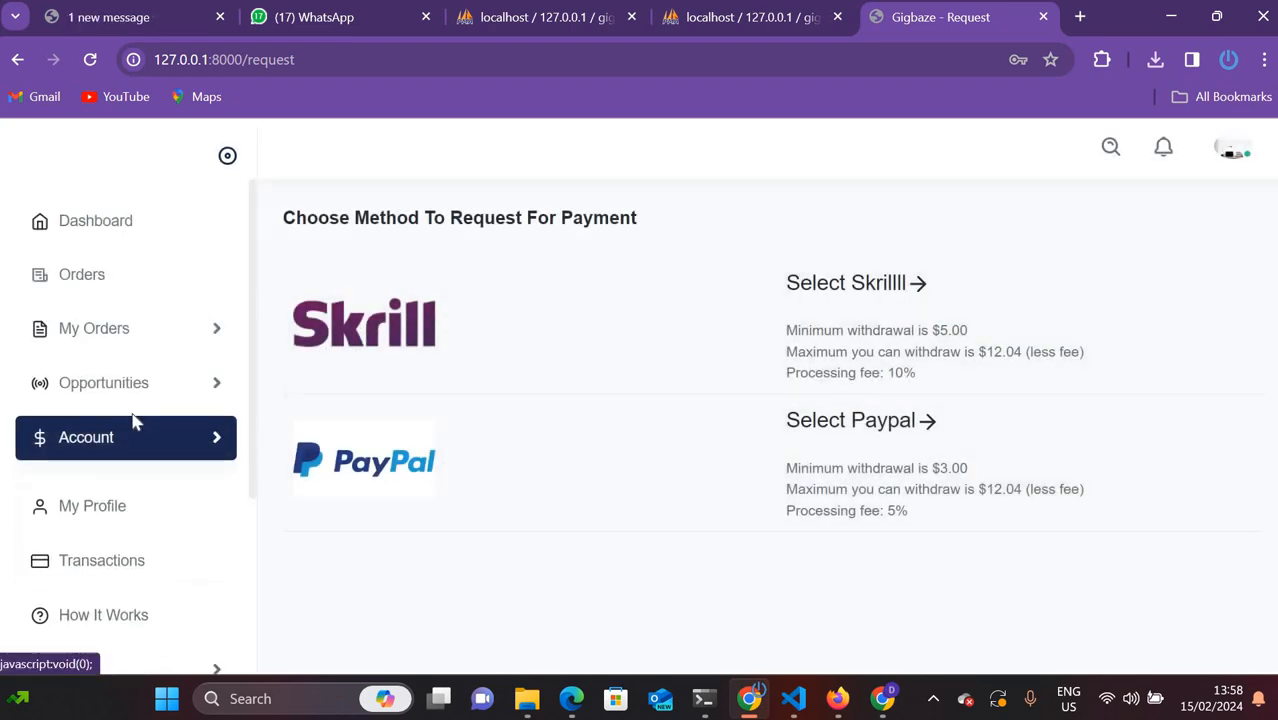
Return to the Payment Settings page and enable the Mpesa and Paypal payment methods
left_click(16, 60)
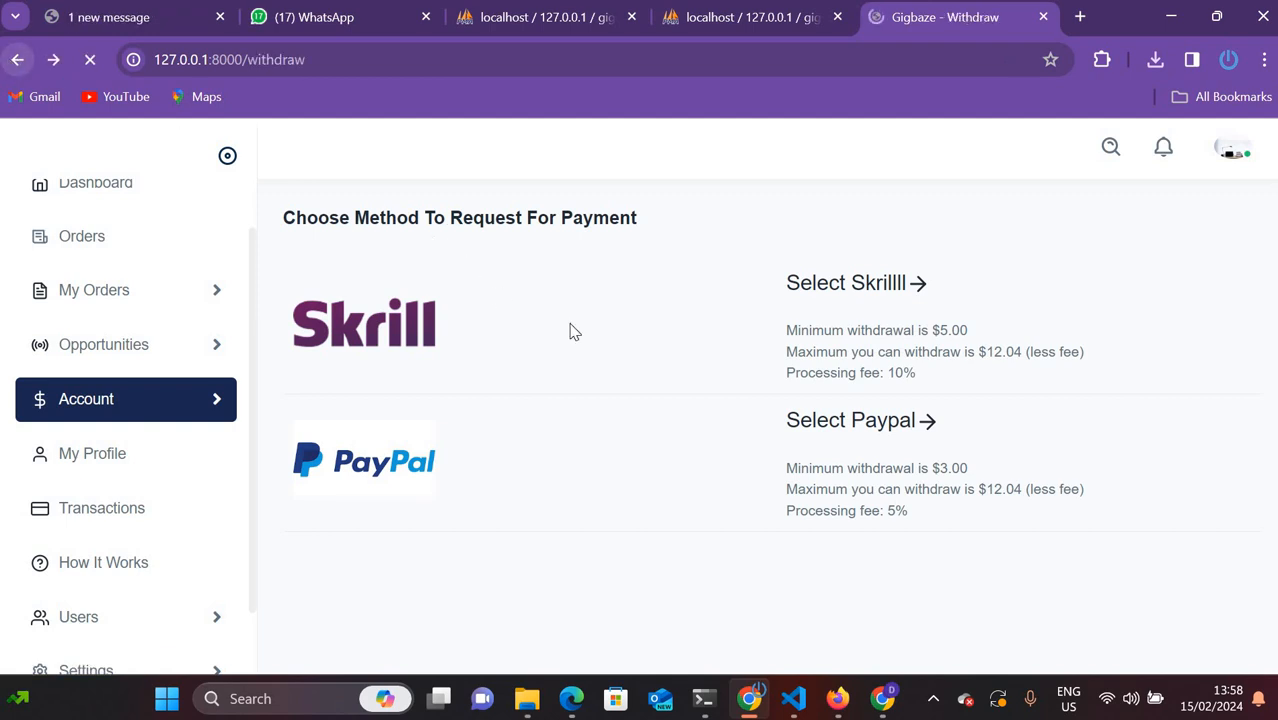
left_click(16, 60)
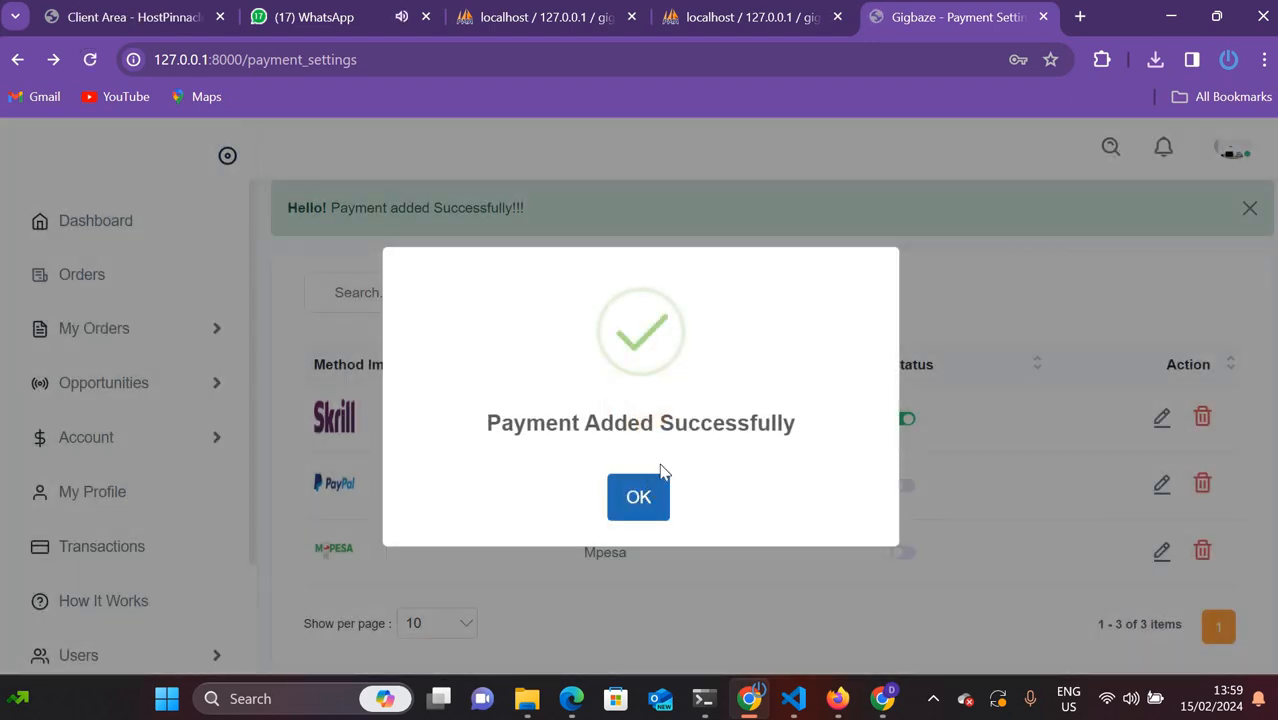
left_click(652, 484)
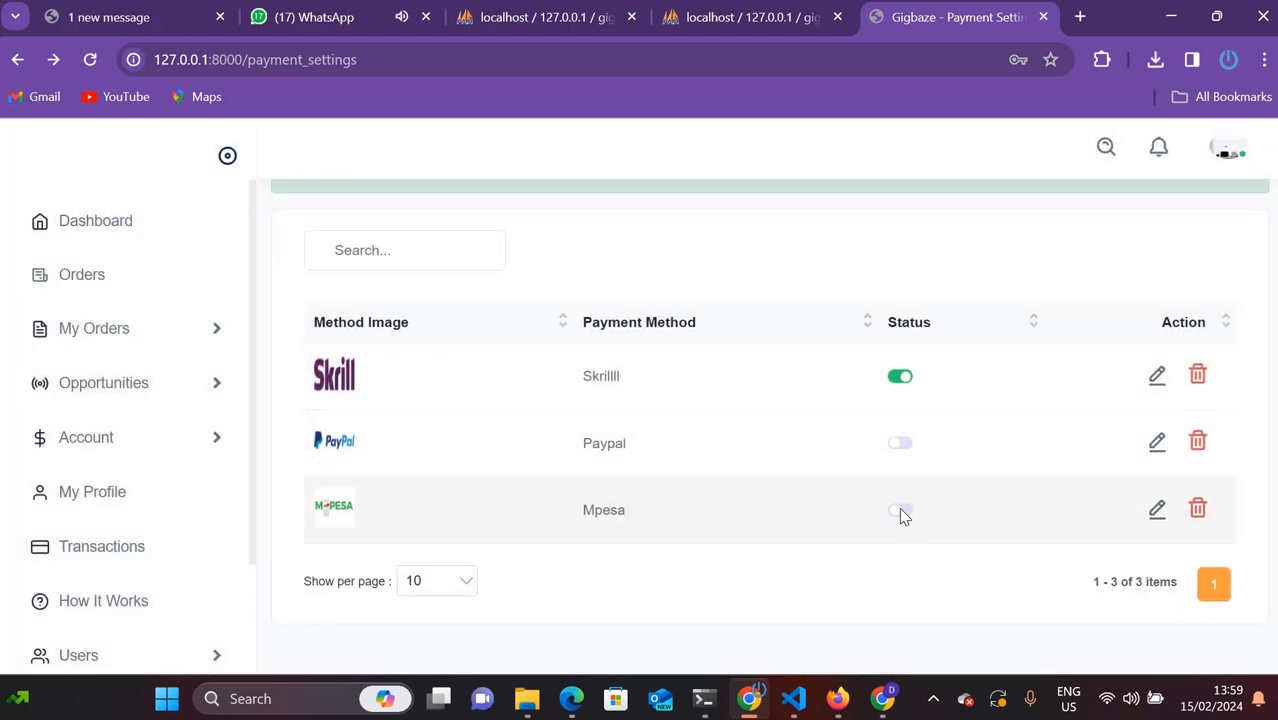
left_click(899, 511)
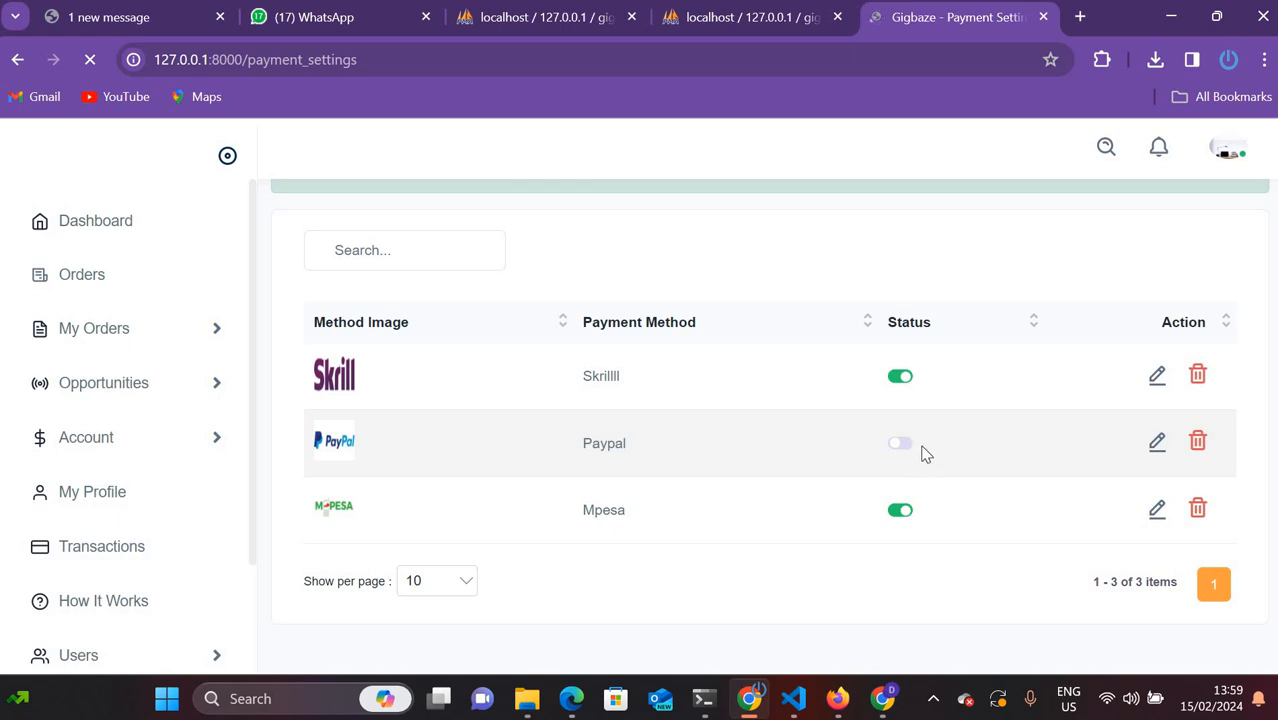
left_click(893, 511)
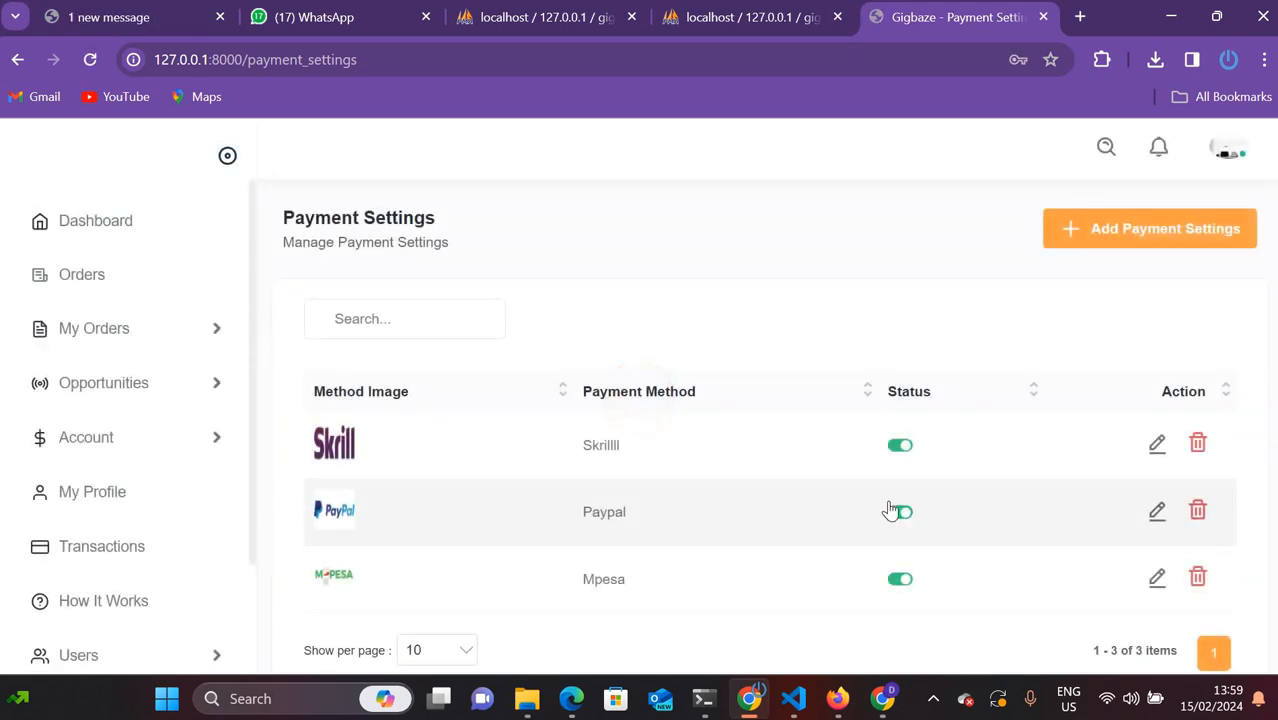
Open the Withdraw page of the account section
scroll(614, 444, "down", 1)
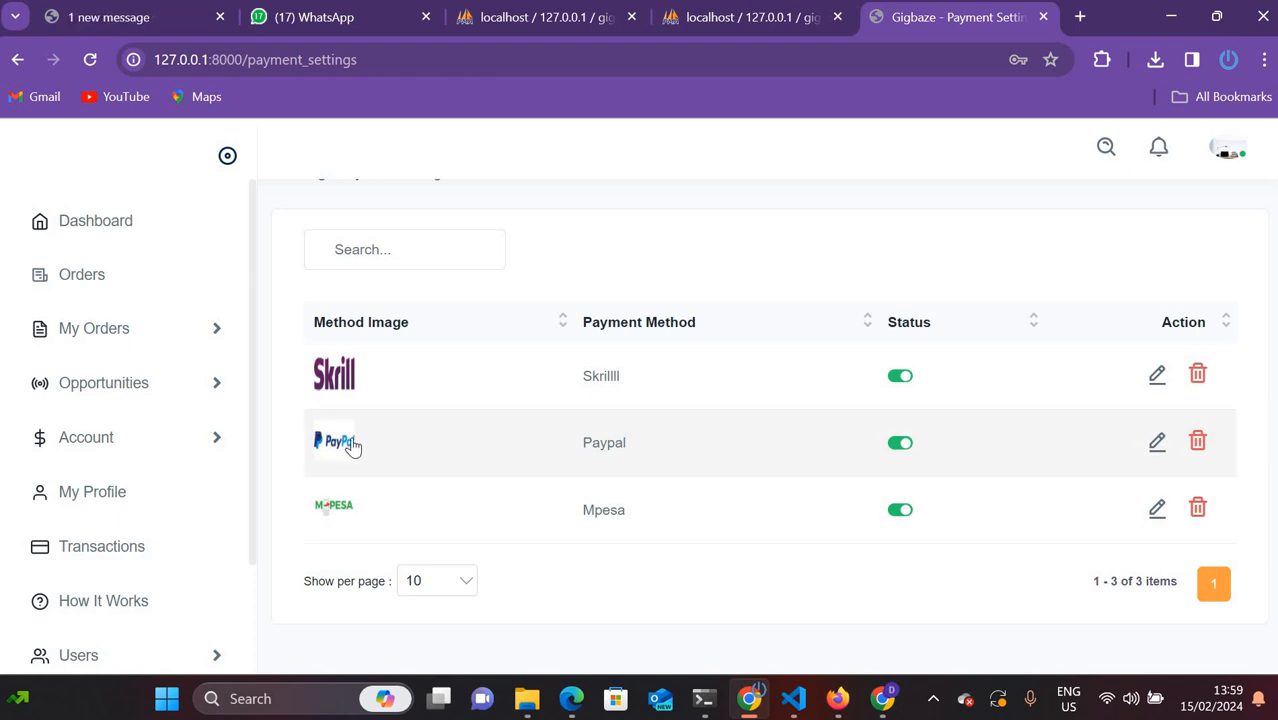
left_click(210, 447)
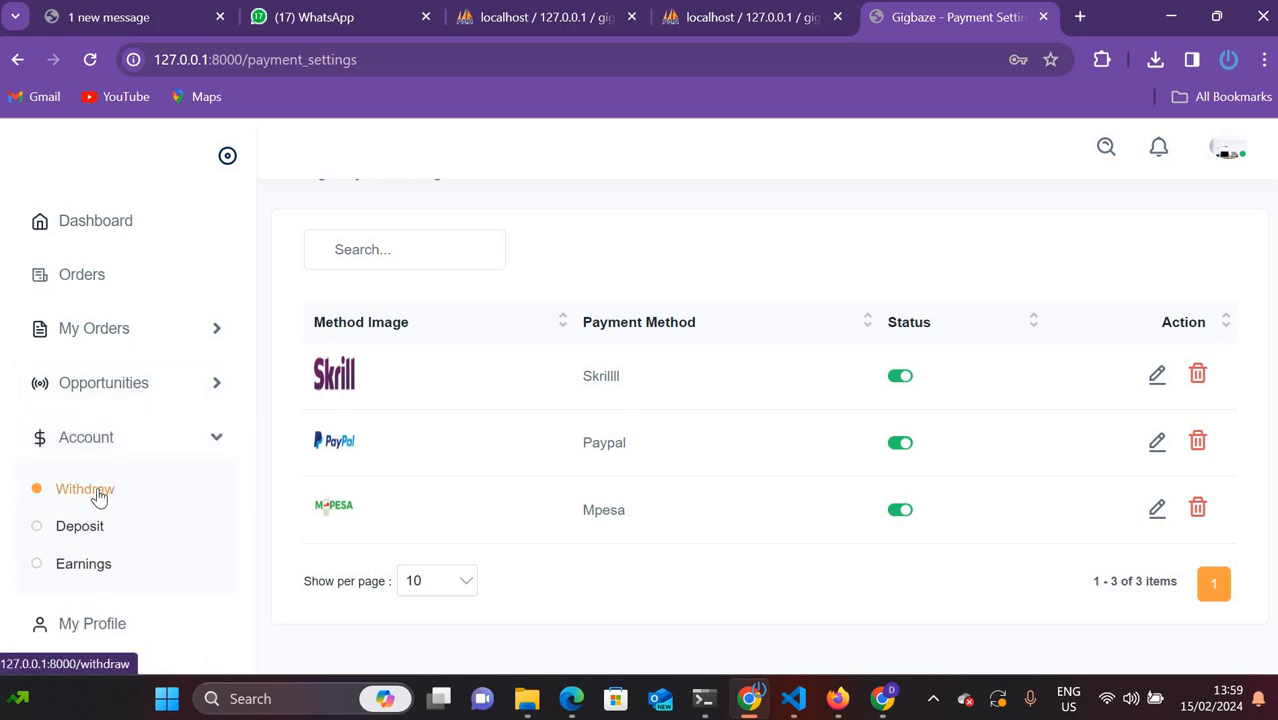
left_click(92, 490)
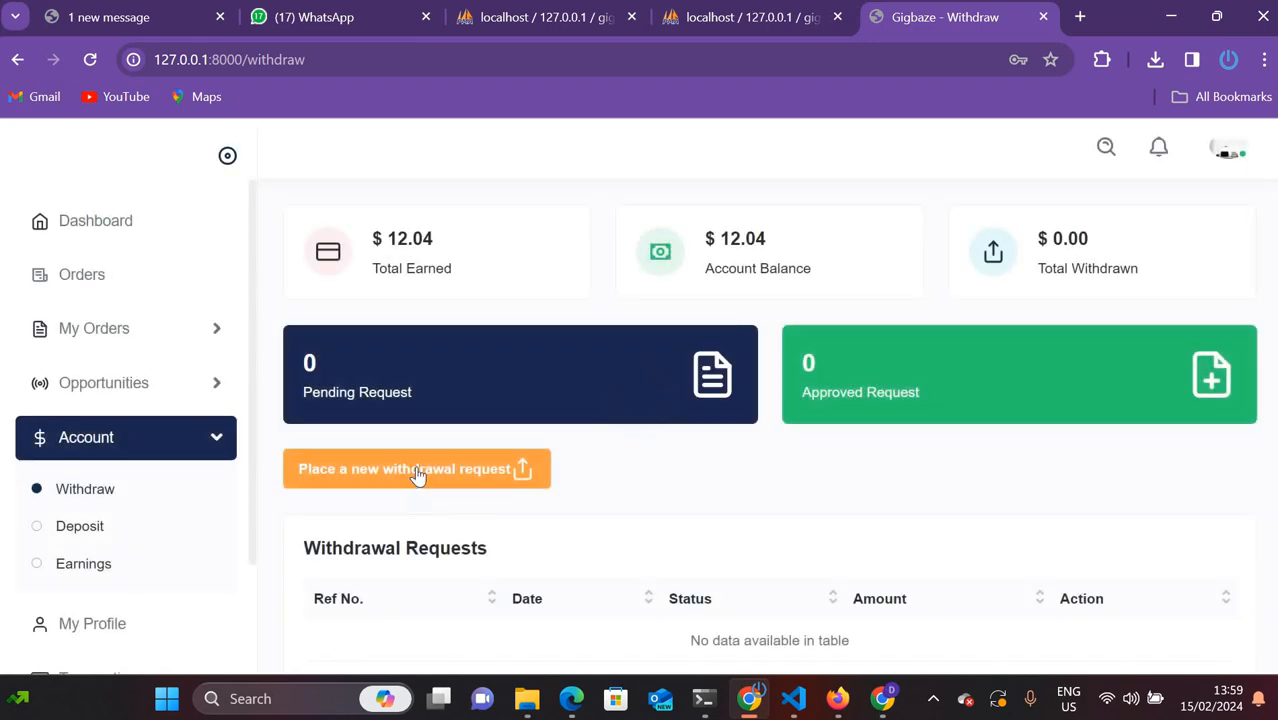
Review the payment methods offered for a new withdrawal request and return to the Payment Settings page
left_click(416, 470)
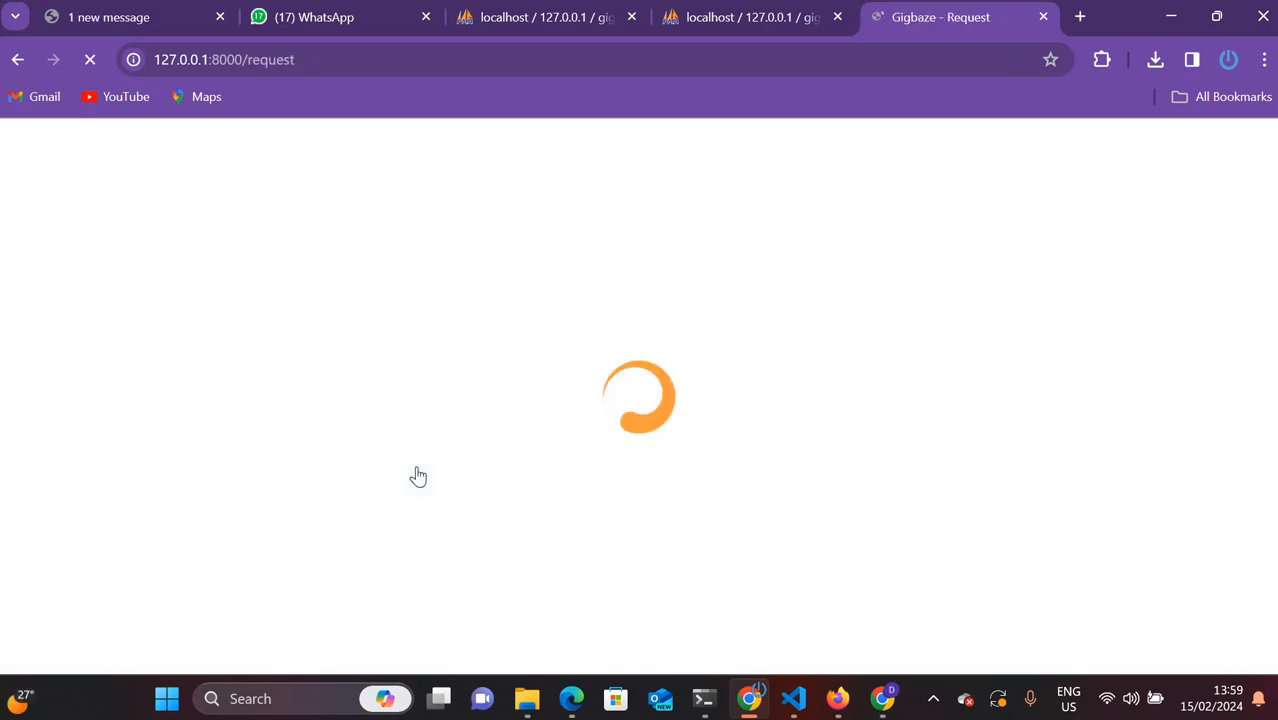
scroll(442, 474, "down", 1)
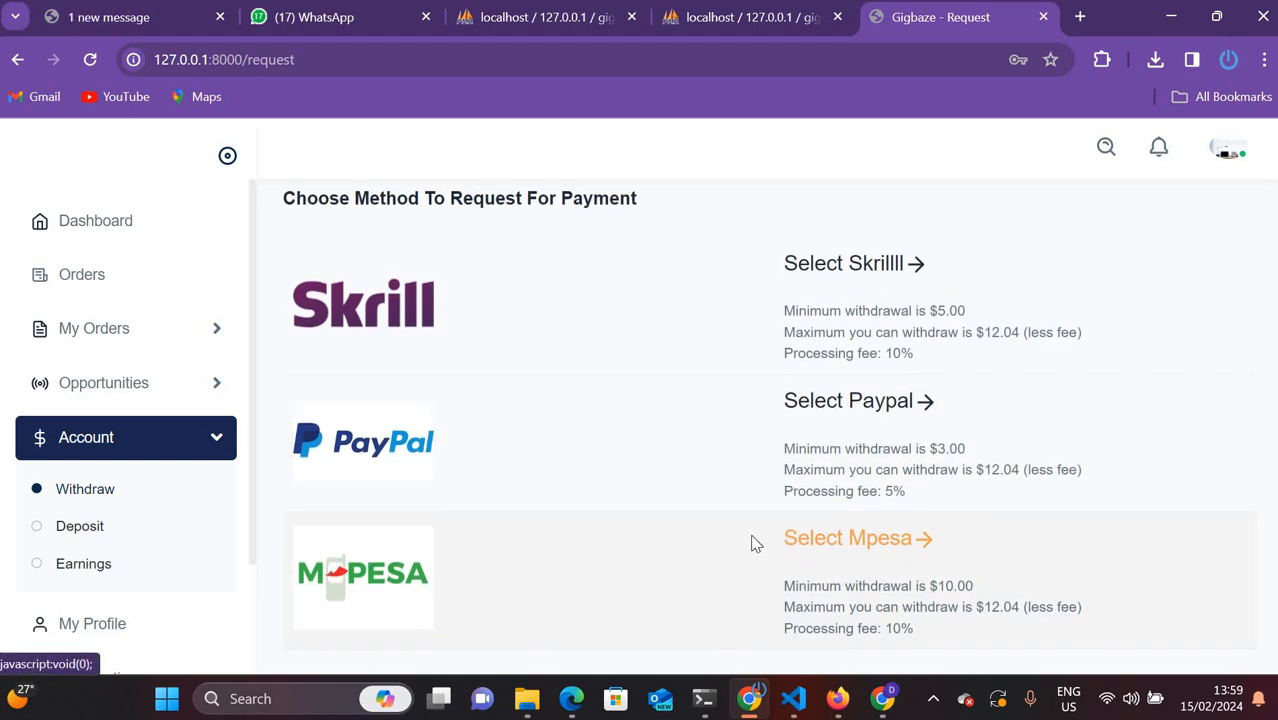
left_click(18, 60)
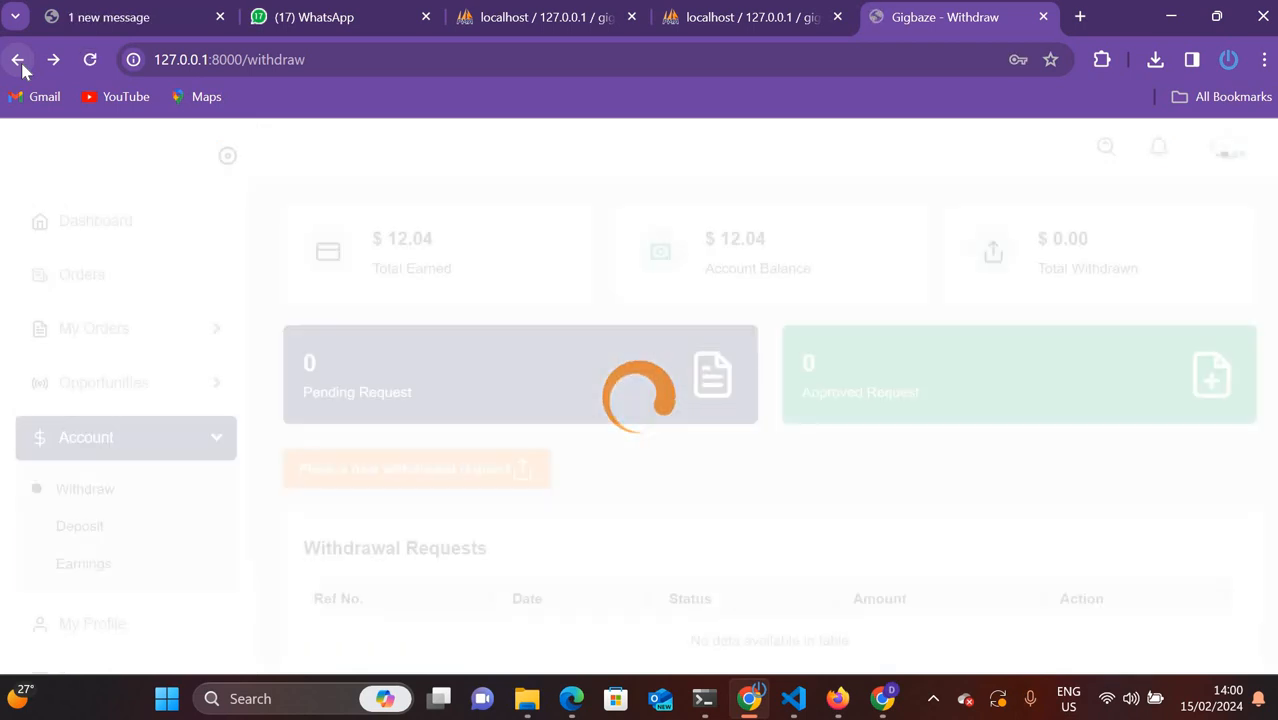
left_click(18, 60)
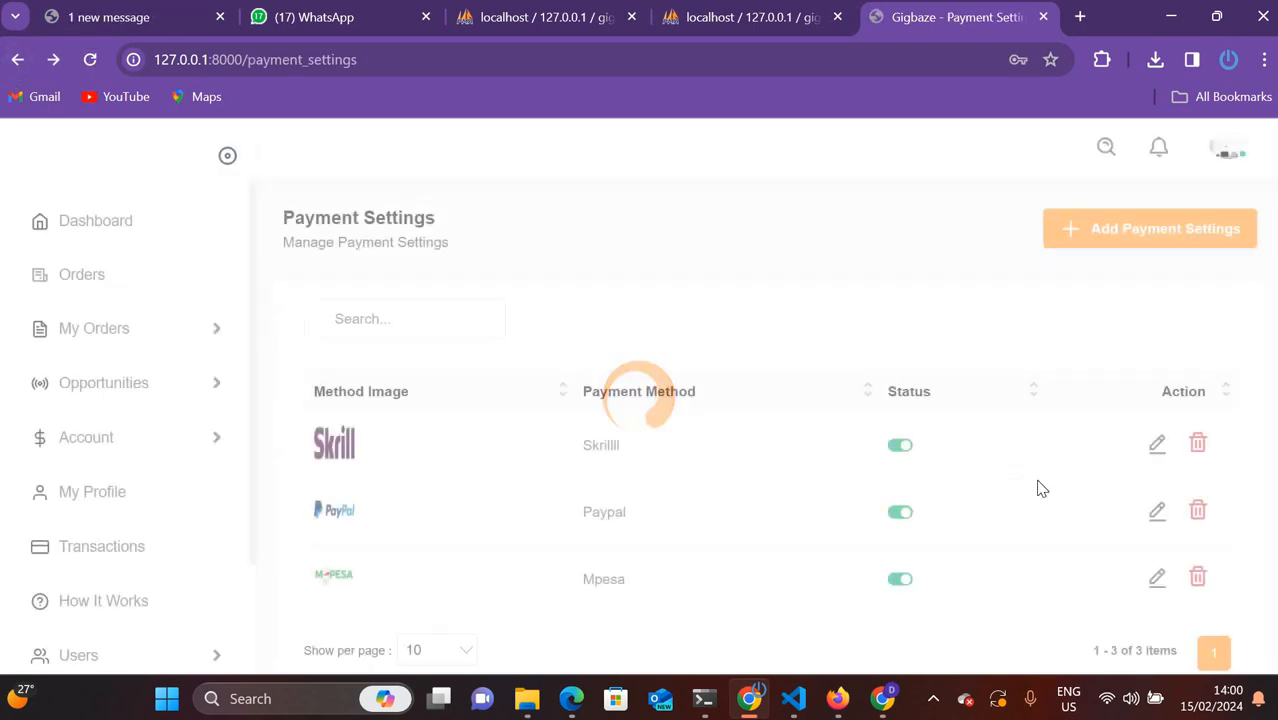
Try to delete the Paypal payment method, confirming the deletion and dismissing the notices
scroll(1034, 465, "down", 1)
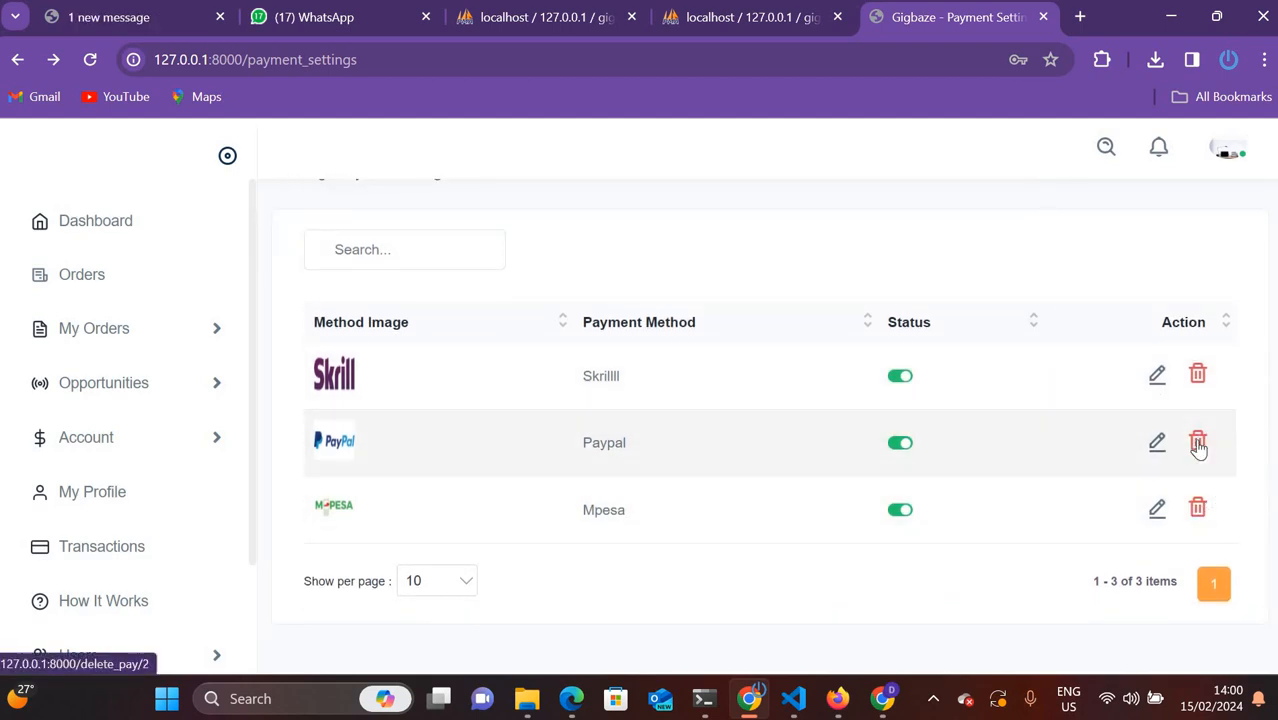
left_click(1198, 441)
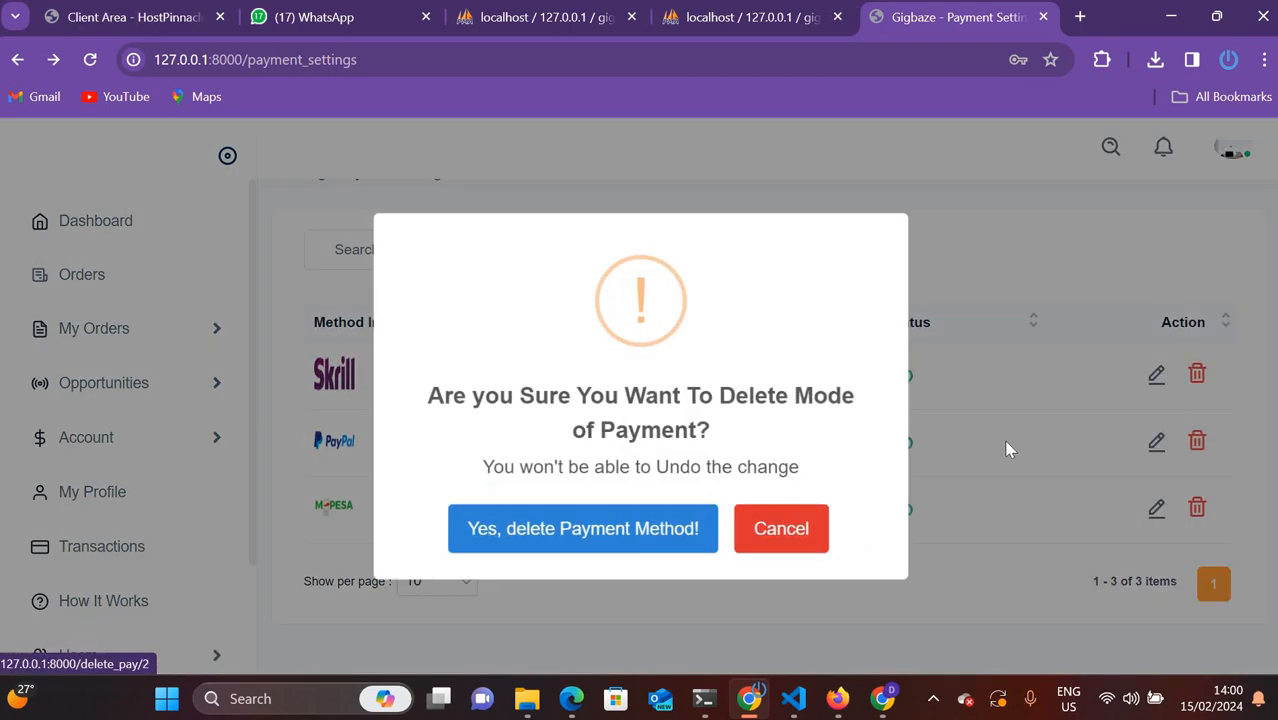
left_click(592, 524)
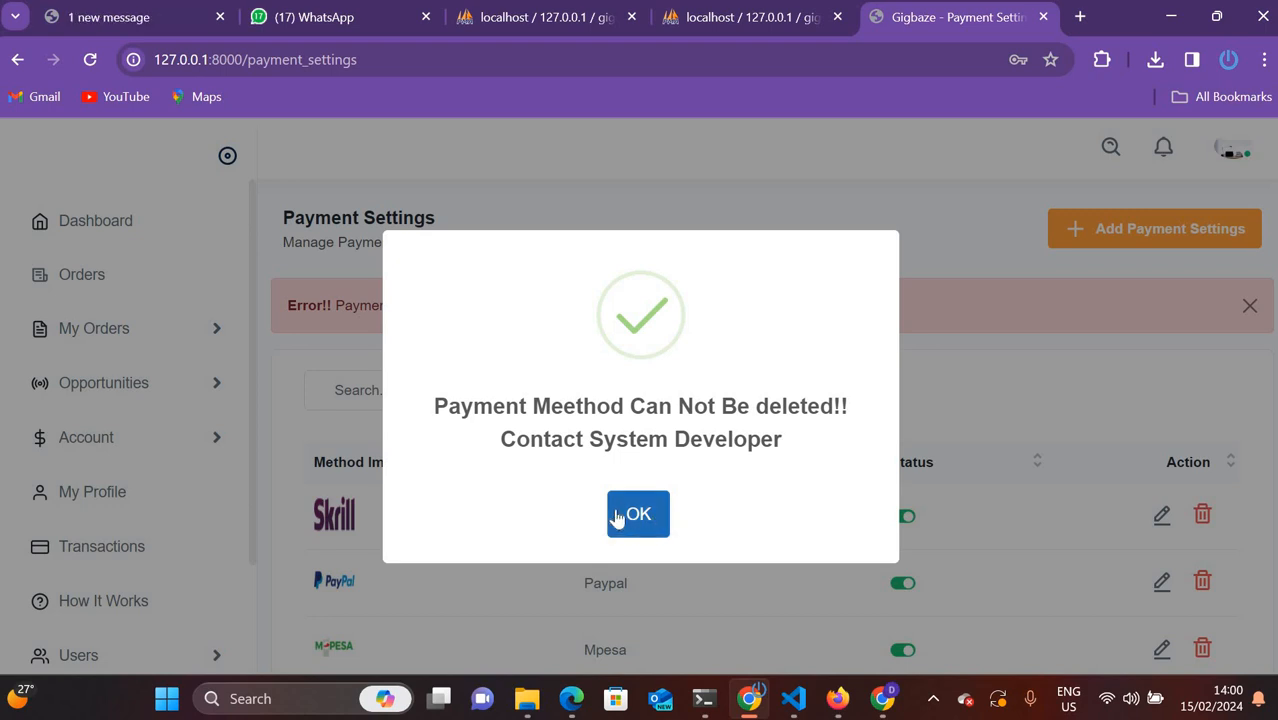
left_click(620, 514)
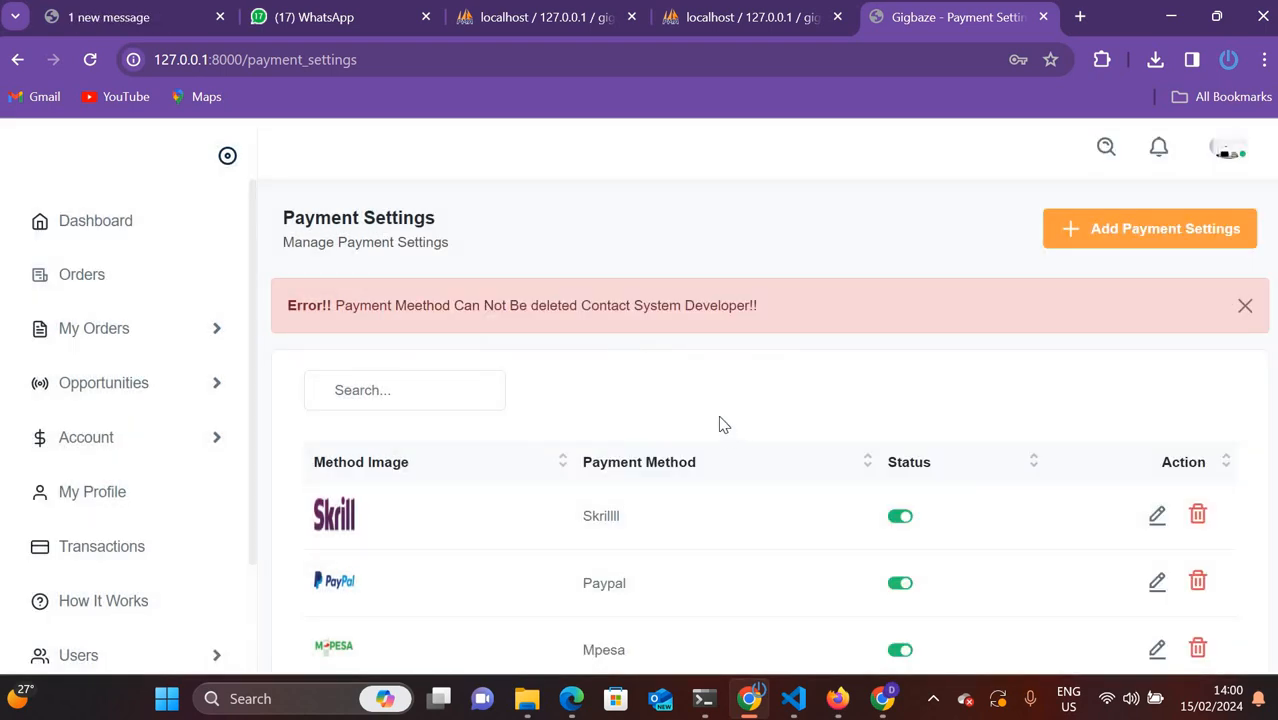
left_click(1245, 305)
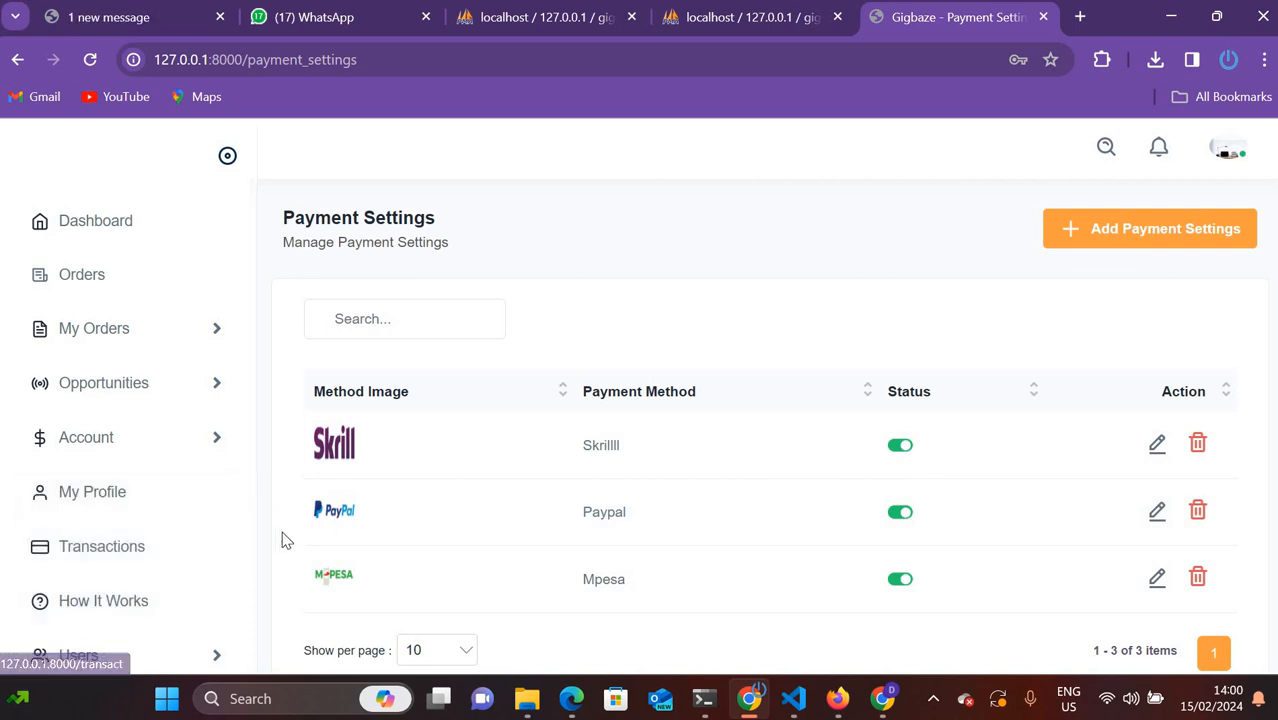
Open the Permissions Setting page, examine the permissions of the Admin role, and return to the role list
scroll(282, 536, "down", 1)
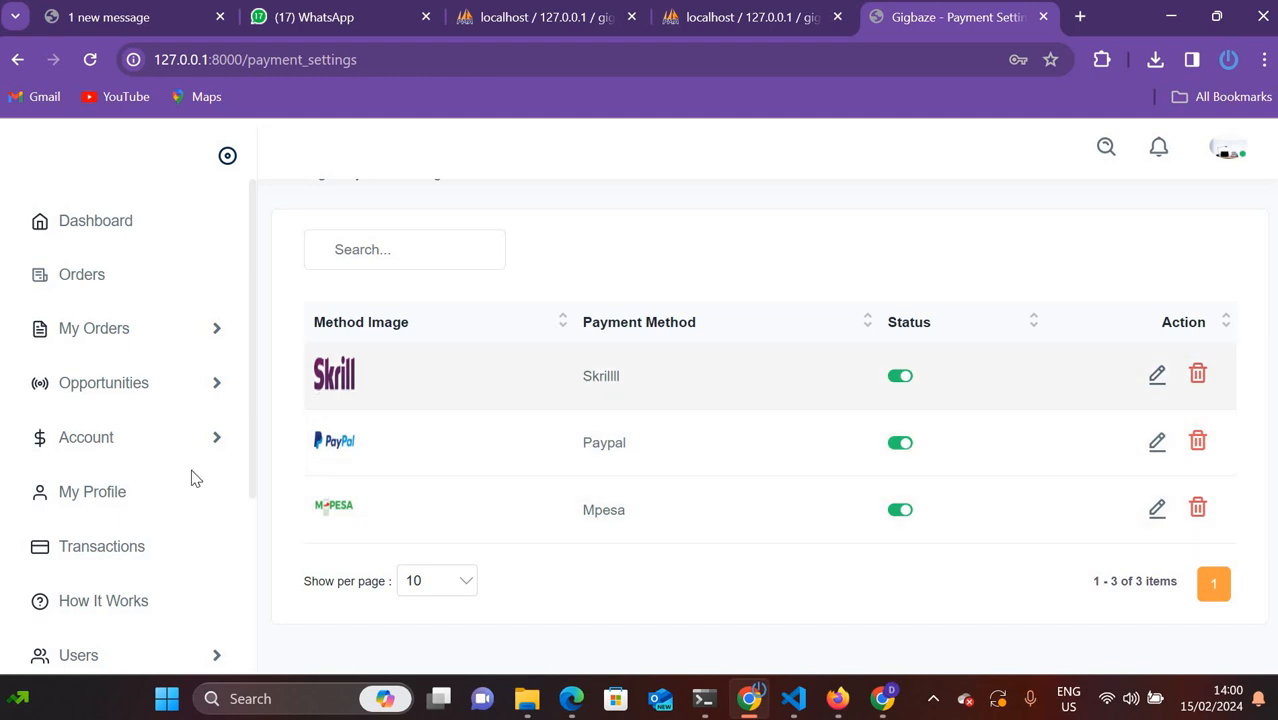
scroll(190, 483, "down", 3)
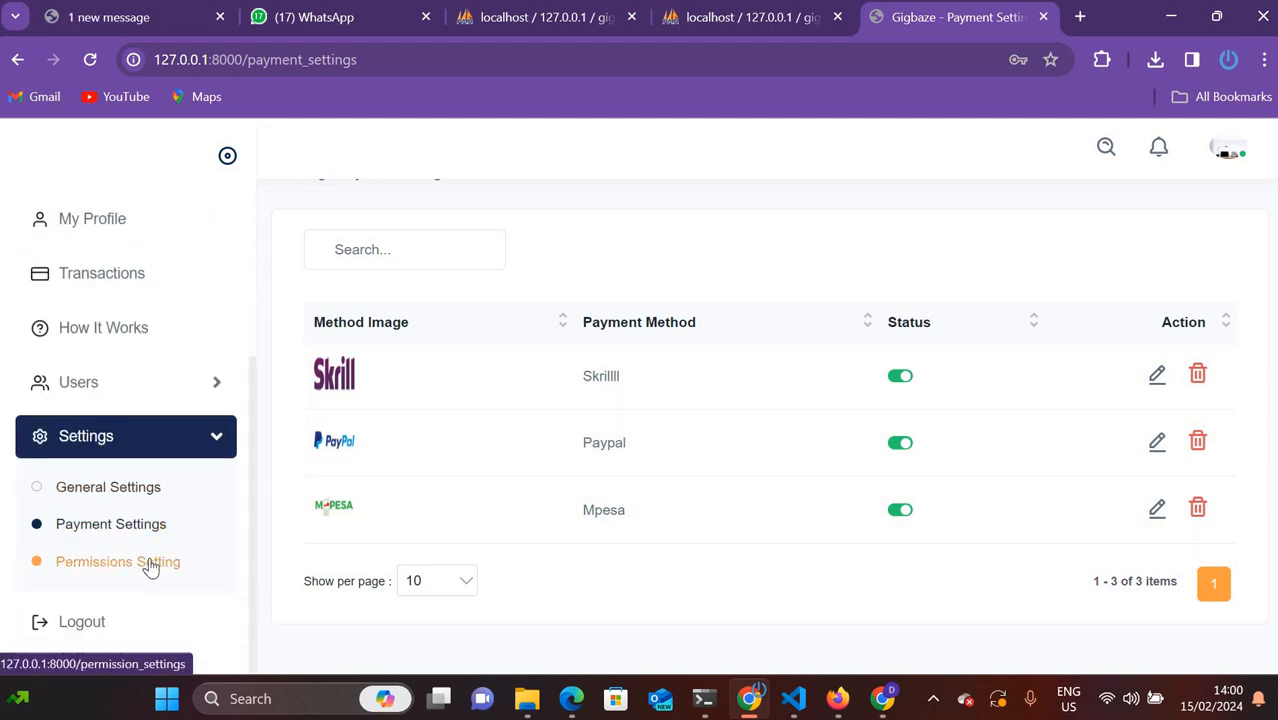
left_click(151, 566)
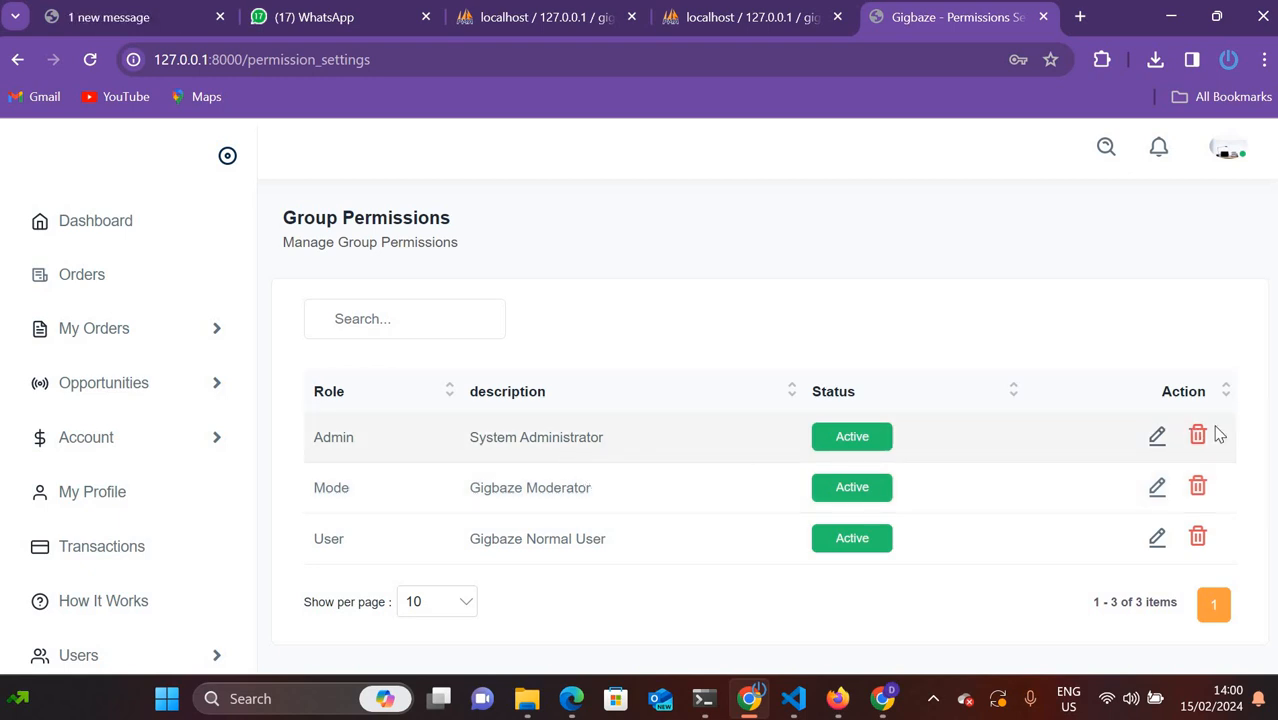
left_click(1156, 437)
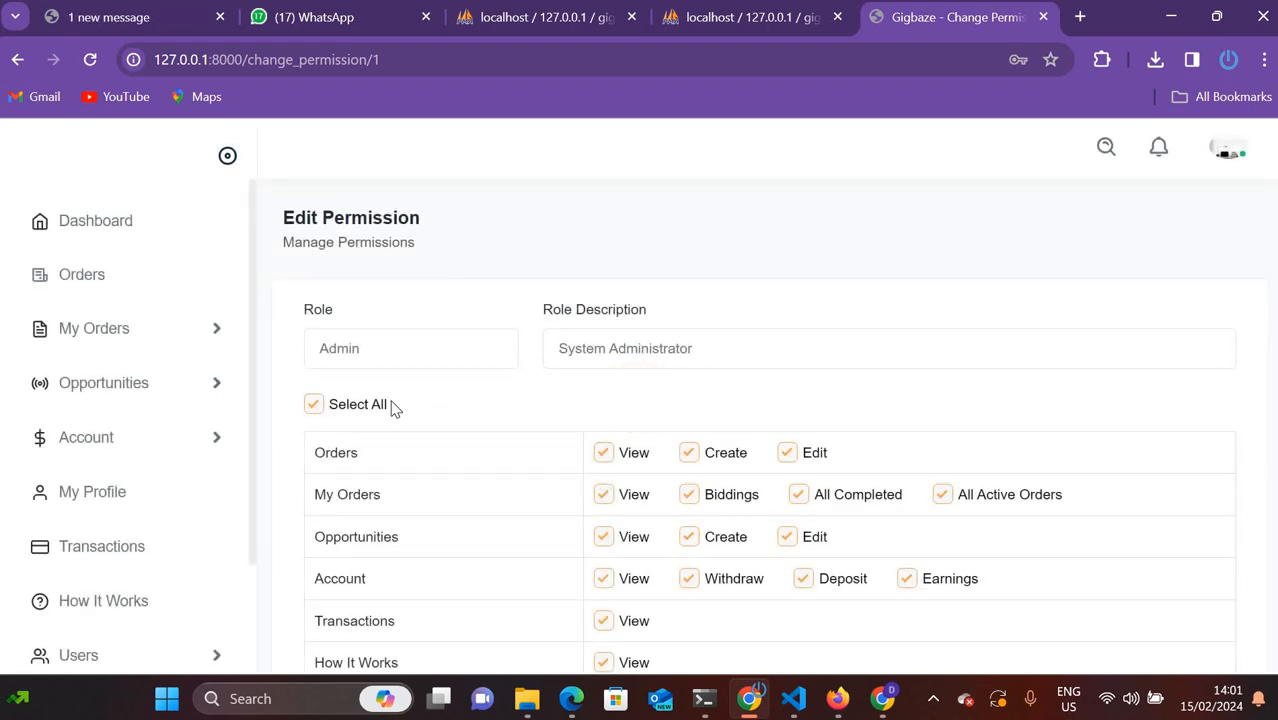
scroll(551, 410, "down", 3)
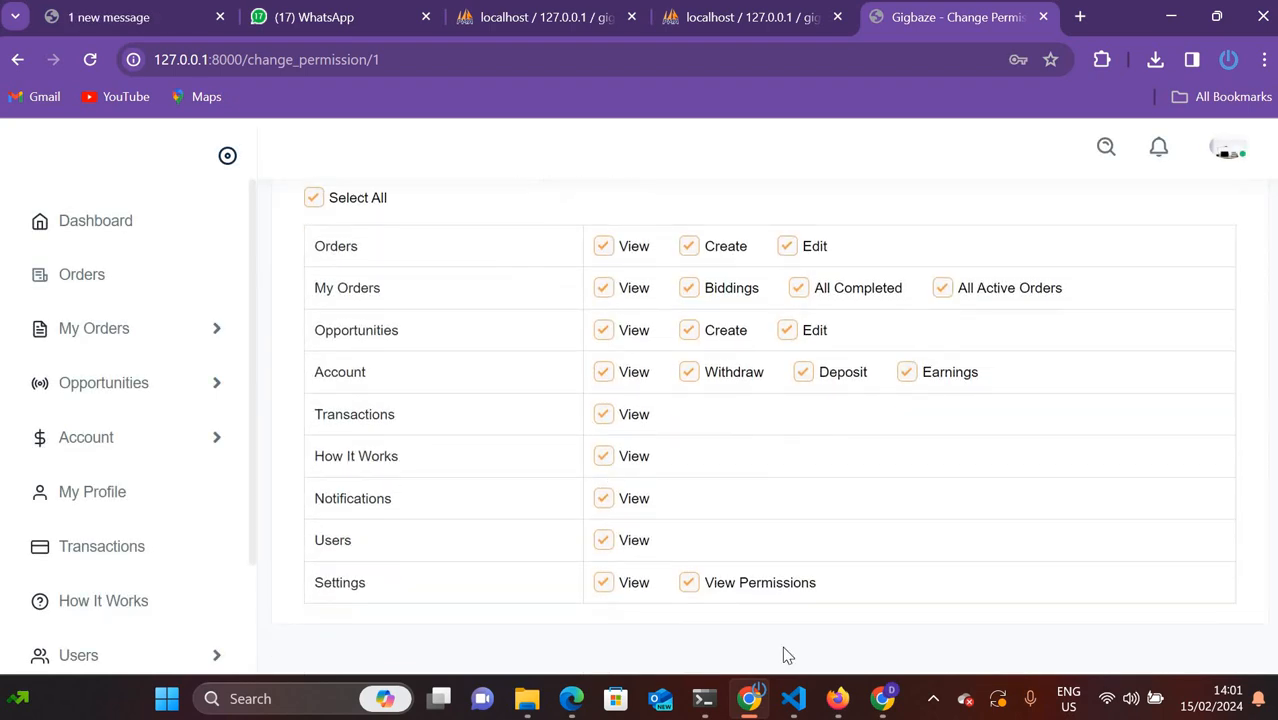
scroll(645, 516, "up", 3)
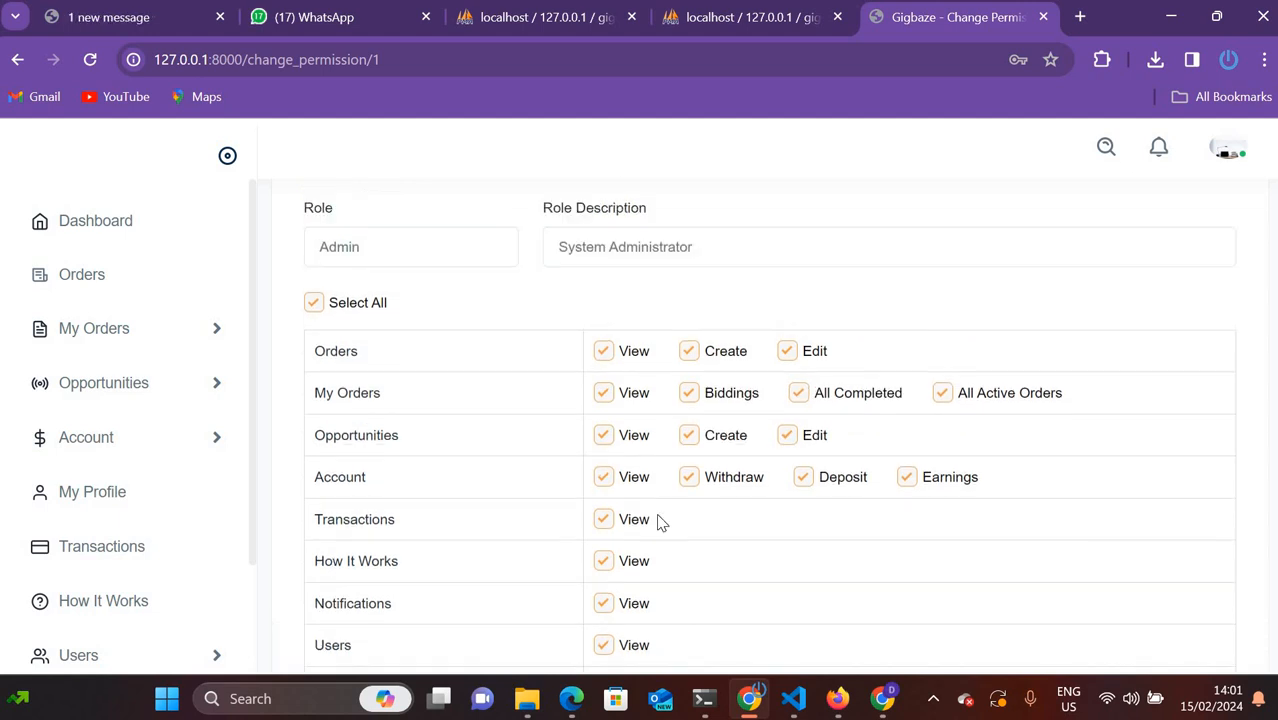
scroll(633, 508, "down", 3)
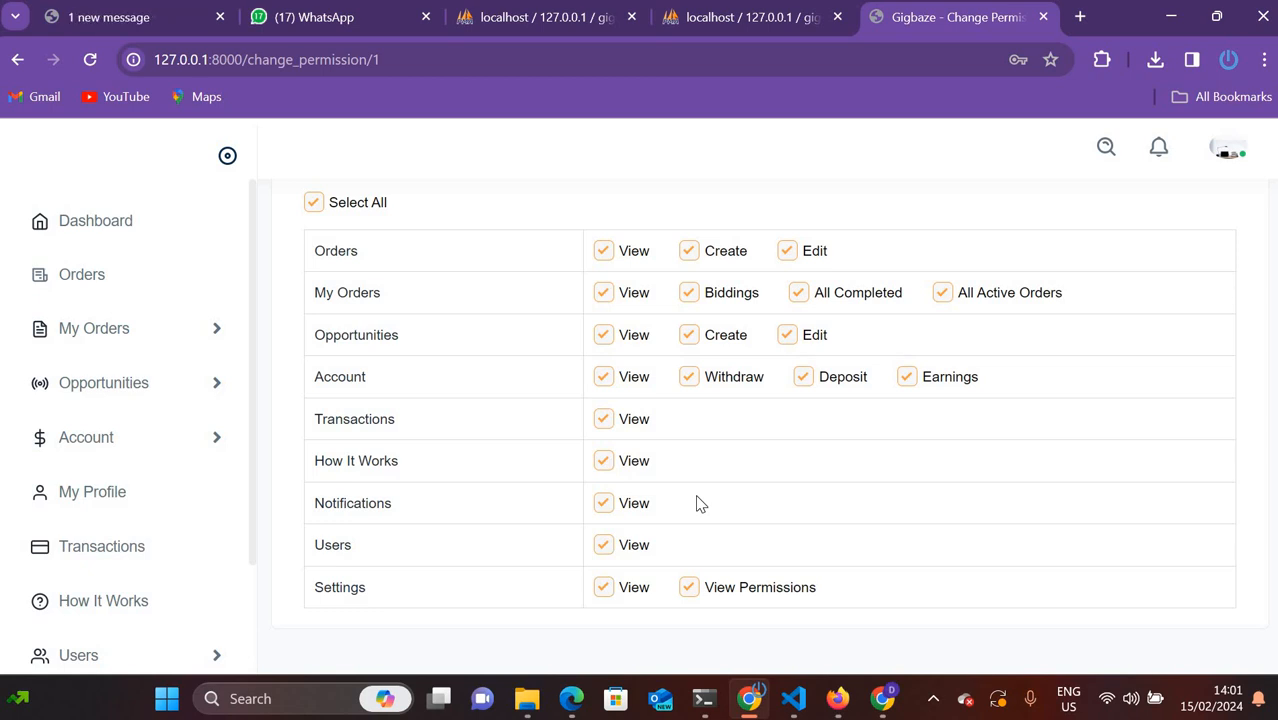
scroll(700, 505, "up", 1)
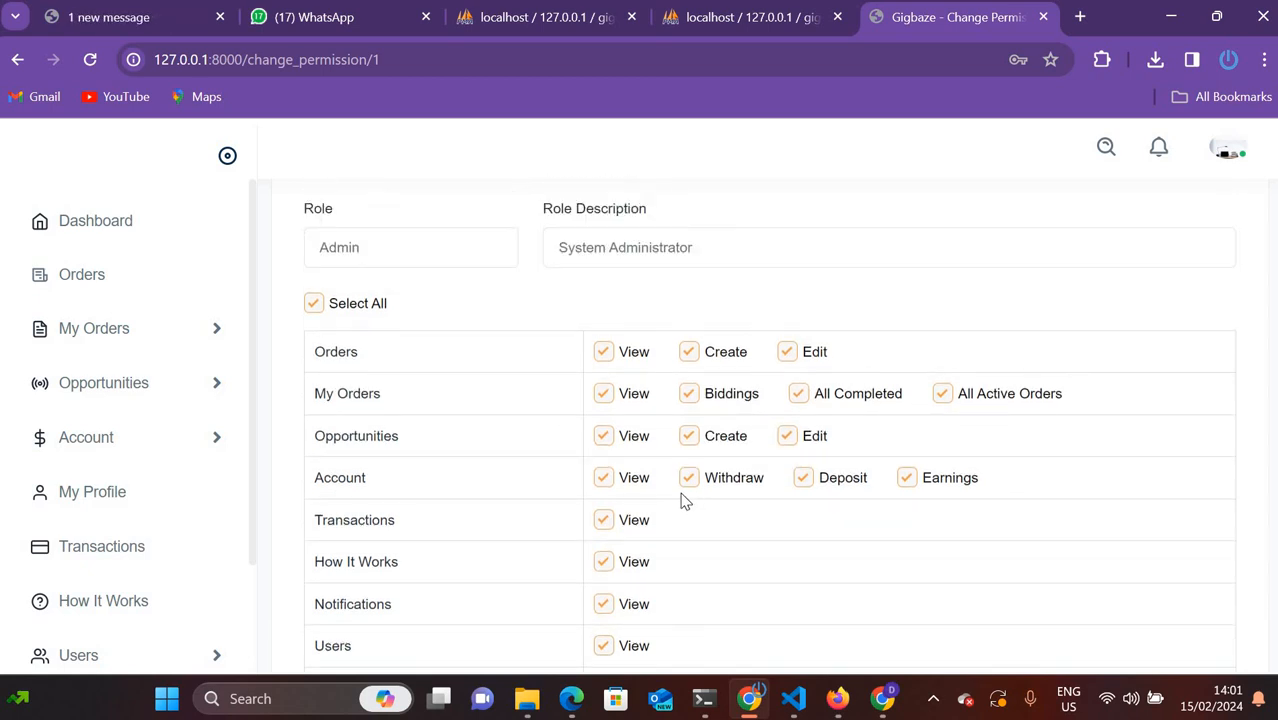
scroll(800, 510, "down", 1)
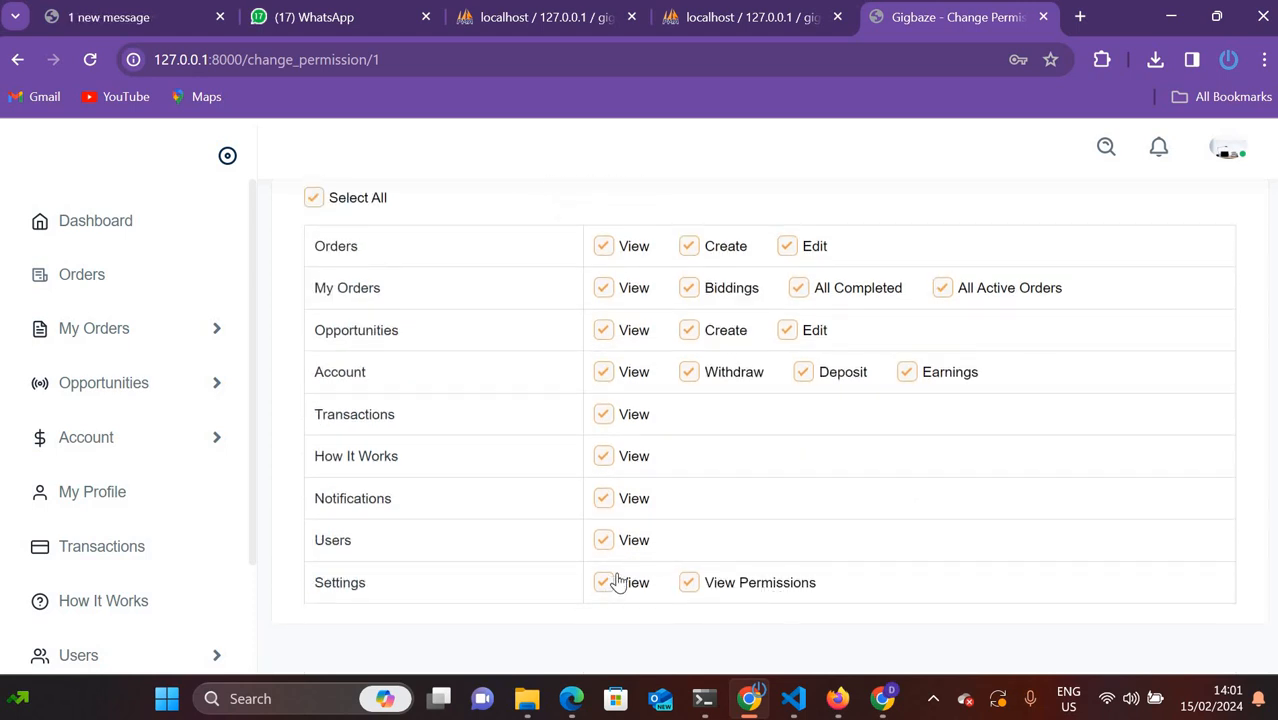
scroll(715, 546, "up", 2)
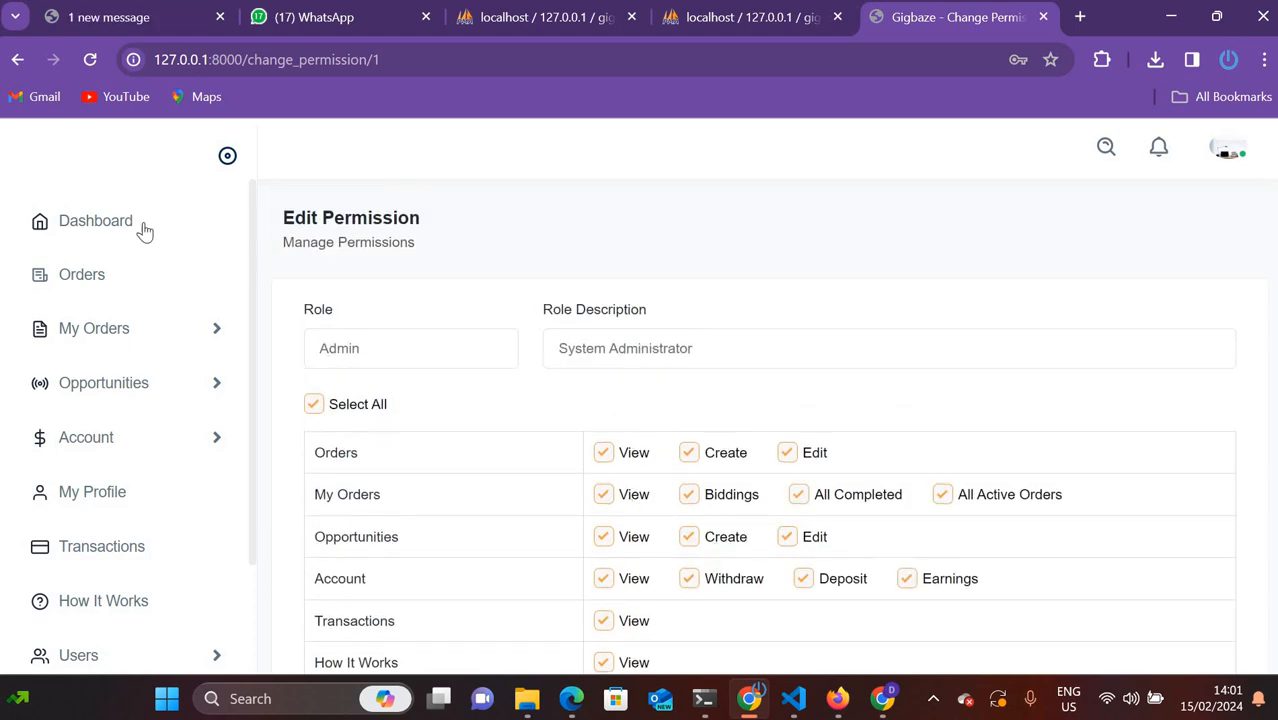
left_click(17, 59)
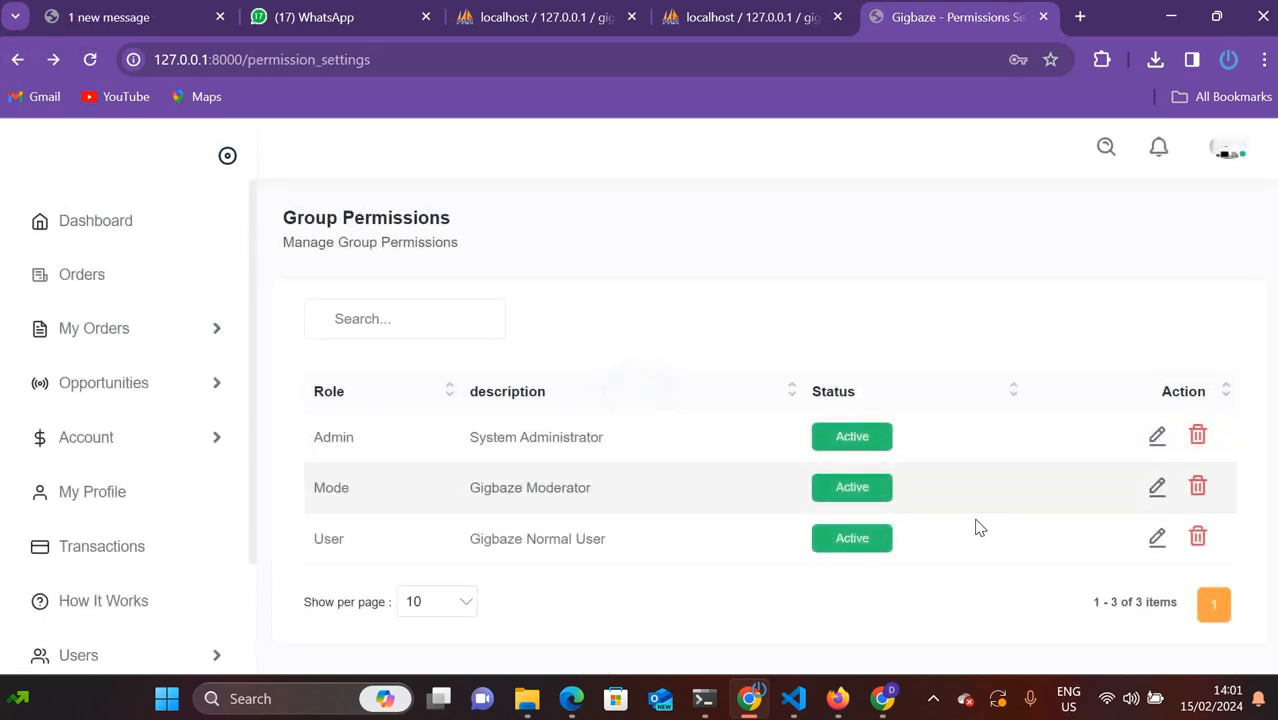
Open the permissions of the Mode role and grant it the Create permission for Opportunities
left_click(1157, 487)
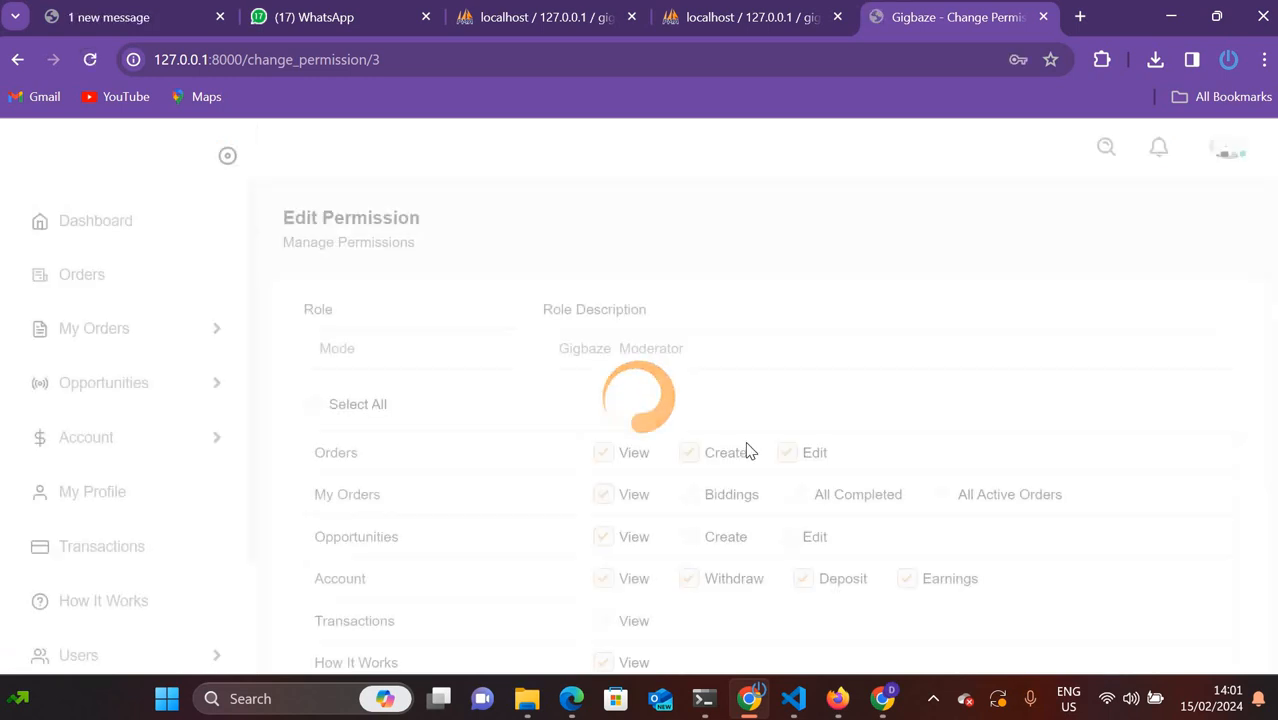
scroll(810, 408, "down", 2)
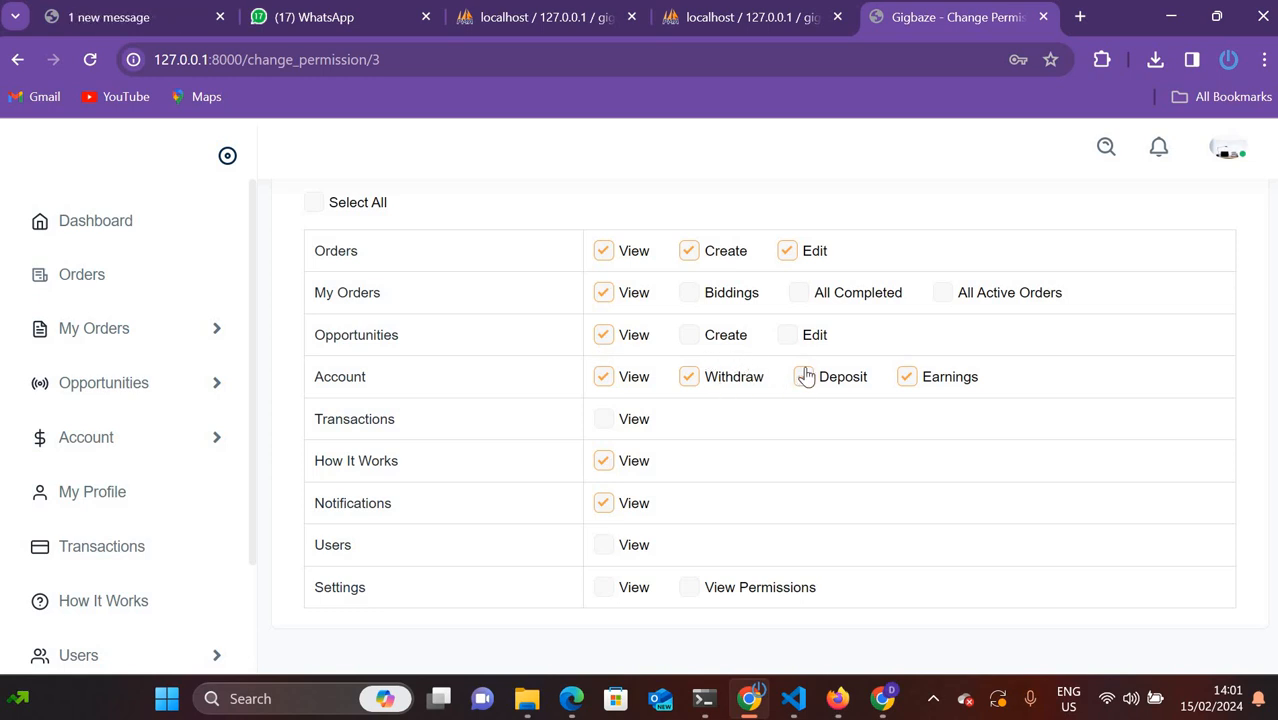
left_click(688, 337)
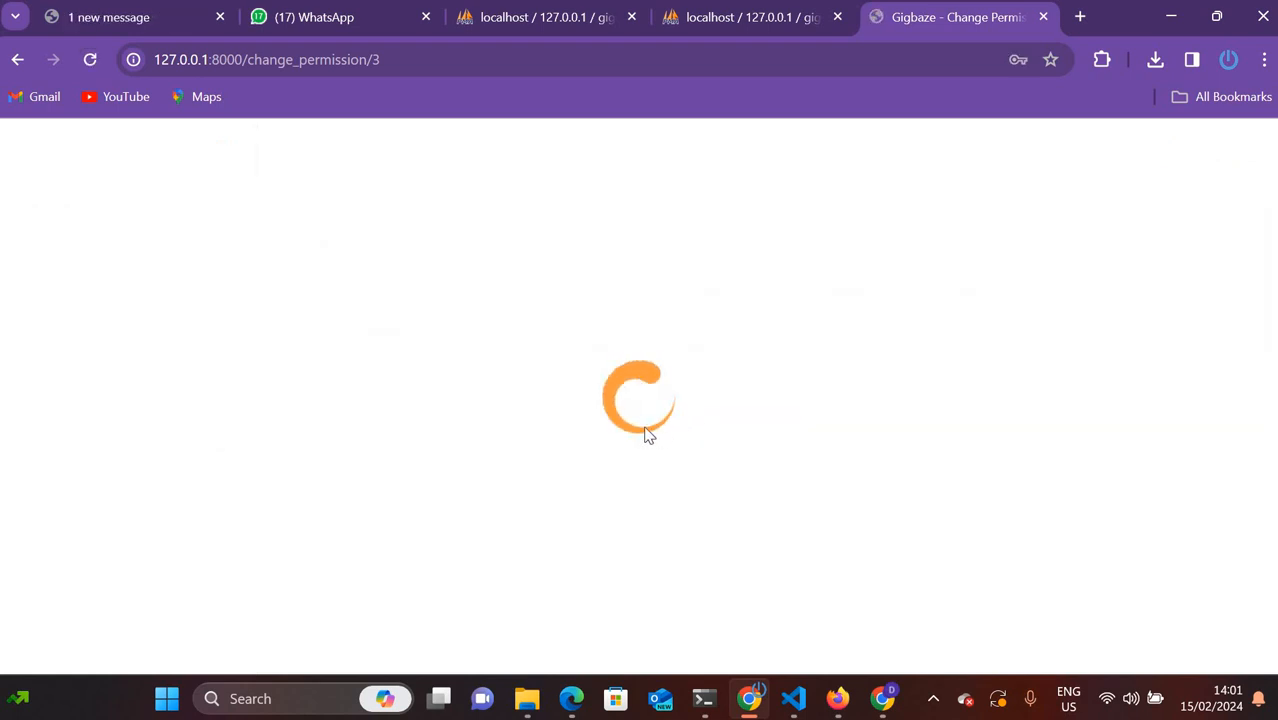
Revoke the Create permission for Opportunities from the Mode role
scroll(807, 487, "down", 2)
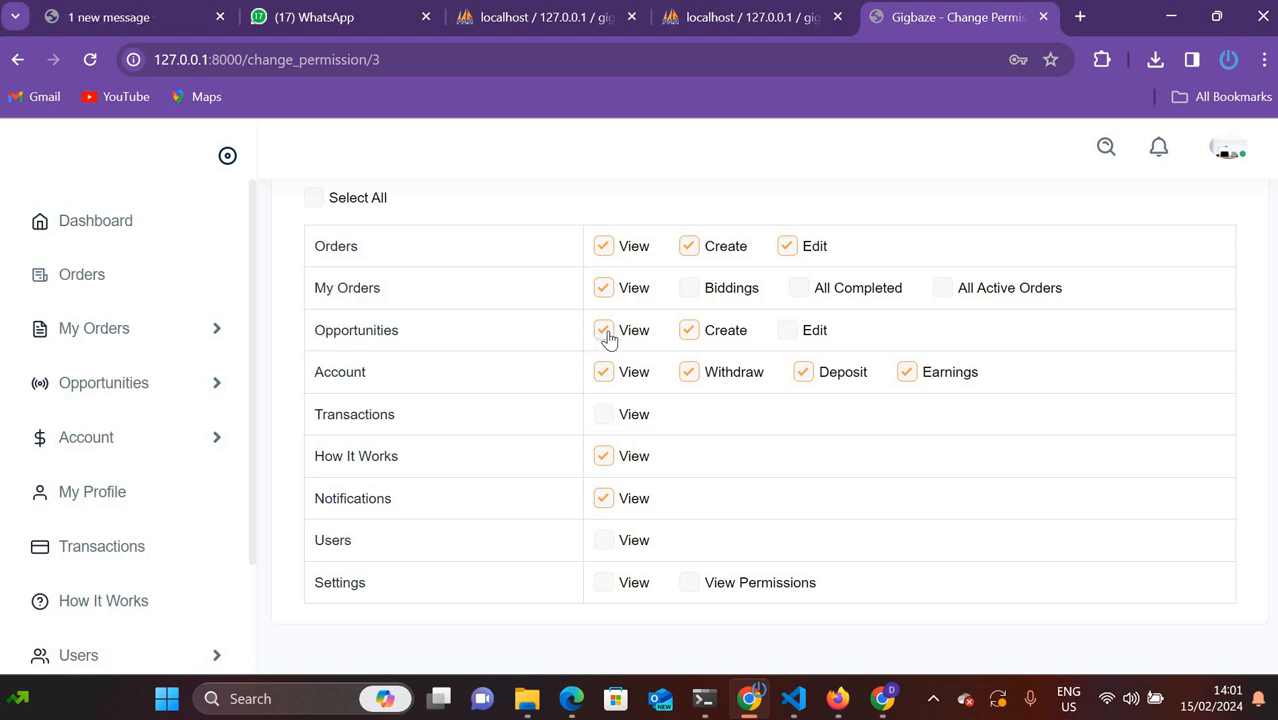
left_click(690, 331)
scroll(650, 490, "up", 3)
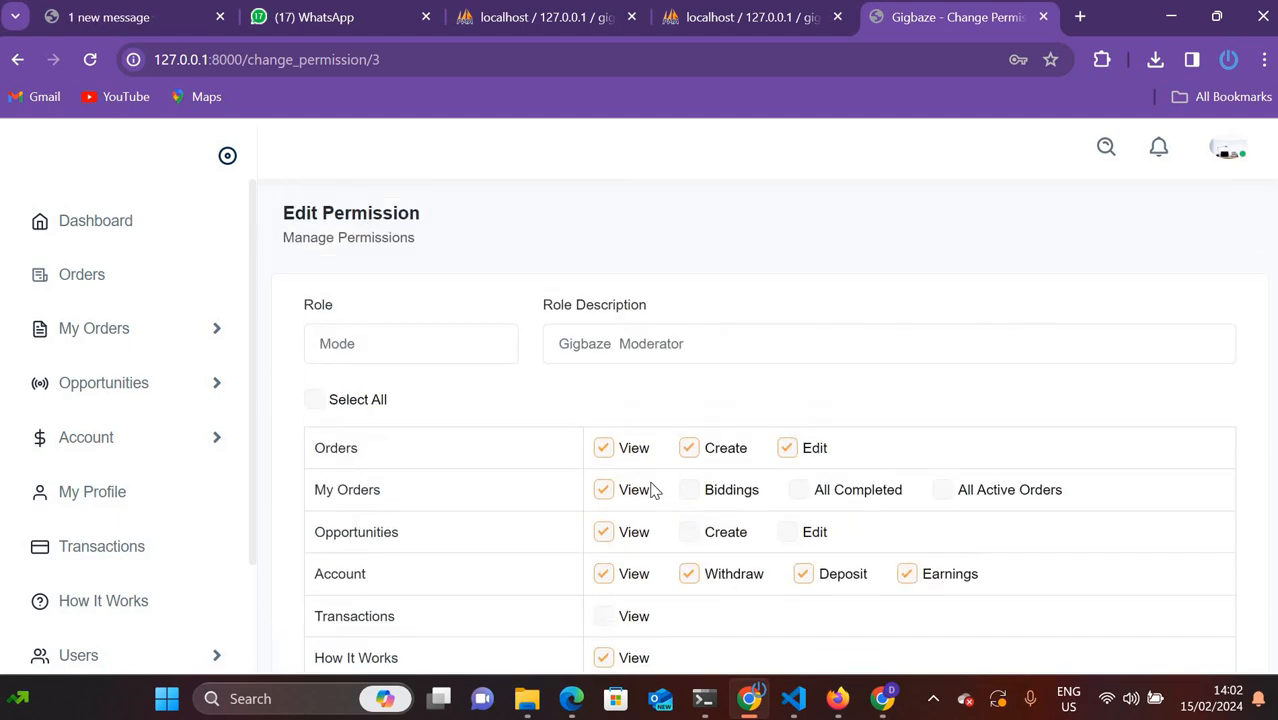
Review the role name and the list of permissions of the Mode role
left_click_drag(428, 348, 220, 336)
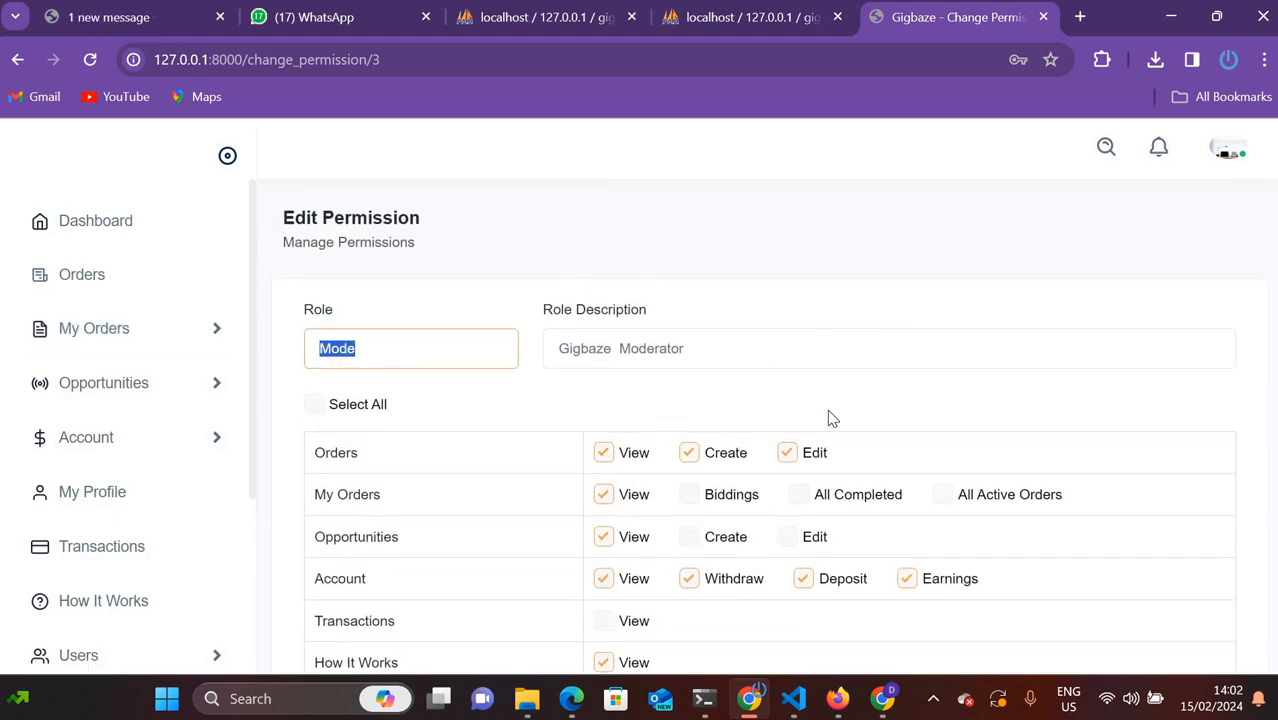
scroll(840, 430, "down", 2)
scroll(848, 498, "up", 2)
left_click(17, 60)
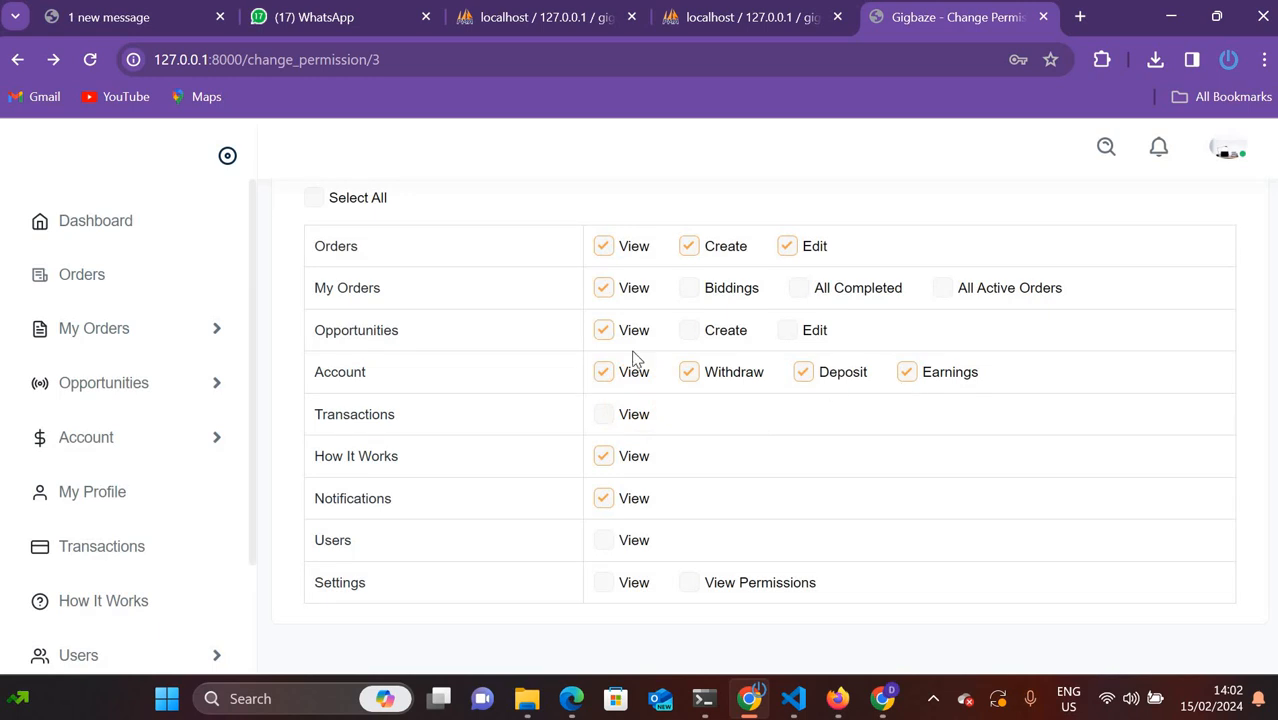
scroll(632, 358, "up", 2)
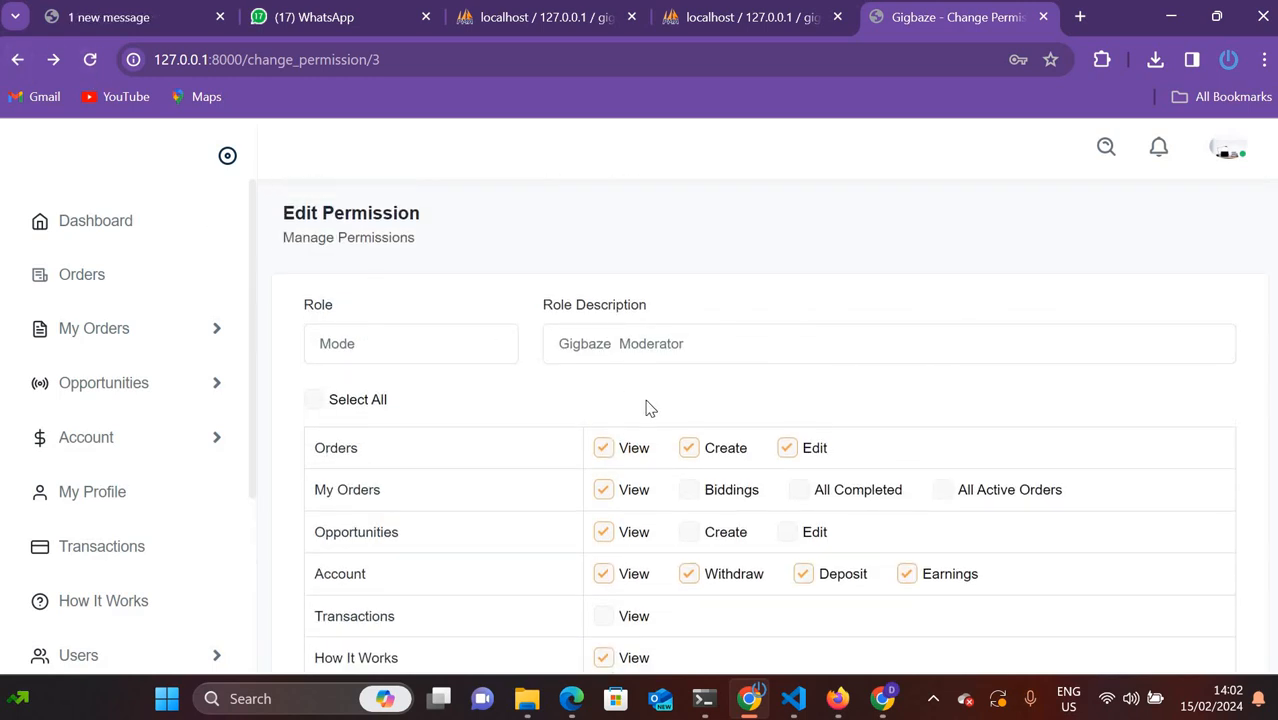
scroll(357, 522, "down", 2)
Return to the Permissions Setting page and examine the permissions of the User role
scroll(123, 600, "down", 3)
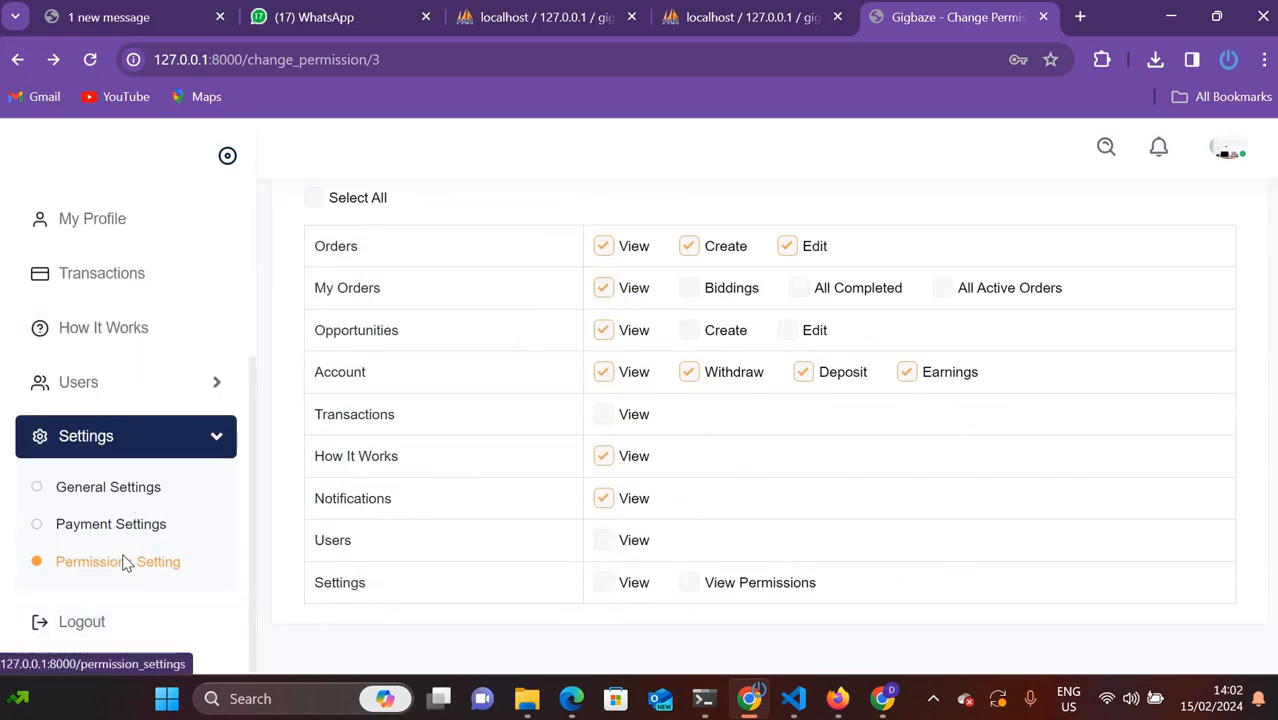
left_click(123, 563)
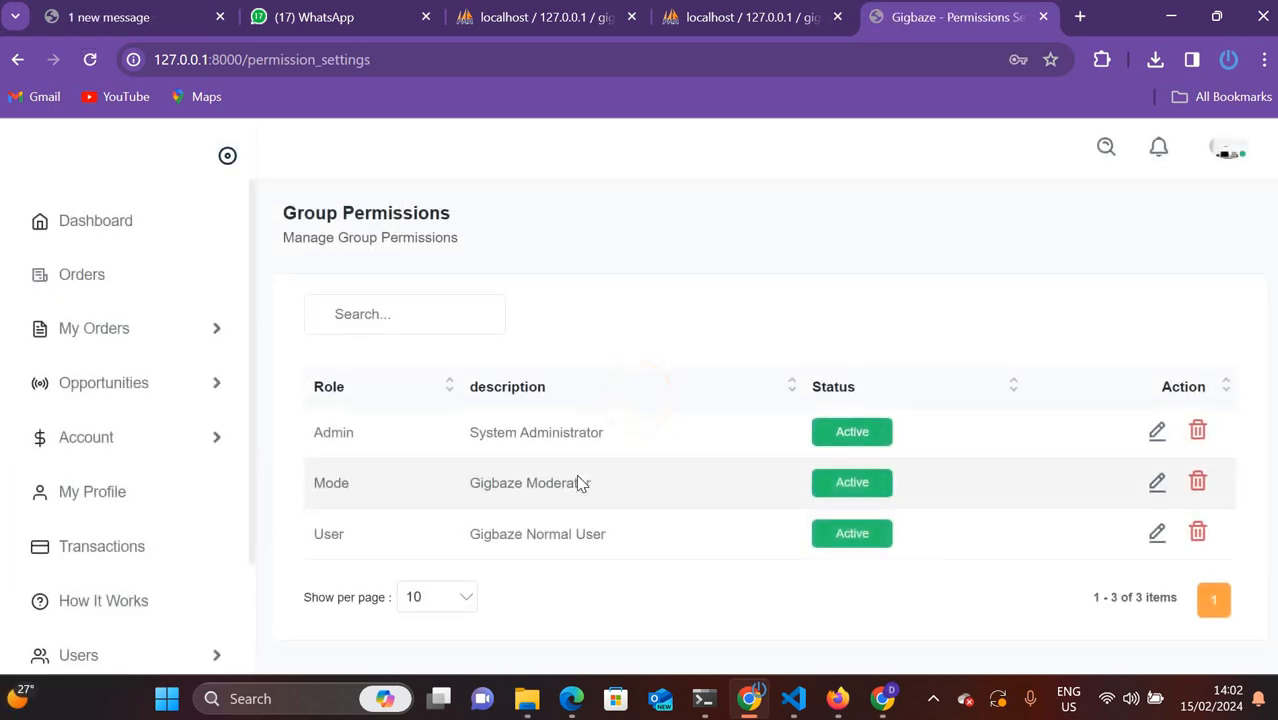
scroll(576, 482, "down", 1)
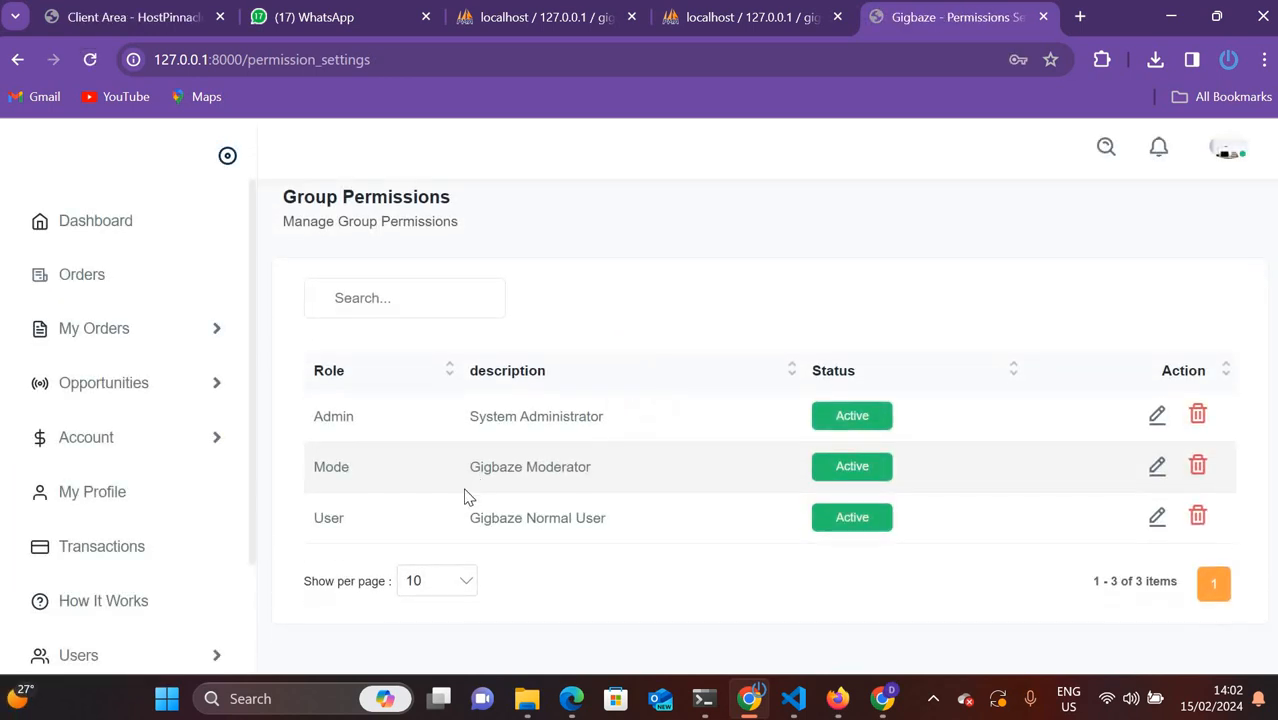
left_click(1158, 520)
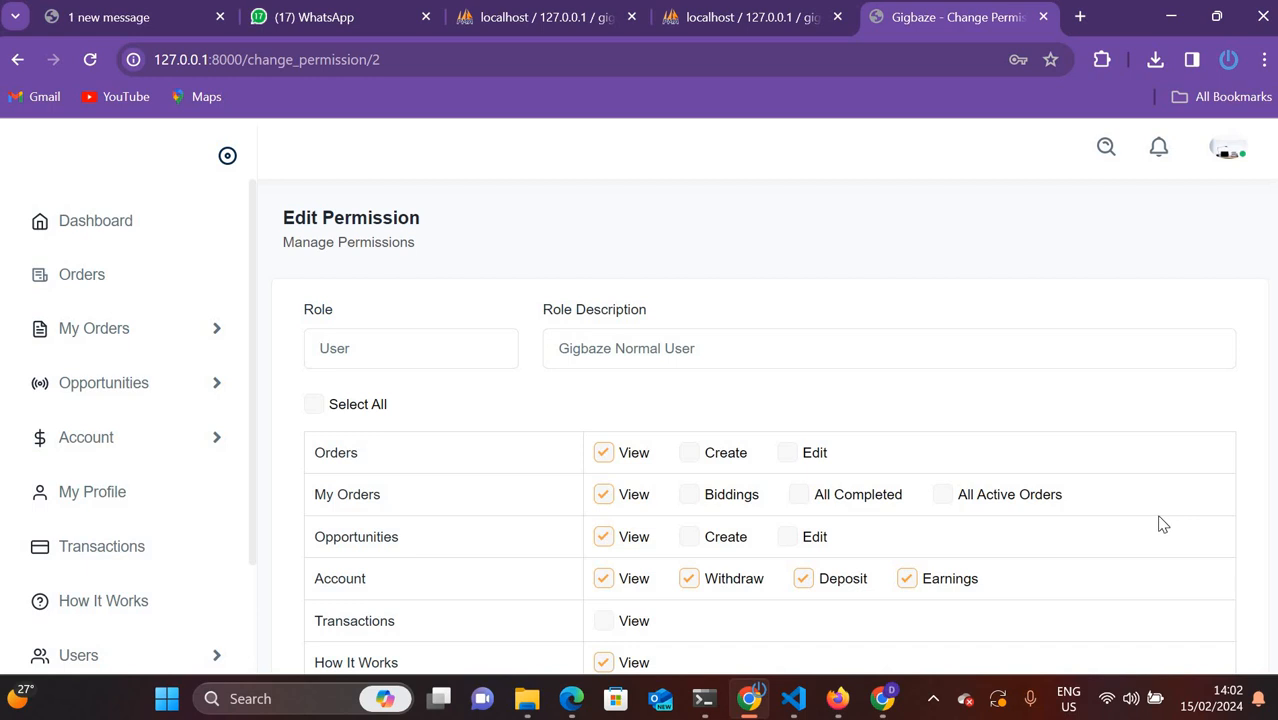
scroll(980, 532, "down", 2)
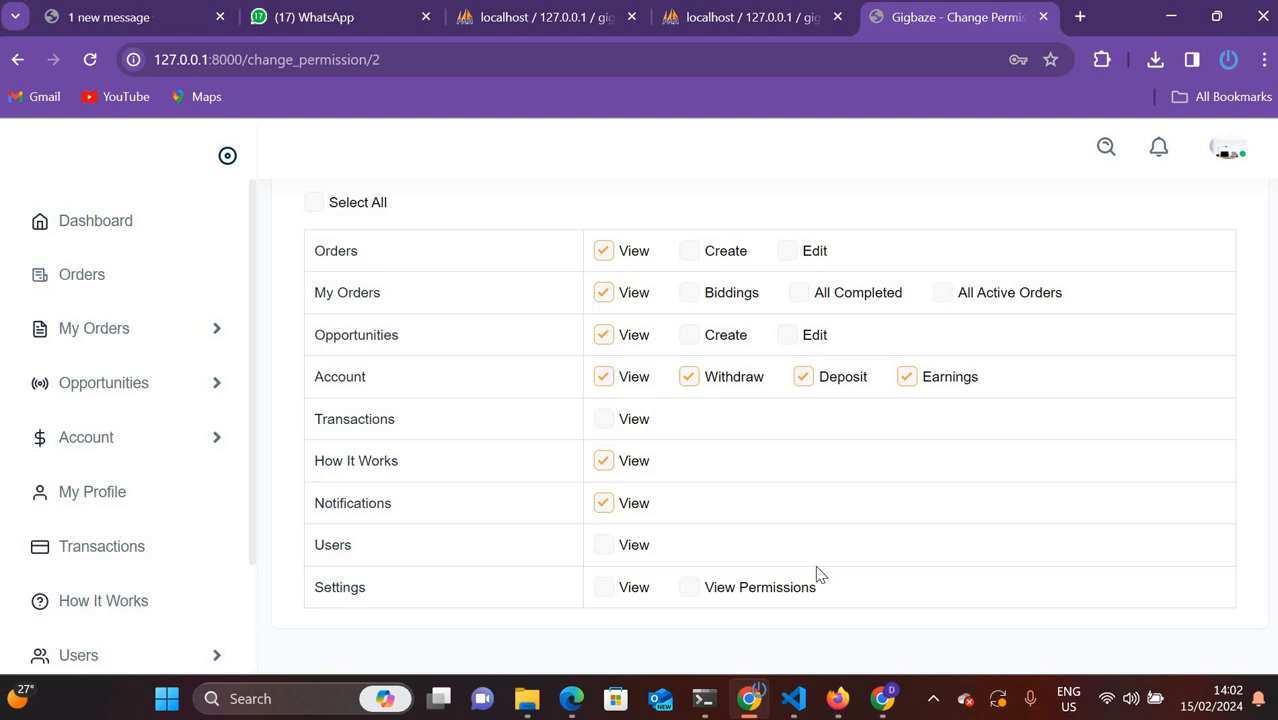
scroll(628, 477, "up", 2)
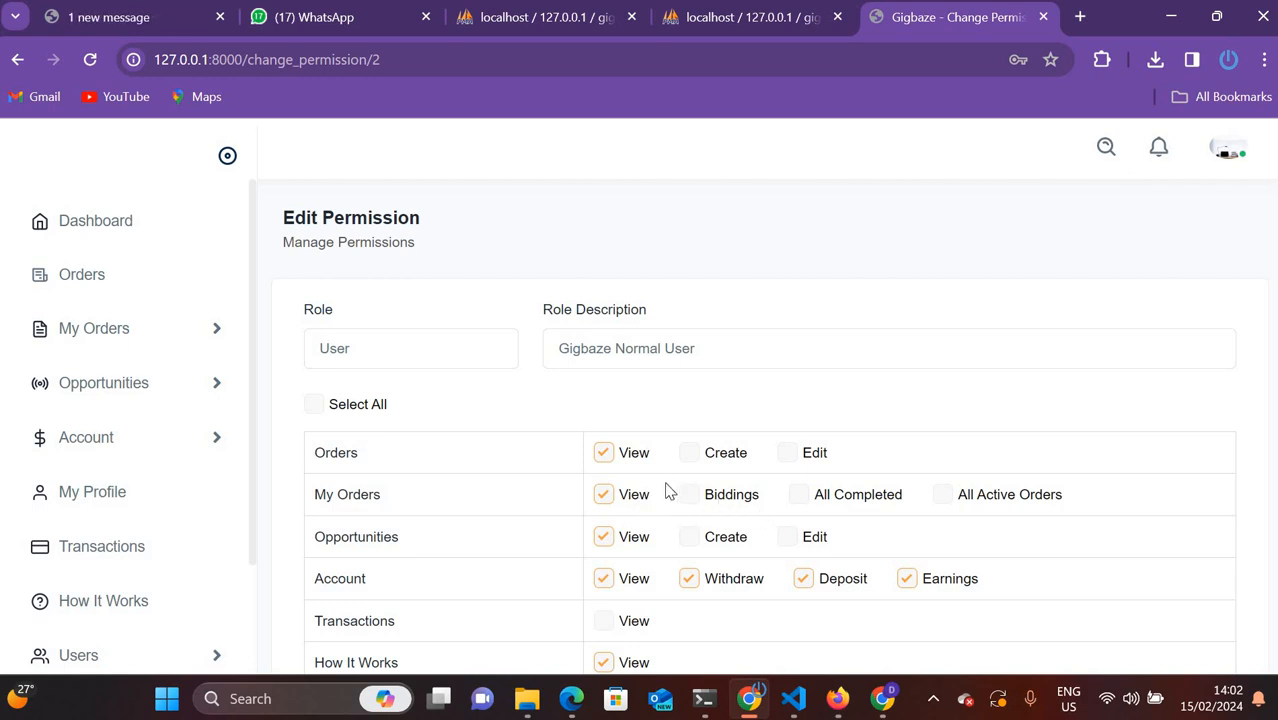
scroll(662, 488, "down", 1)
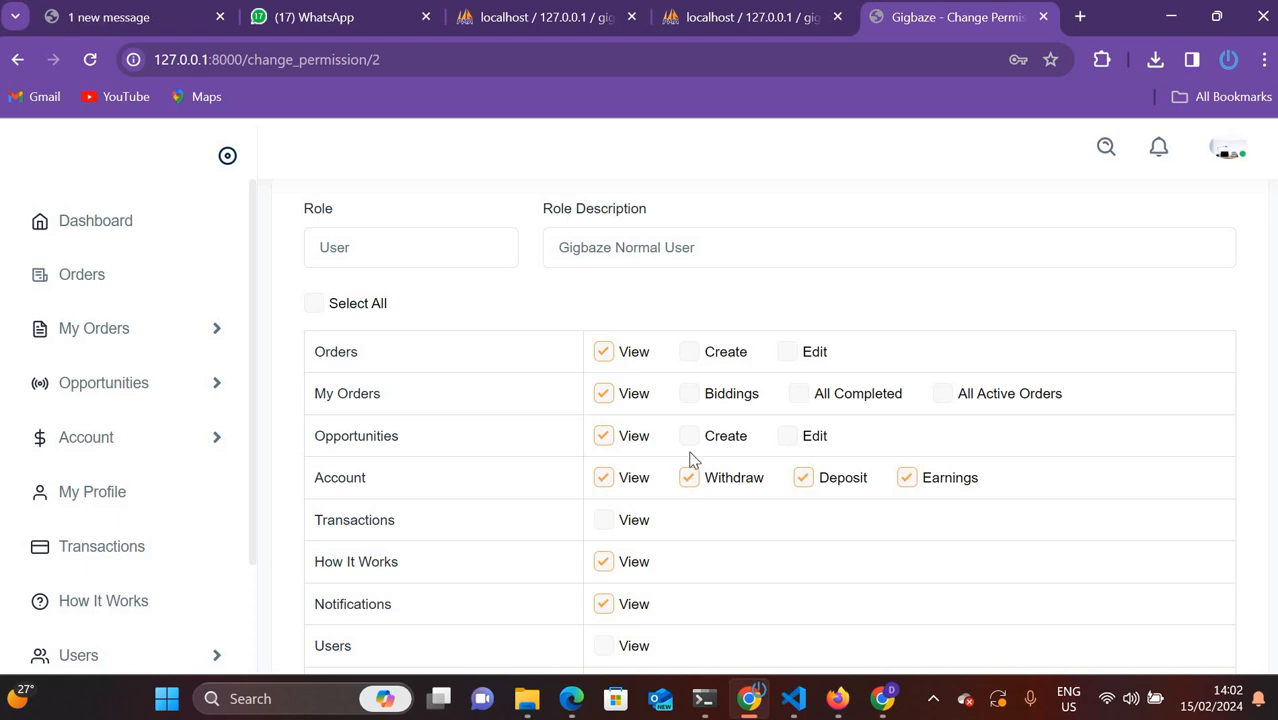
Revoke the View permission for Orders from the User role and grant it again
left_click(605, 360)
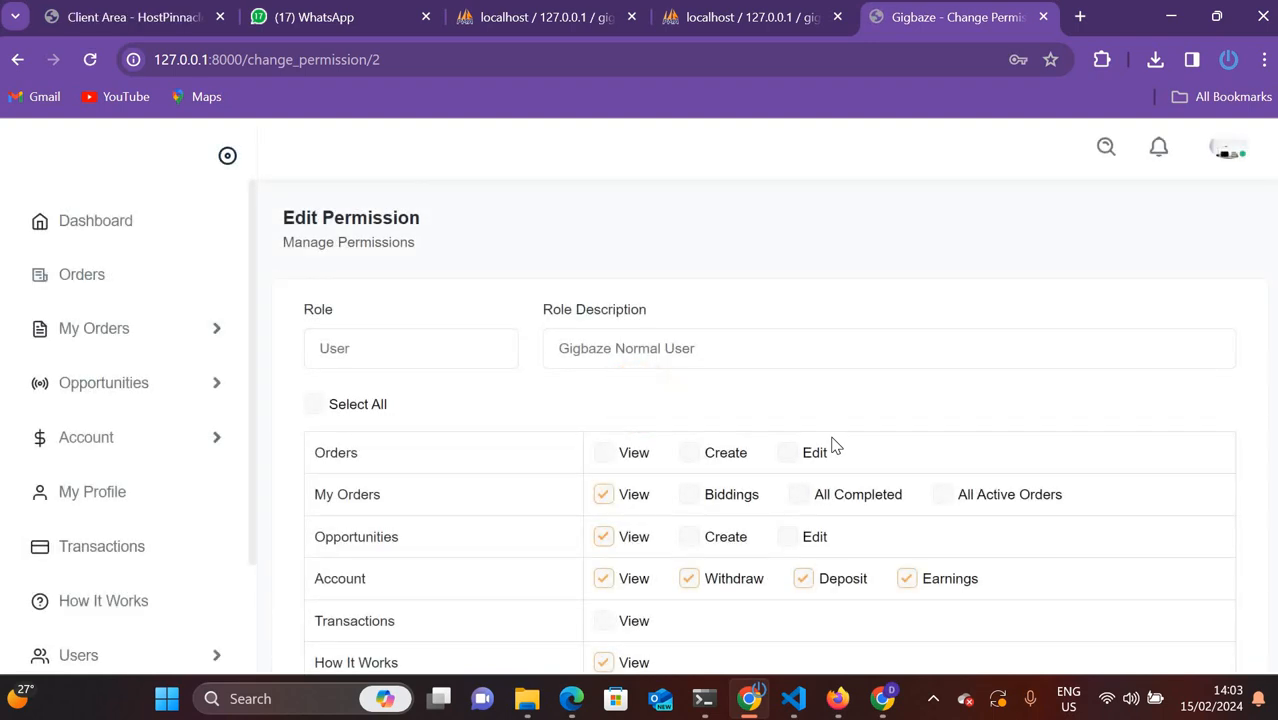
scroll(833, 446, "down", 2)
scroll(776, 442, "up", 2)
left_click(603, 454)
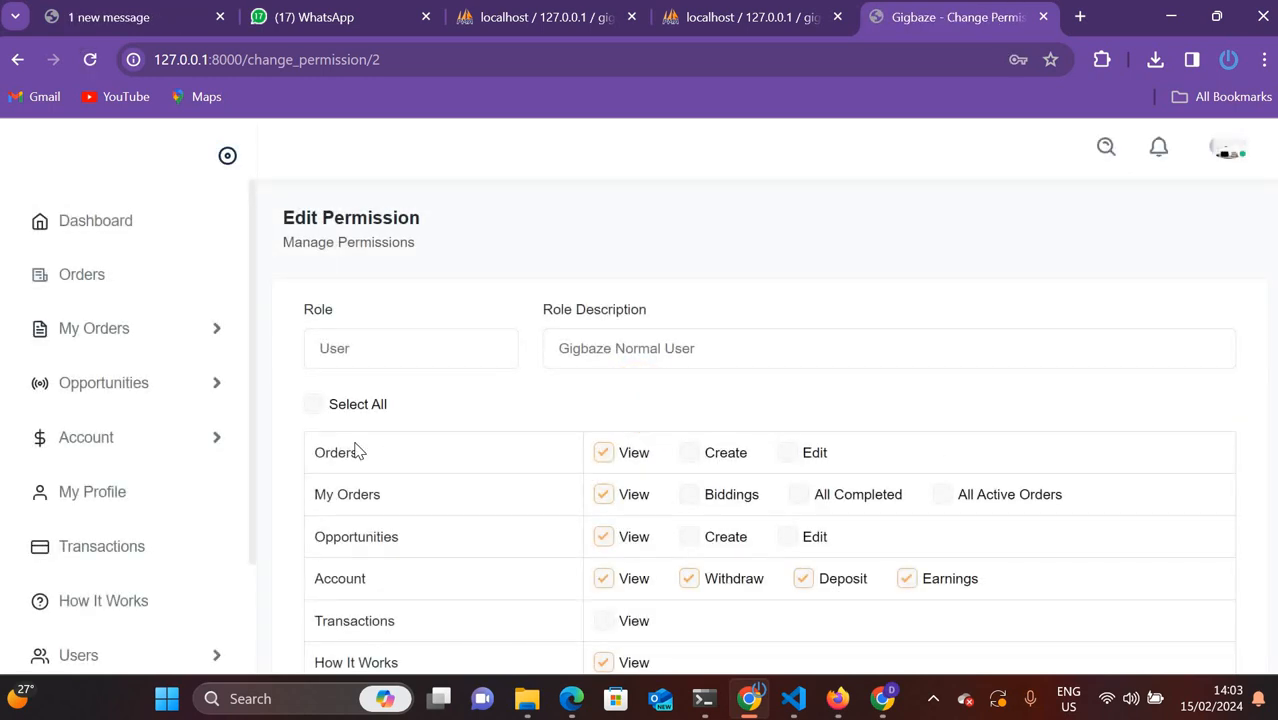
Review the full list of permissions of the User role, from Orders down to Settings
scroll(557, 422, "down", 2)
scroll(567, 426, "down", 1)
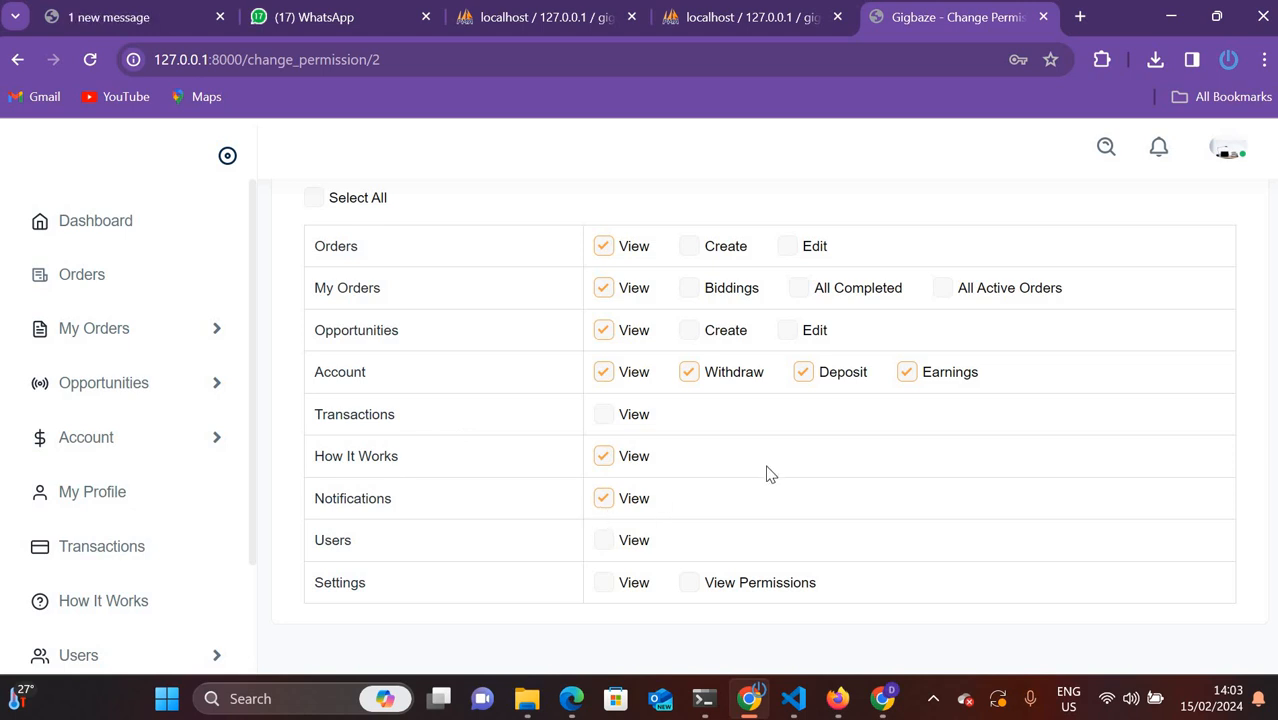
scroll(634, 456, "up", 2)
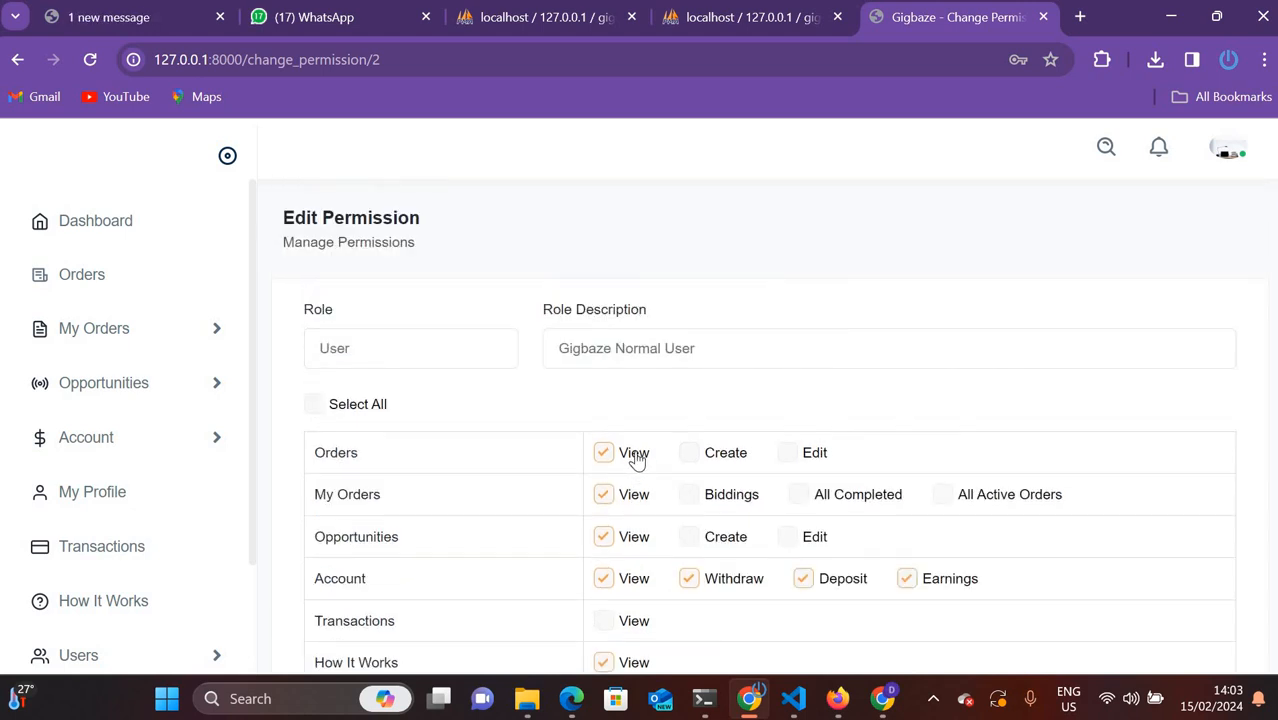
scroll(408, 457, "down", 2)
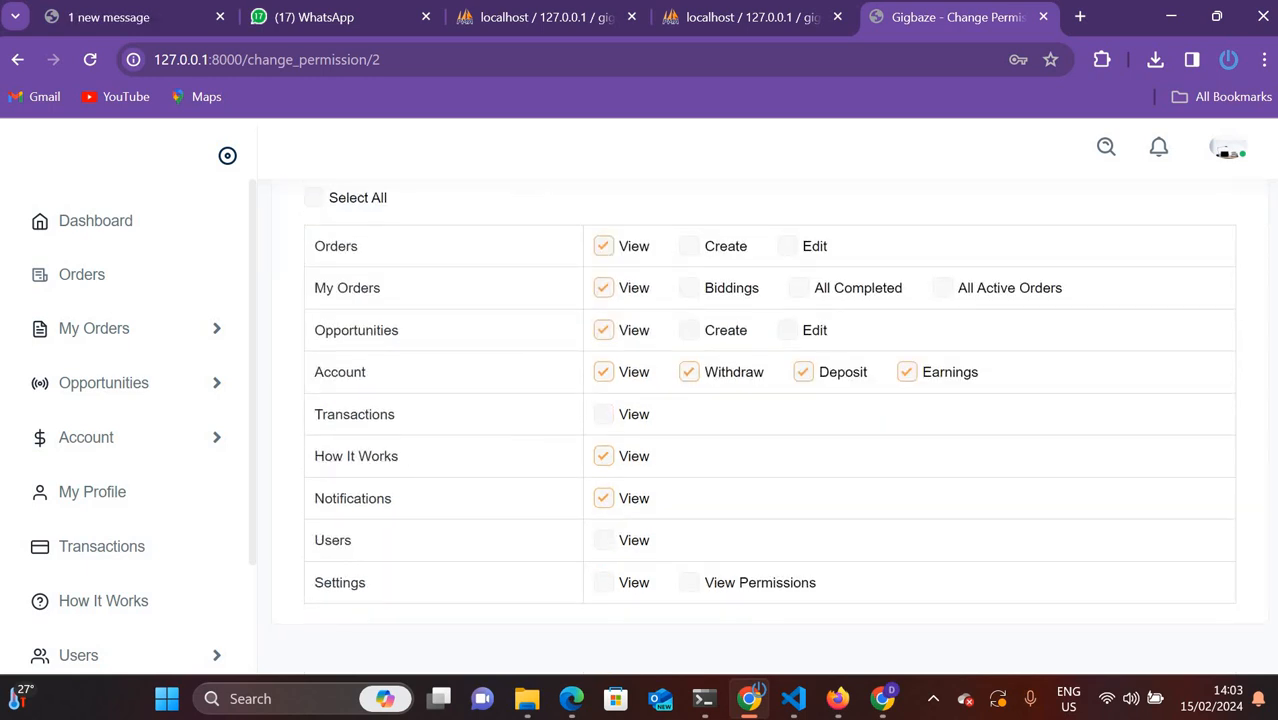
scroll(137, 549, "down", 3)
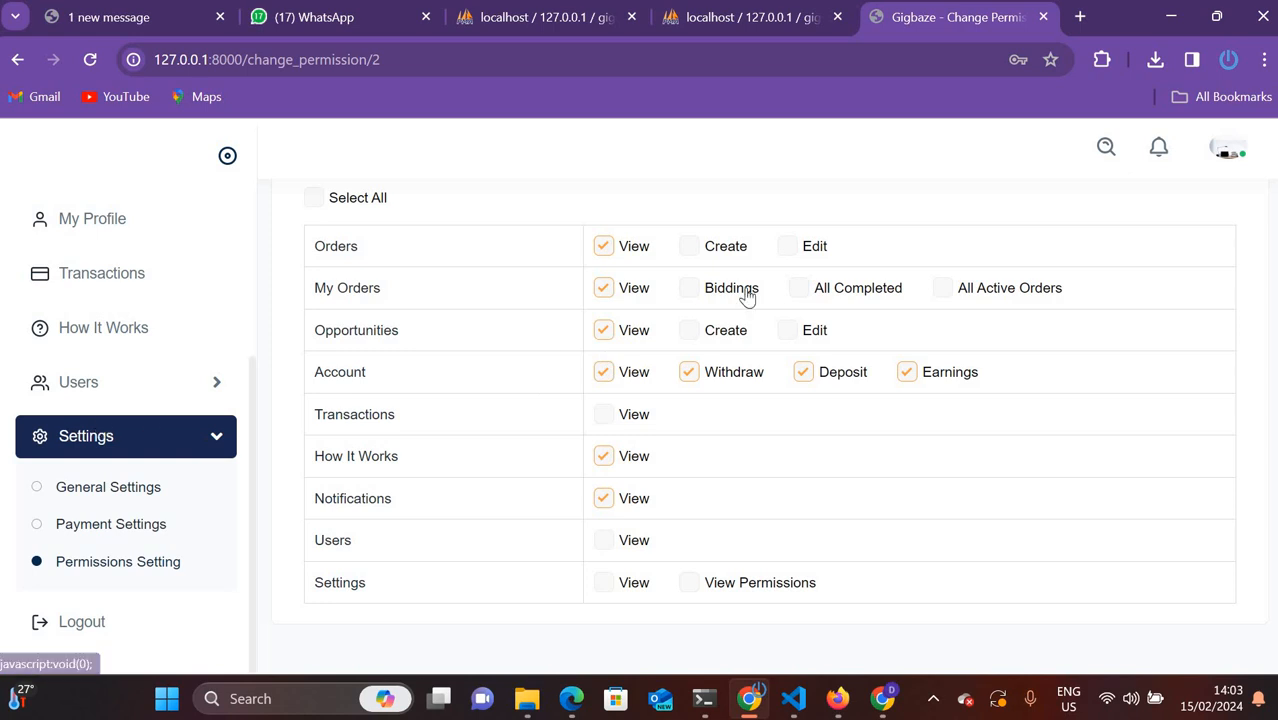
Open the General Setting page through the signed-in admin's account options and bring the Settings subpages into view
left_click(1212, 150)
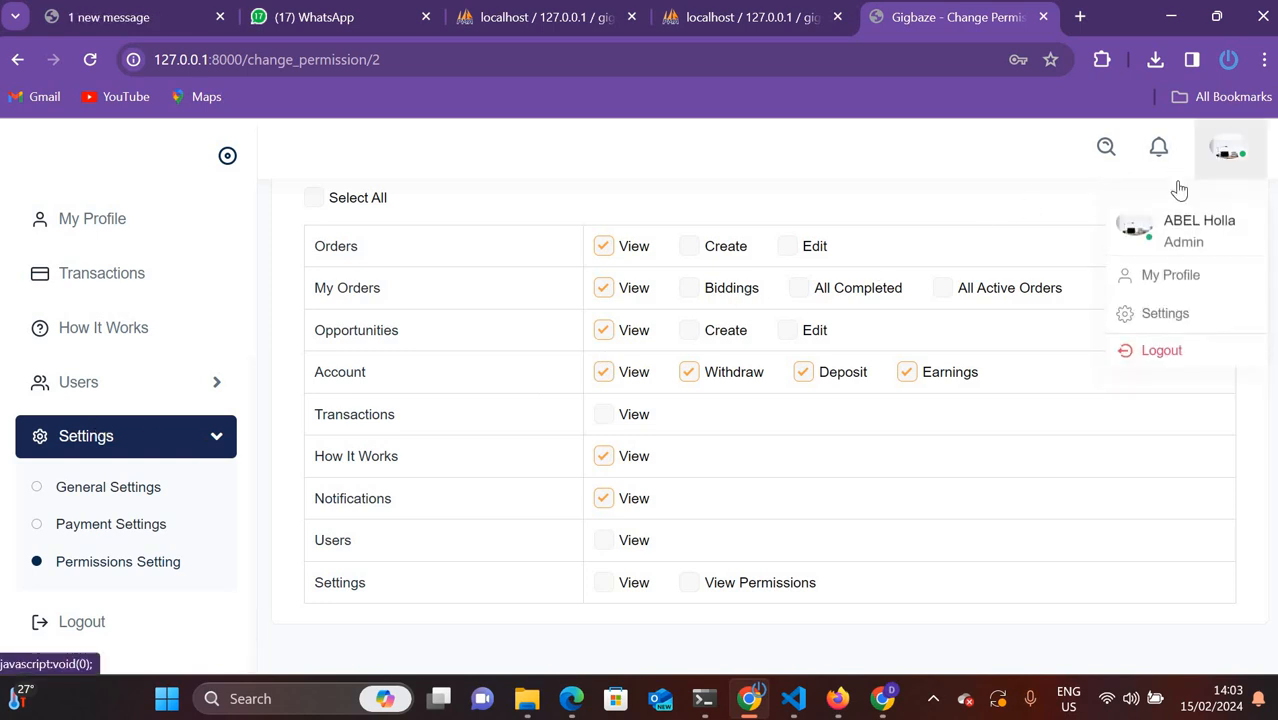
left_click(1160, 296)
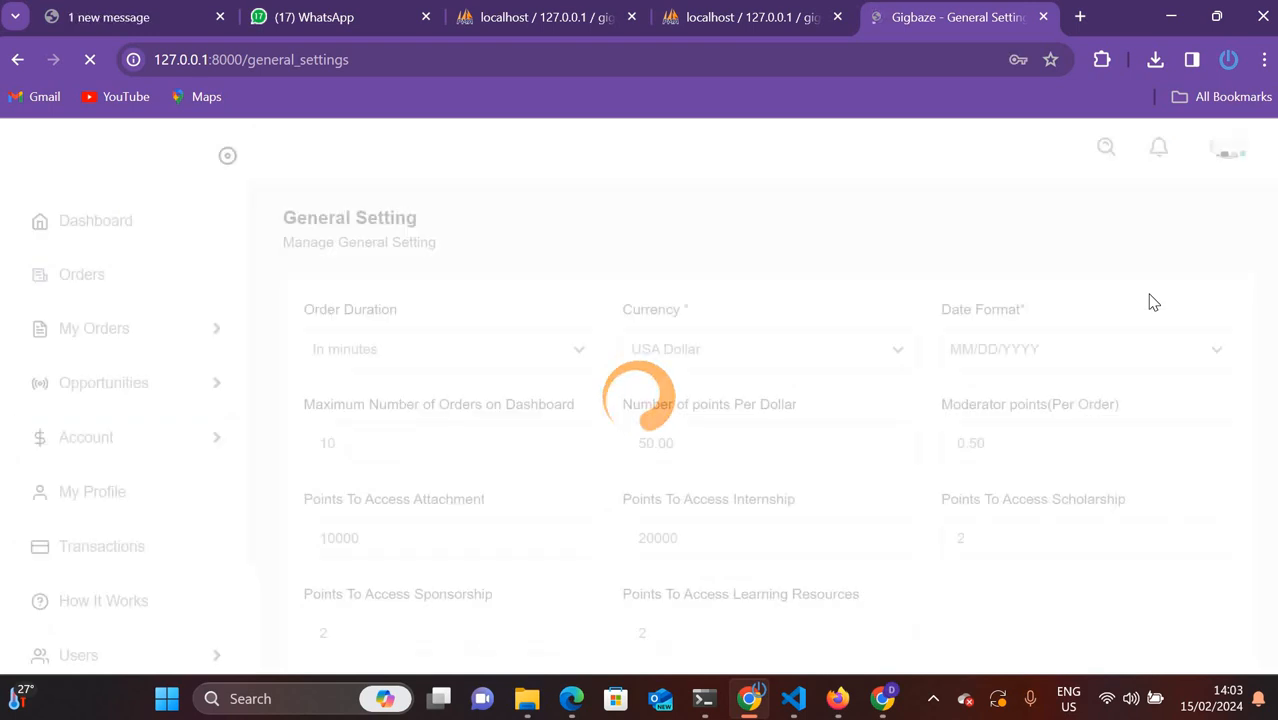
scroll(71, 562, "down", 3)
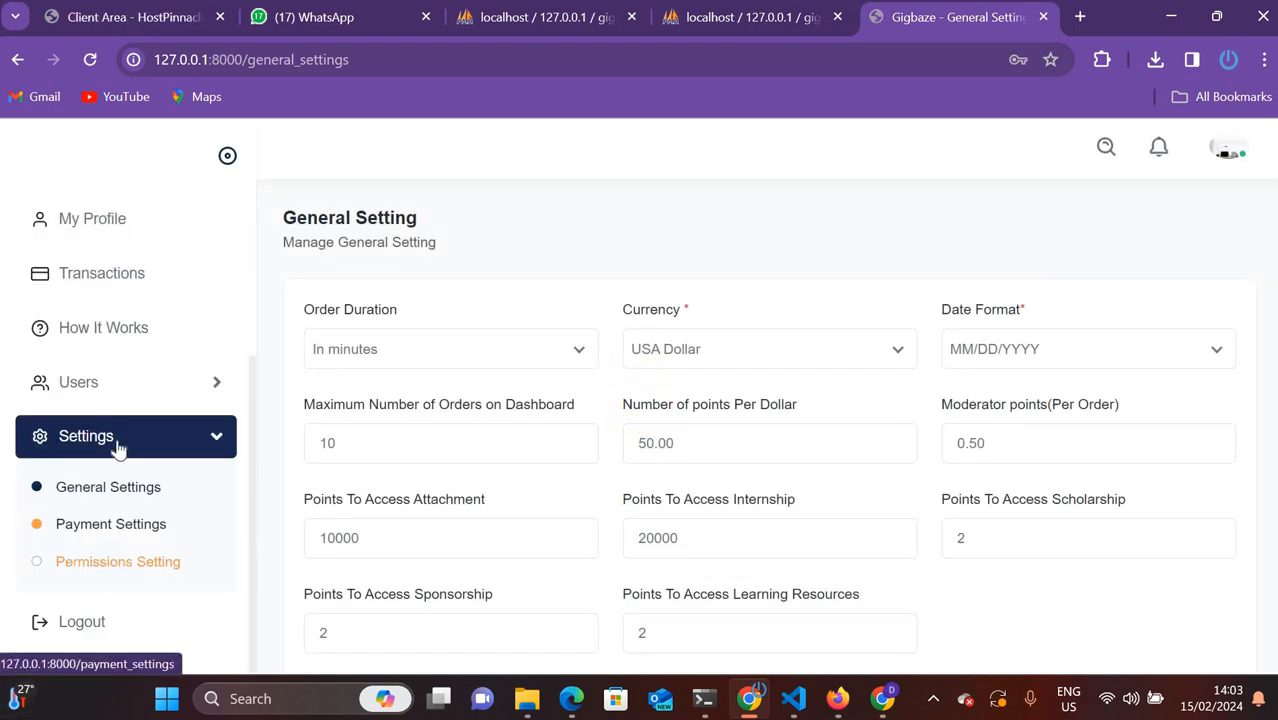